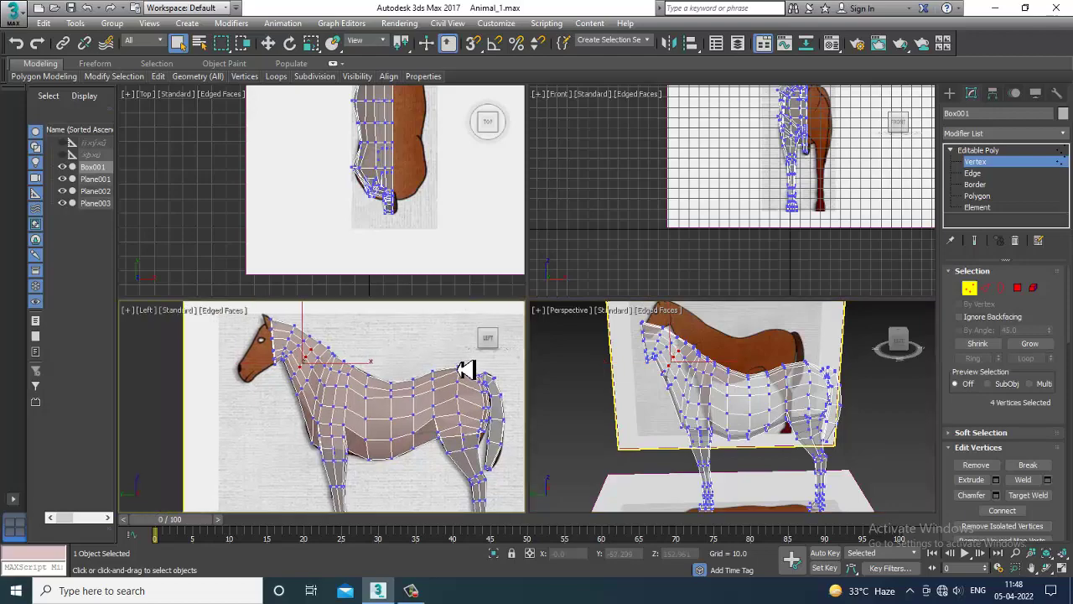
Examine the horse mesh's neck against the side-view reference image and check its open head end
key("alt+w")
scroll(558, 319, "up", 5)
scroll(585, 250, "down", 4)
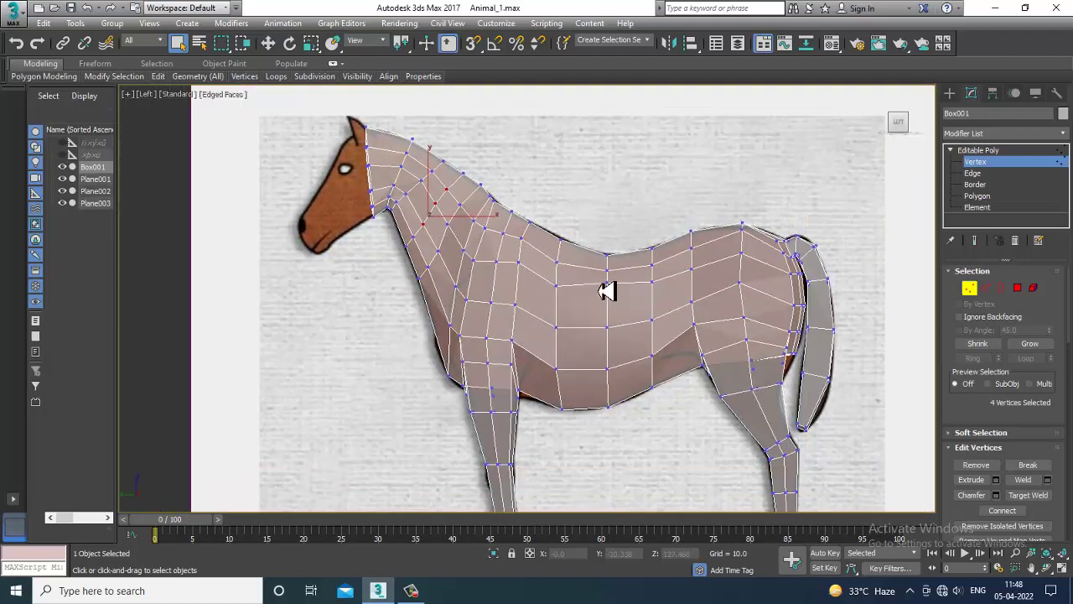
scroll(606, 288, "up", 5)
scroll(634, 304, "down", 5)
scroll(673, 307, "up", 5)
scroll(545, 260, "down", 2)
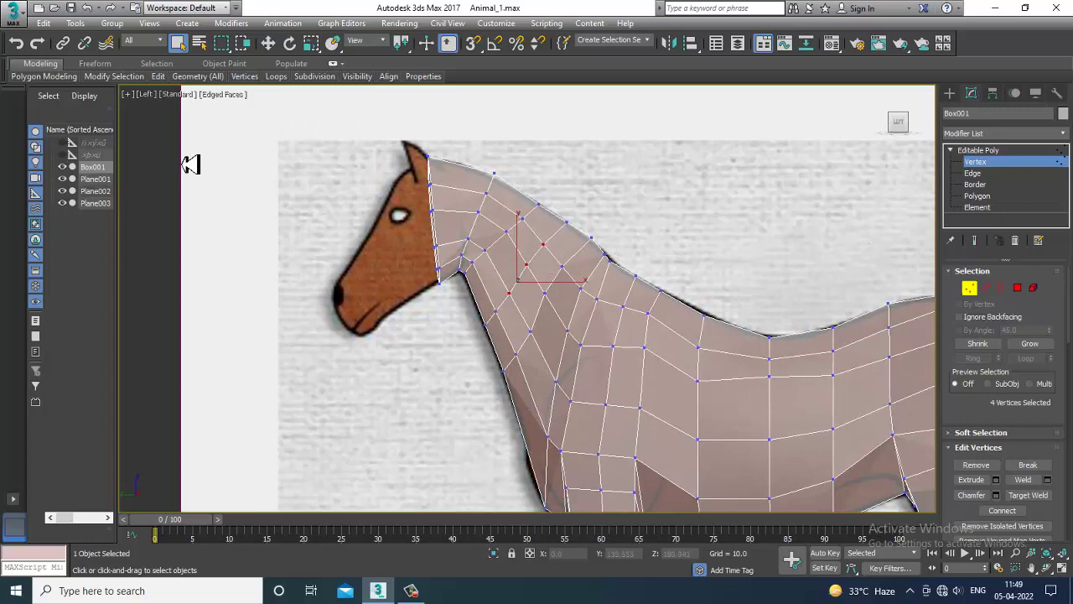
middle_click_drag(584, 317, 524, 304)
key("alt+w")
middle_click_drag(834, 451, 731, 411, "alt")
middle_click_drag(390, 432, 358, 423)
key("alt+w")
middle_click_drag(377, 344, 562, 293)
scroll(467, 366, "up", 5)
Extrude the ten polygons at the front end of the neck as a group by 10.468 toward the head
key("w")
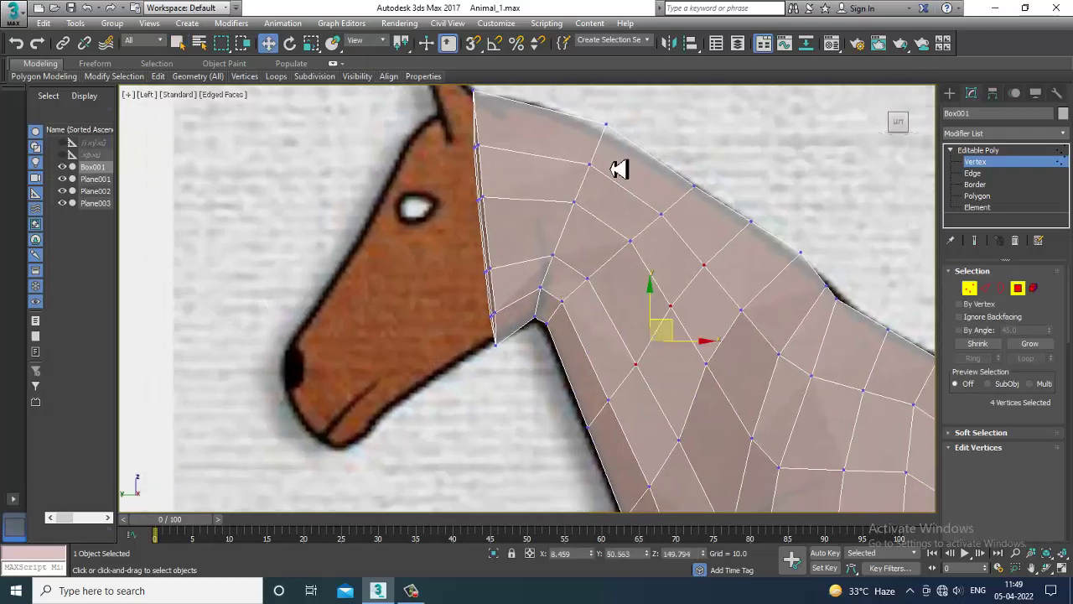
key("4")
middle_click_drag(472, 204, 512, 297)
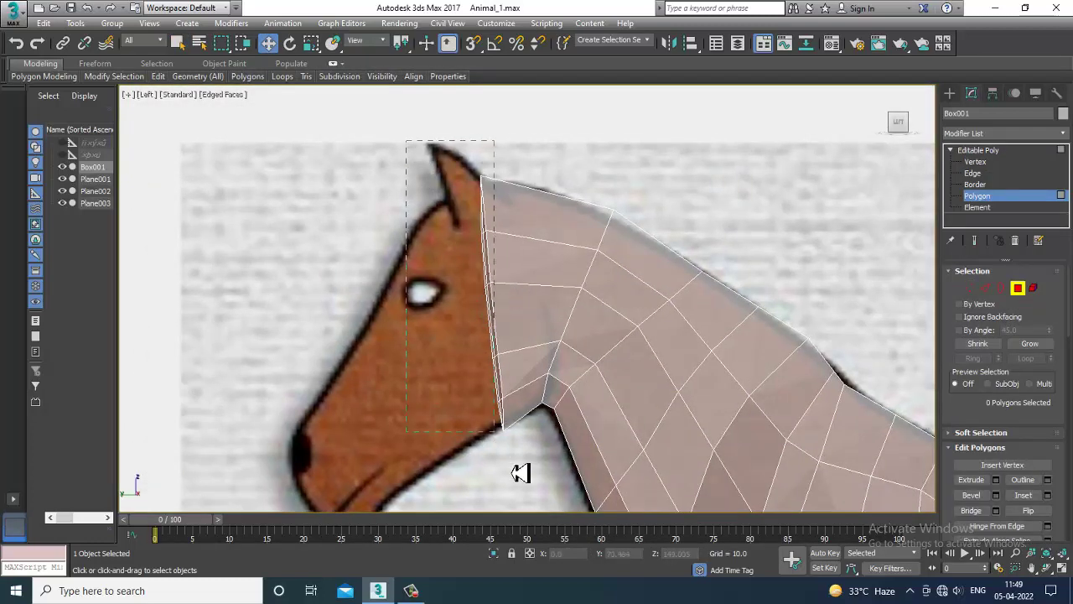
left_click_drag(520, 473, 521, 475)
left_click_drag(599, 492, 600, 493, "alt")
key("alt+w")
middle_click_drag(713, 453, 352, 290)
key("alt+w")
key("alt+w")
key("alt+w")
scroll(532, 325, "up", 2)
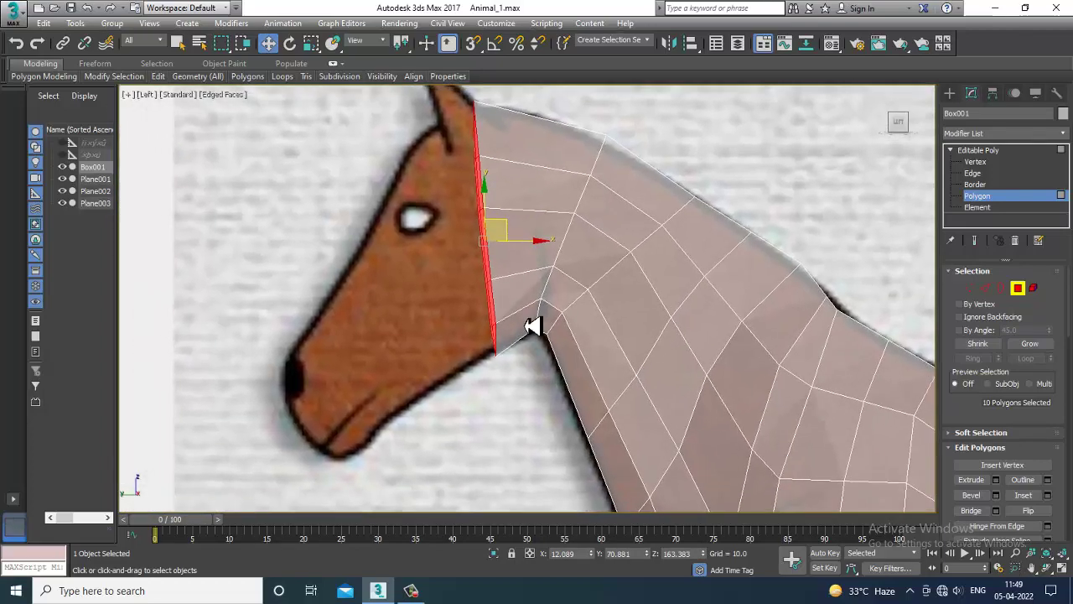
key("shift+e")
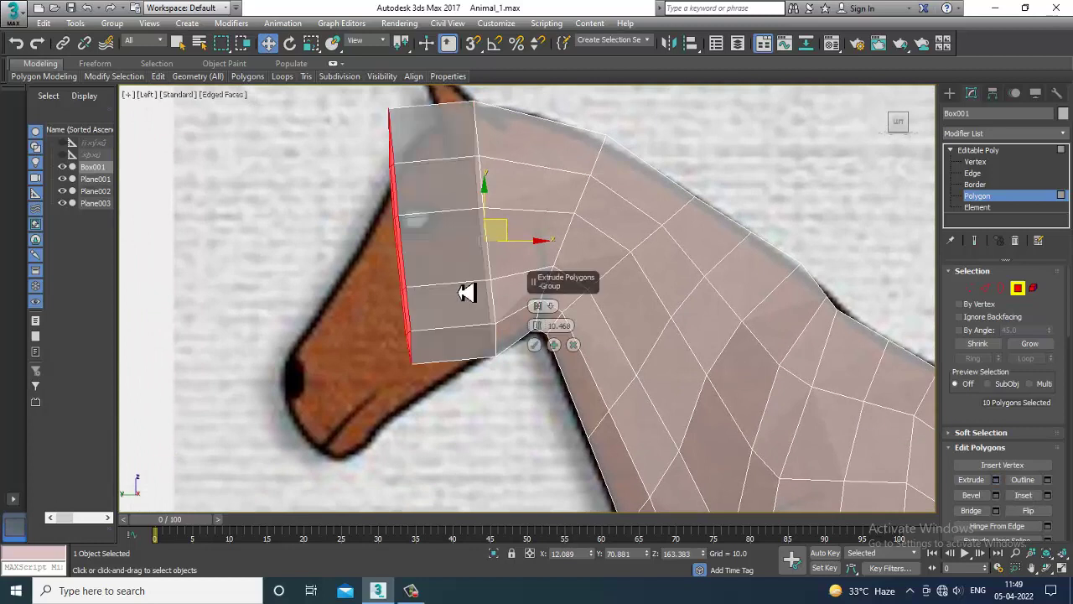
left_click(535, 345)
Rotate, scale and reposition the extruded end polygons so they slant across the reference head just below the eye
key("e")
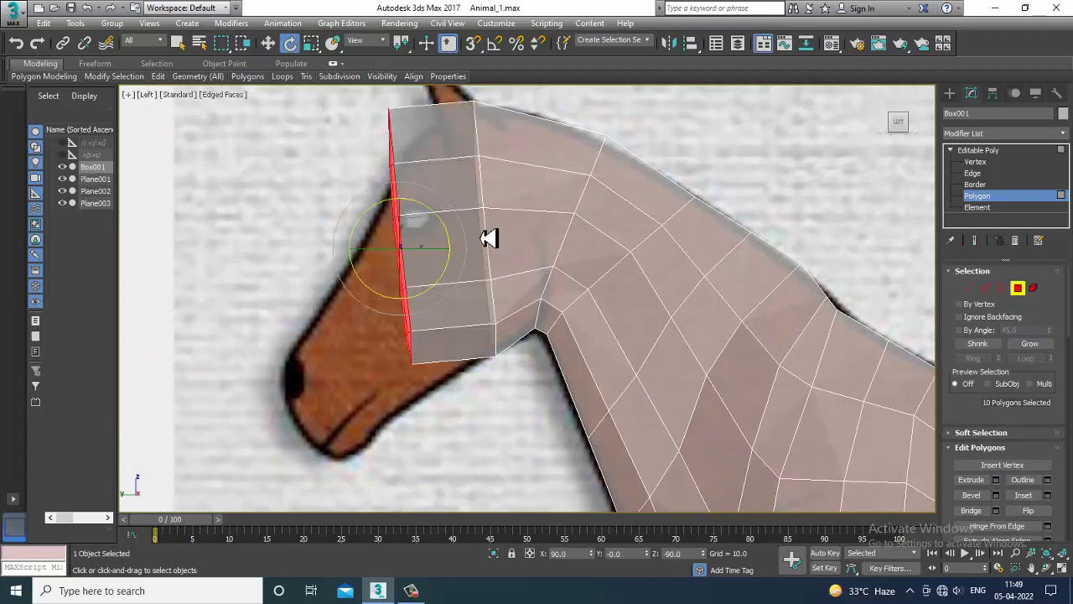
left_click_drag(452, 235, 443, 310)
key("w")
key("r")
left_click_drag(443, 266, 452, 290)
middle_click_drag(469, 230, 424, 275)
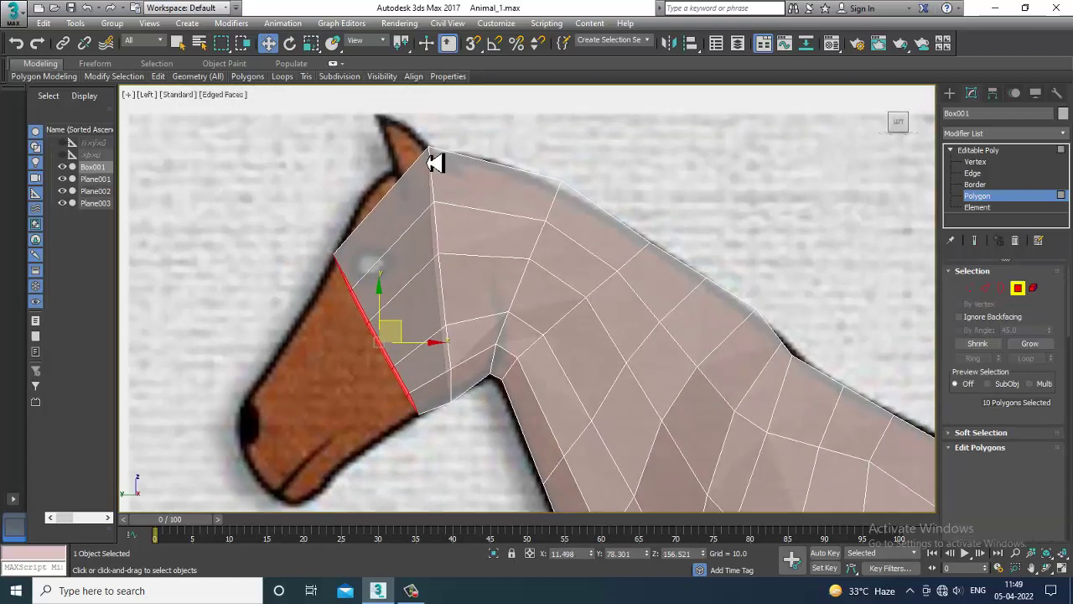
Rotate, scale and move the vertex ring between neck and head, fitting its top vertices to the outline behind the ear
key("1")
left_click_drag(476, 413, 430, 411)
key("e")
left_click_drag(478, 255, 475, 253)
key("r")
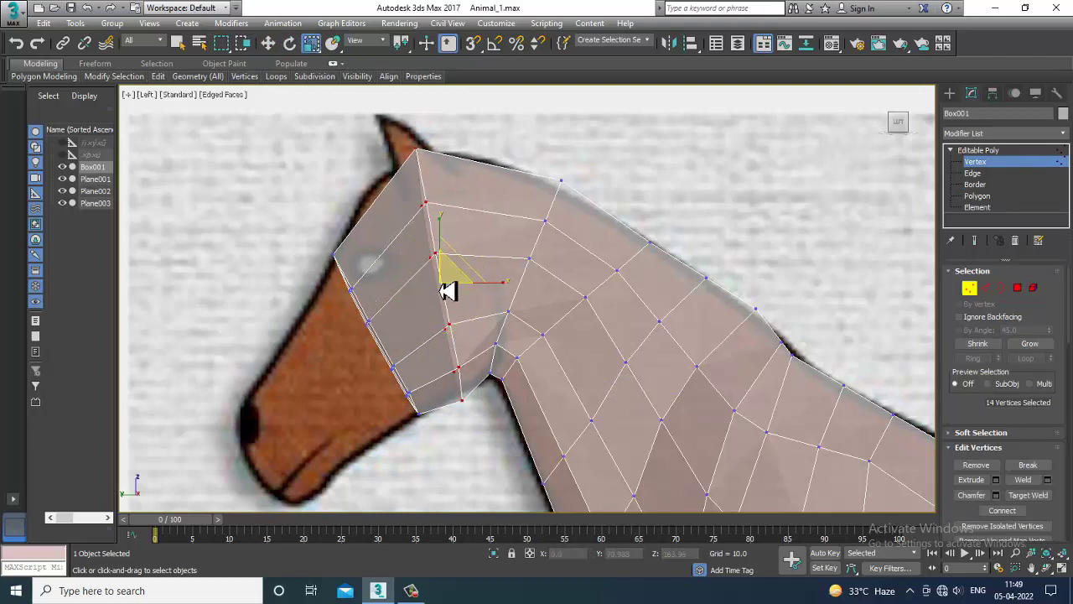
left_click_drag(450, 291, 444, 259)
key("w")
middle_click_drag(449, 228, 455, 245)
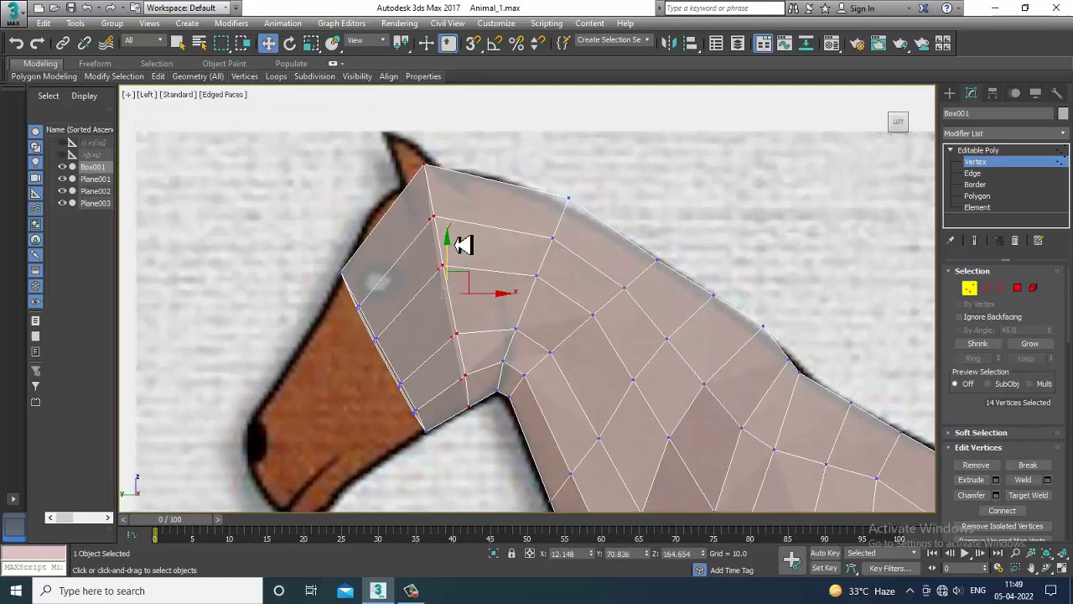
mouse_move(439, 183)
left_mouse_down()
mouse_move(454, 191)
mouse_move(440, 163)
mouse_move(430, 172)
left_mouse_up()
scroll(396, 283, "up", 3)
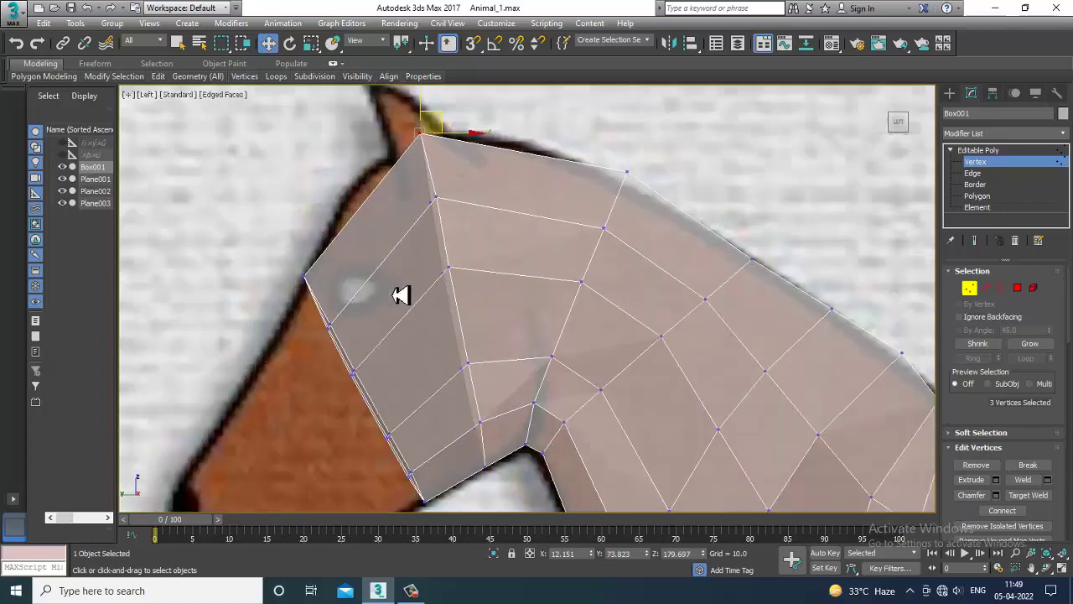
Add an edge loop with Swift Loop across the middle of the new head section
left_click(1002, 162)
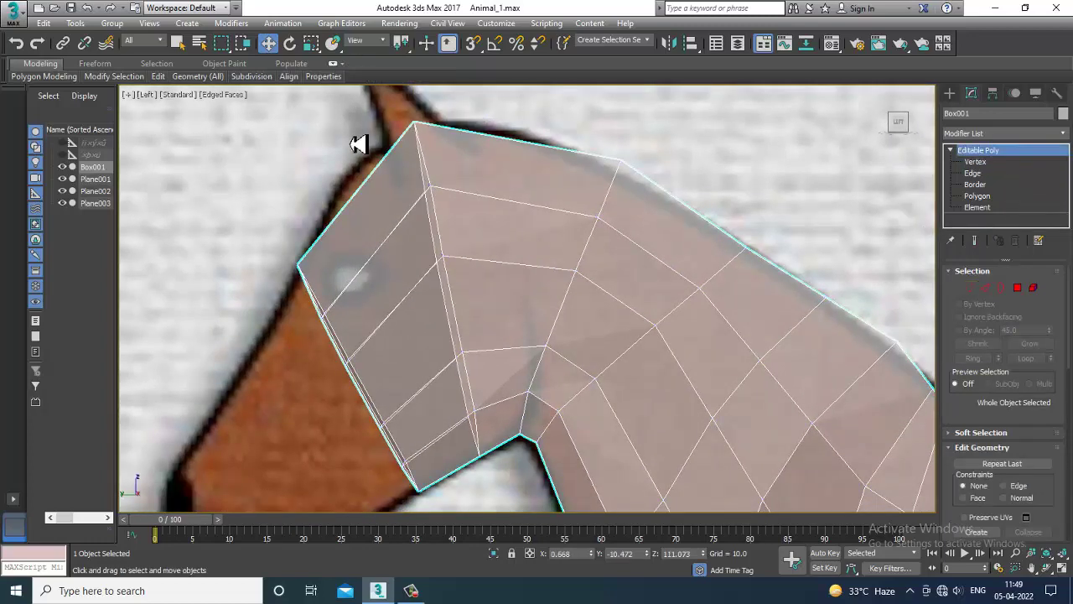
double_click(42, 64)
left_click(478, 83)
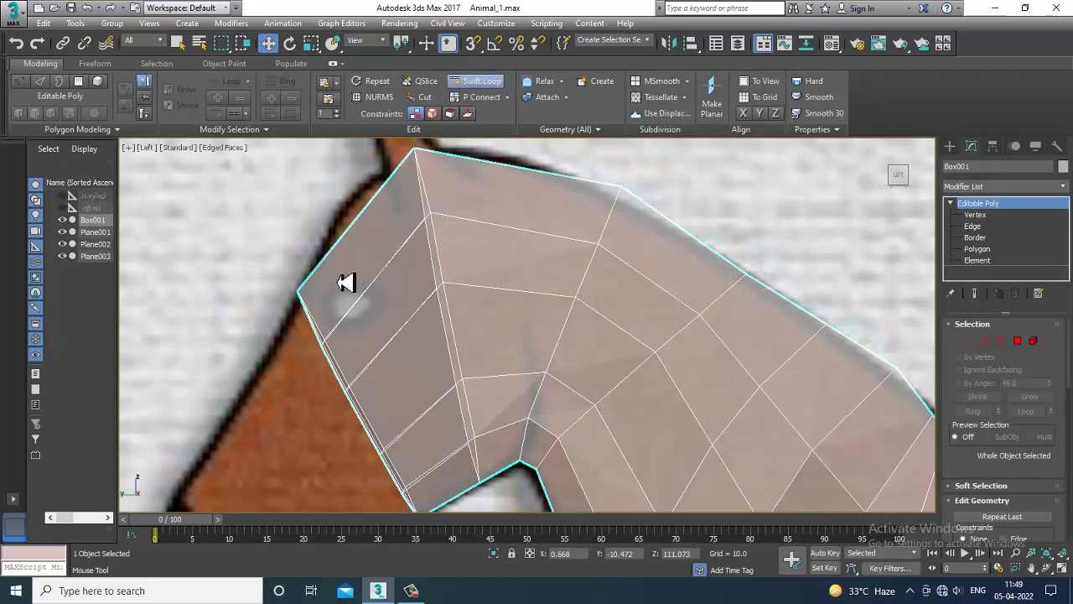
left_click(376, 220)
right_click(375, 220)
scroll(374, 243, "up", 2)
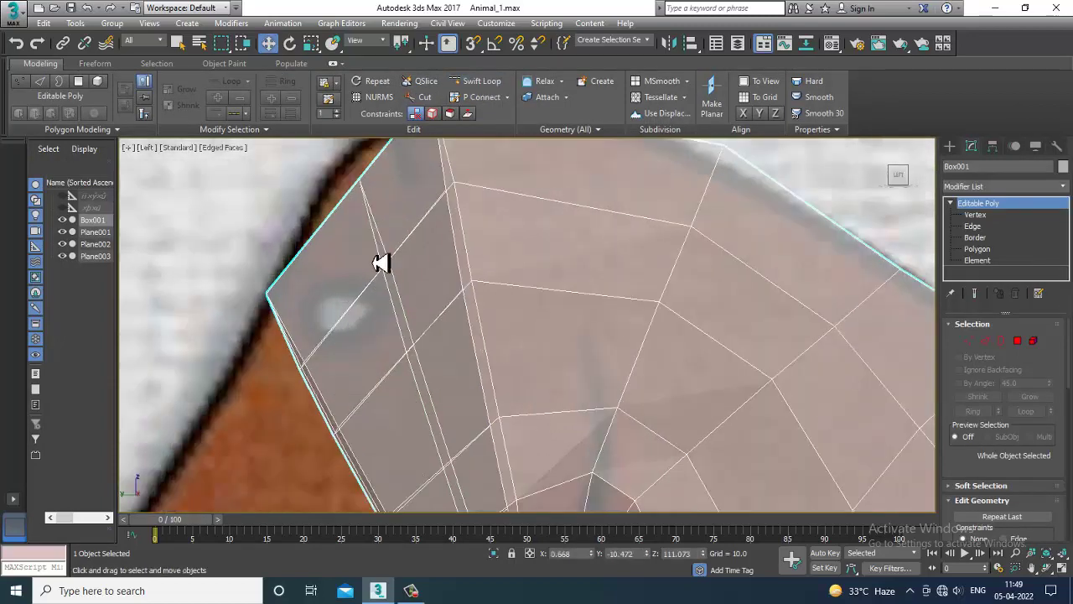
middle_click_drag(371, 253, 402, 315)
Move the new loop's top vertices outward to match the forehead outline of the side reference
key("1")
left_click_drag(353, 224, 393, 213)
scroll(616, 352, "down", 2)
middle_click_drag(616, 352, 554, 295)
scroll(562, 295, "down", 1)
Inspect the head section's end polygons in the perspective and top views against the top reference
left_click(1018, 342)
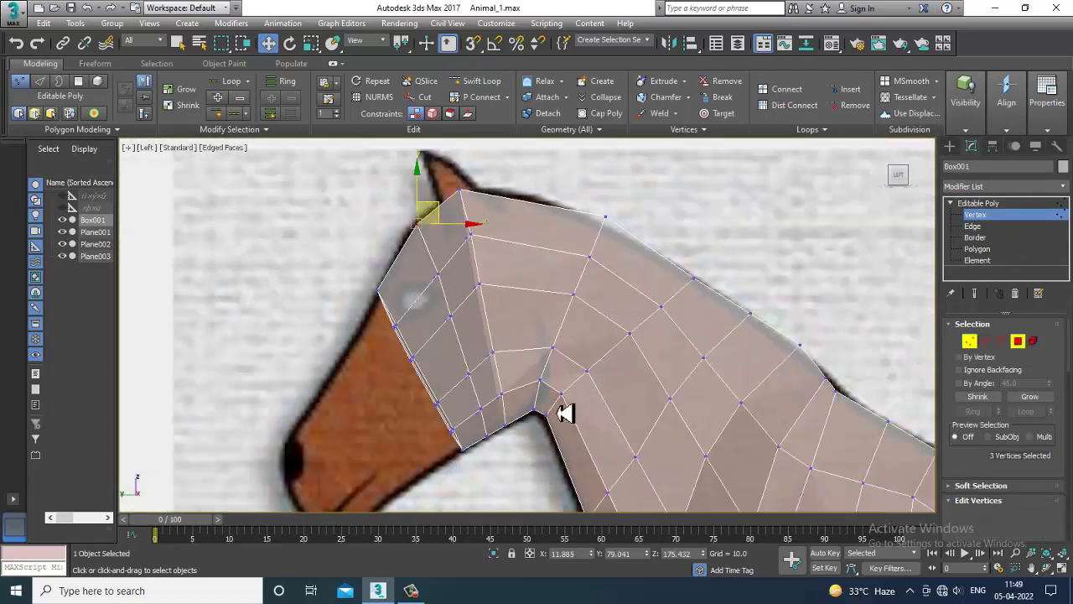
key("alt+w")
middle_click(689, 408)
key("alt+w")
mouse_move(657, 391)
middle_mouse_down("alt")
mouse_move(684, 392)
mouse_move(651, 391)
middle_mouse_up("alt")
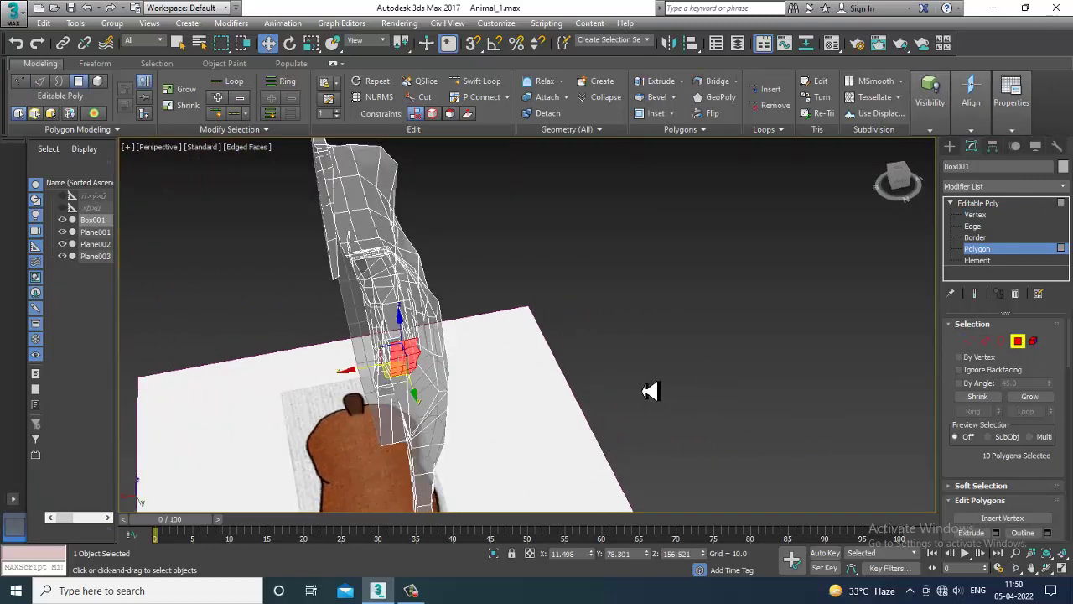
key("alt+w")
middle_click_drag(350, 256, 326, 256)
key("alt+w")
middle_click_drag(587, 159, 505, 376)
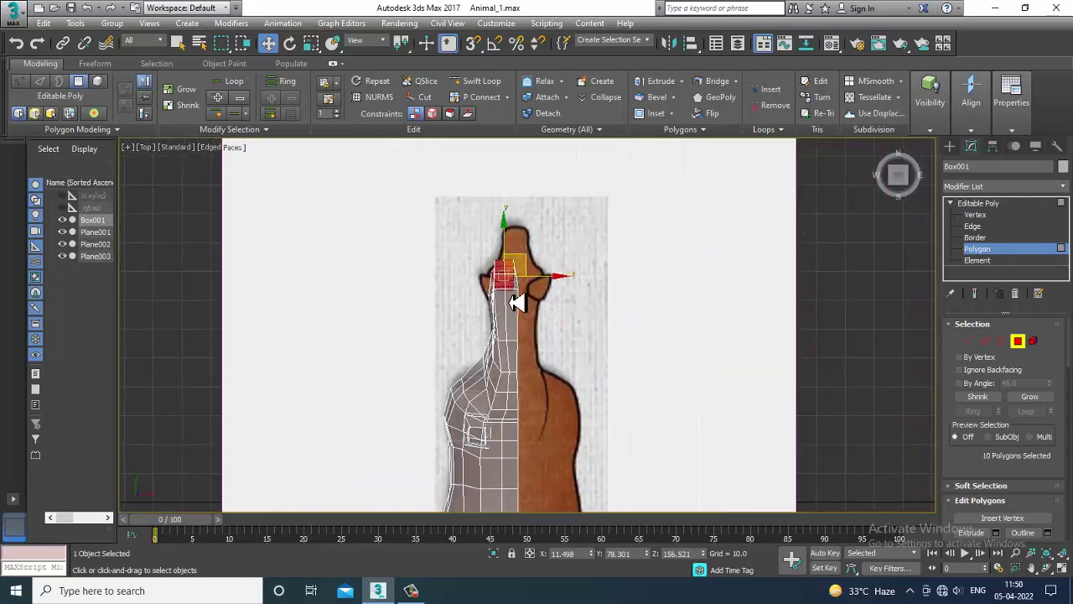
scroll(515, 299, "up", 5)
Shift the head section's front vertices, and its inner-edge vertices, sideways toward the body centreline in the top view
key("1")
key("alt+w")
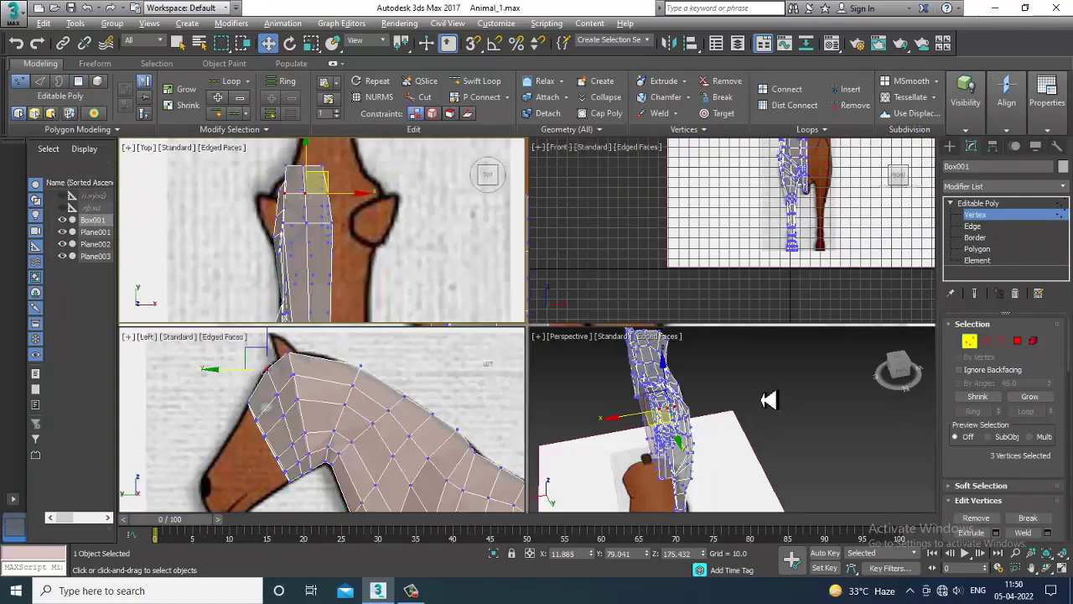
right_click(766, 395)
key("alt+w")
middle_click_drag(757, 400, 330, 237, "alt")
key("t")
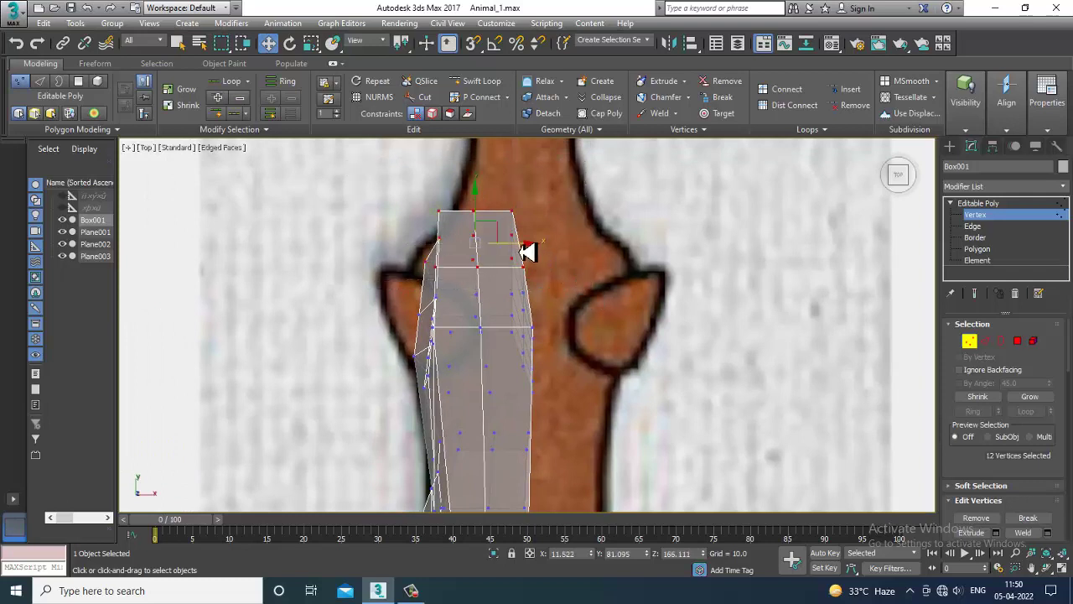
left_click_drag(527, 251, 535, 253)
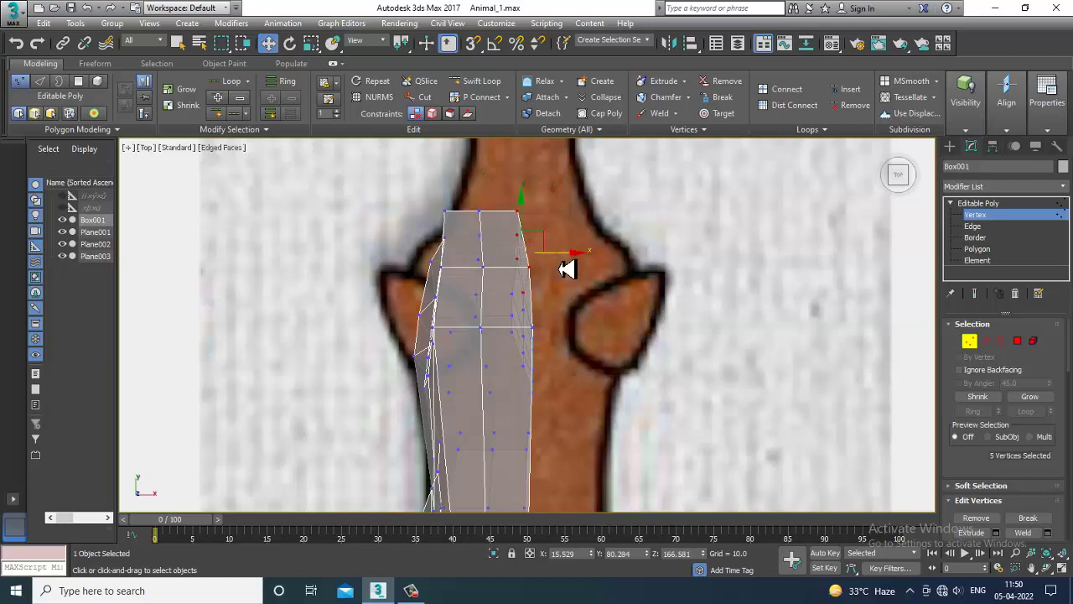
left_click_drag(562, 254, 565, 254)
Delete the ten polygons closing the head section's inner side along the body centreline
key("alt+w")
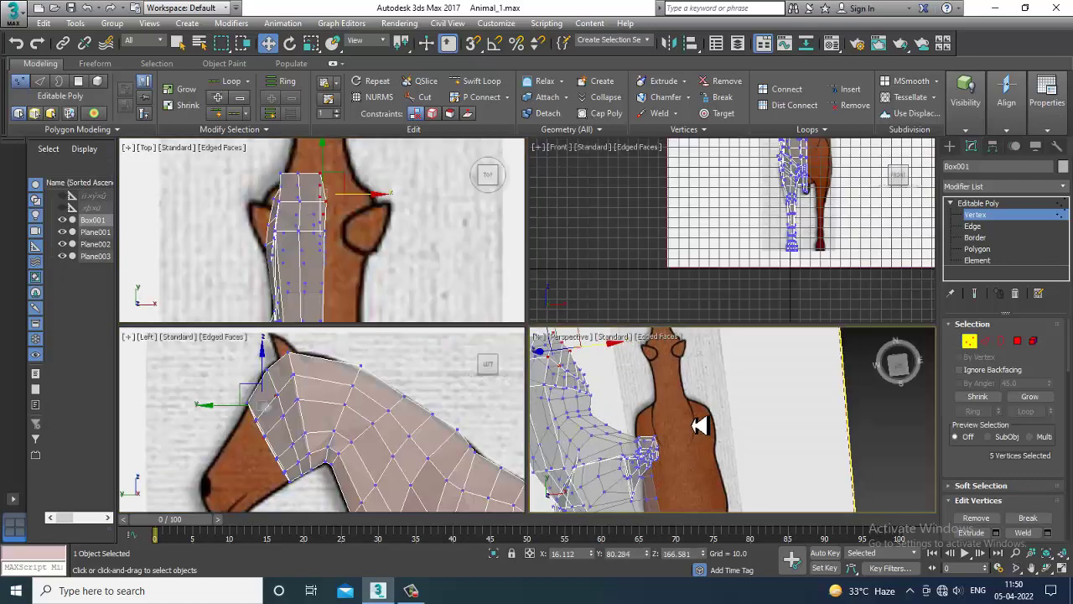
key("alt+w")
middle_click_drag(699, 426, 713, 351, "alt")
scroll(712, 351, "up", 3)
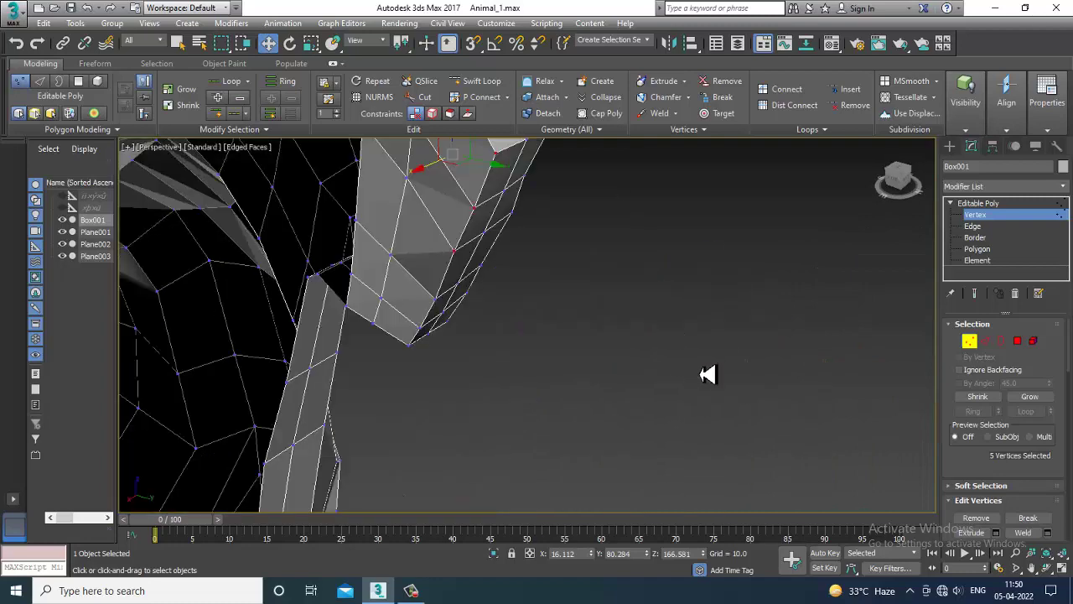
scroll(704, 369, "down", 3)
left_click(1017, 340)
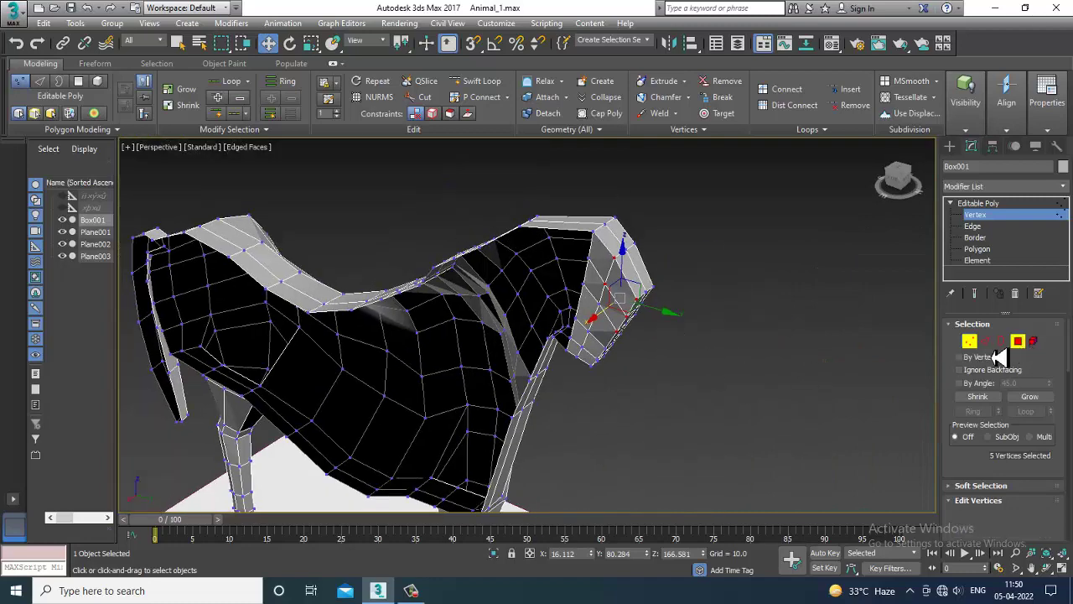
left_click(608, 260)
left_click(620, 289, "ctrl")
left_click(599, 300, "ctrl")
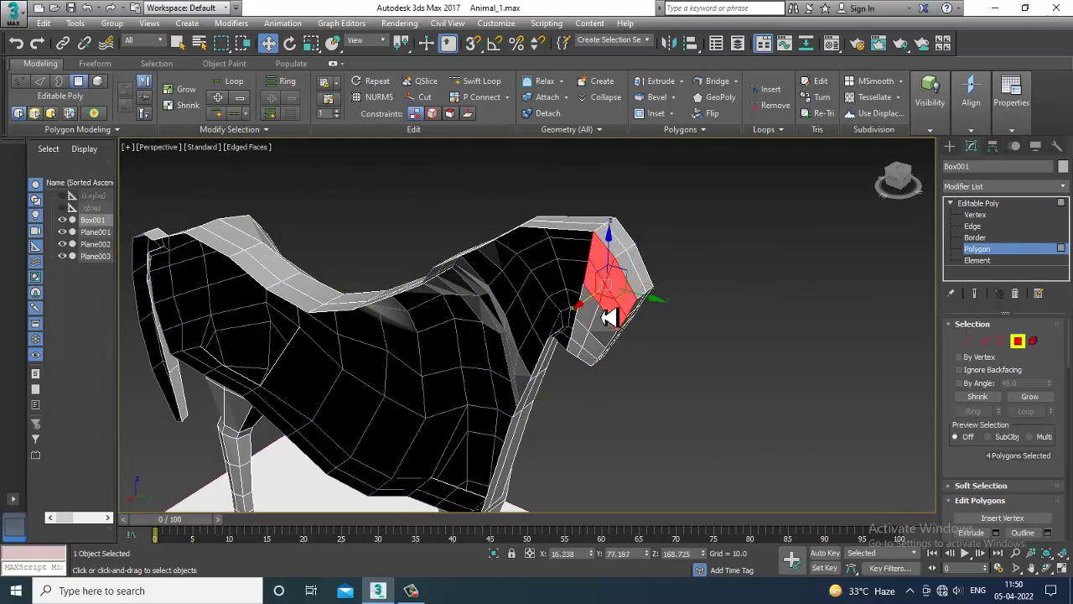
left_click(609, 333, "ctrl")
left_click(597, 324, "ctrl")
left_click(585, 344, "ctrl")
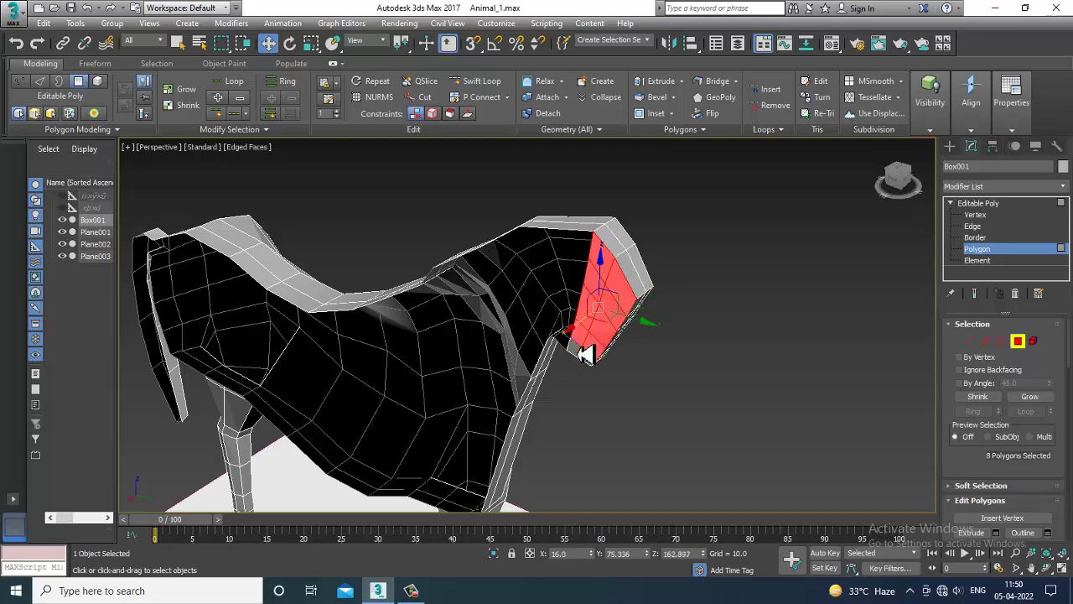
left_click(591, 362, "ctrl")
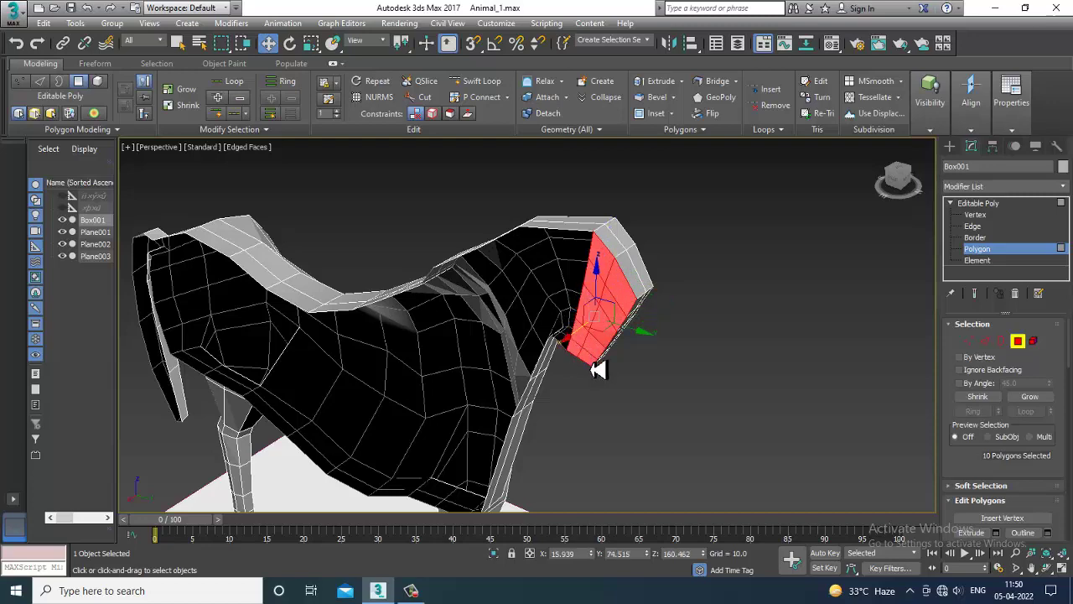
key("Delete")
Extrude the ten polygons at the head section's front end by 10.468 toward the muzzle
middle_click_drag(715, 343, 586, 320, "alt")
key("alt+w")
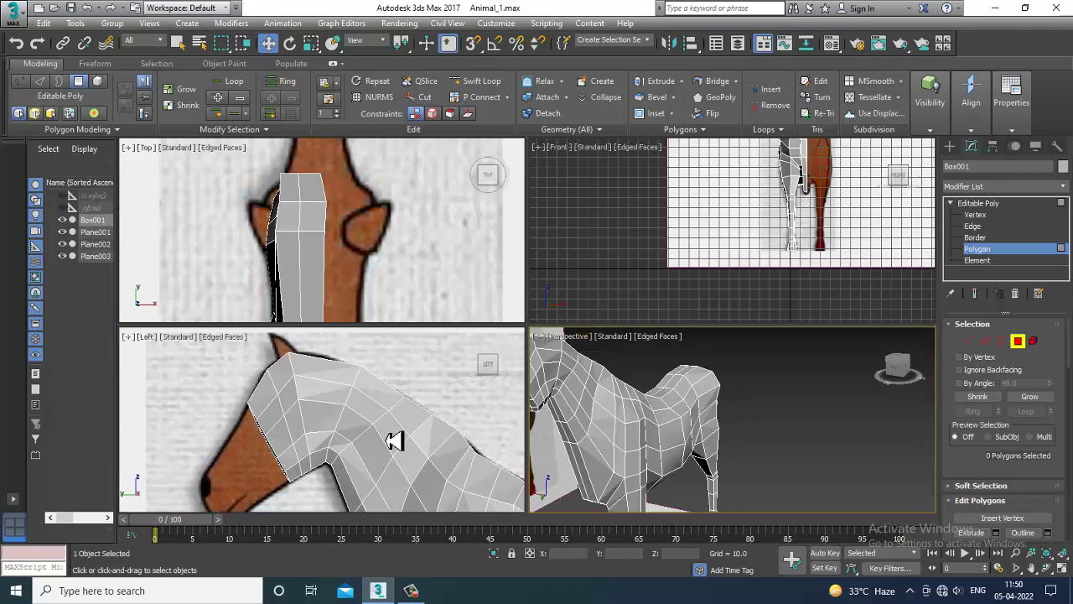
key("alt+w")
scroll(551, 285, "up", 5)
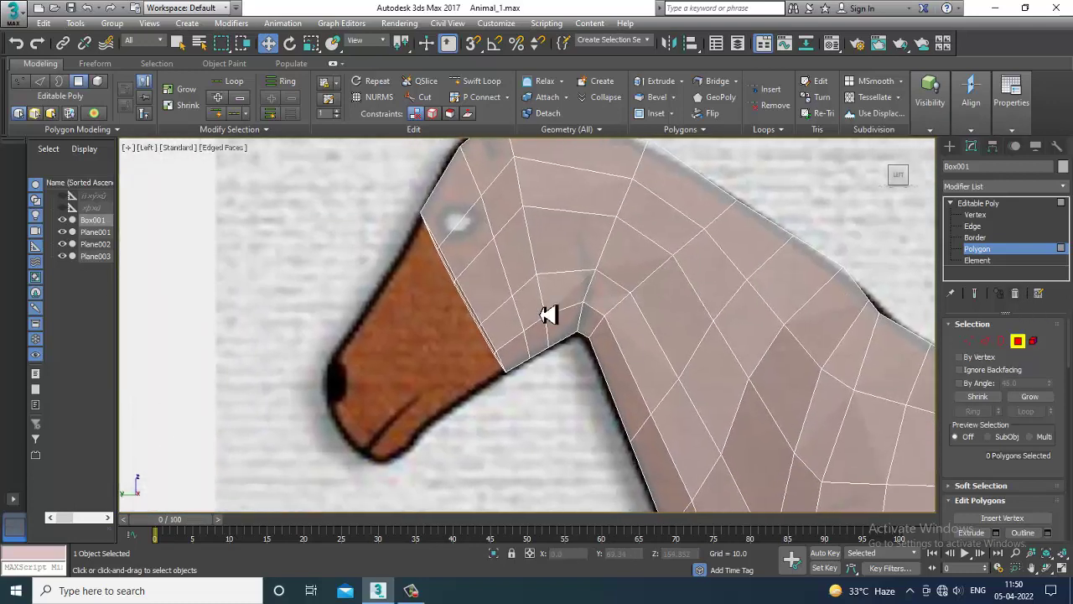
middle_click_drag(550, 314, 569, 368)
left_click_drag(551, 488, 551, 488)
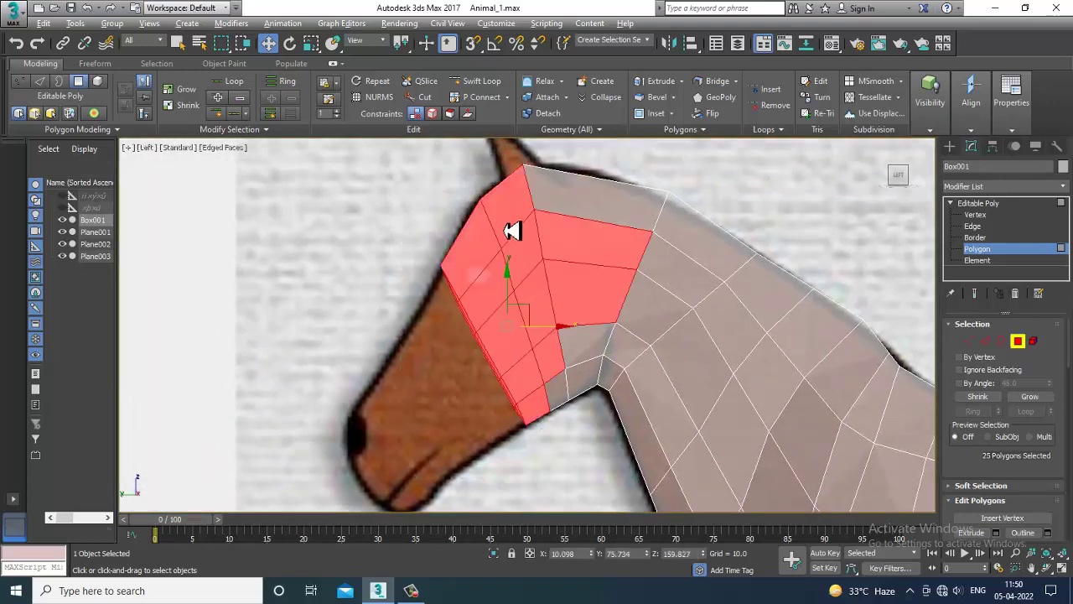
left_click_drag(583, 252, 692, 213, "alt")
left_click_drag(534, 351, 553, 358, "alt")
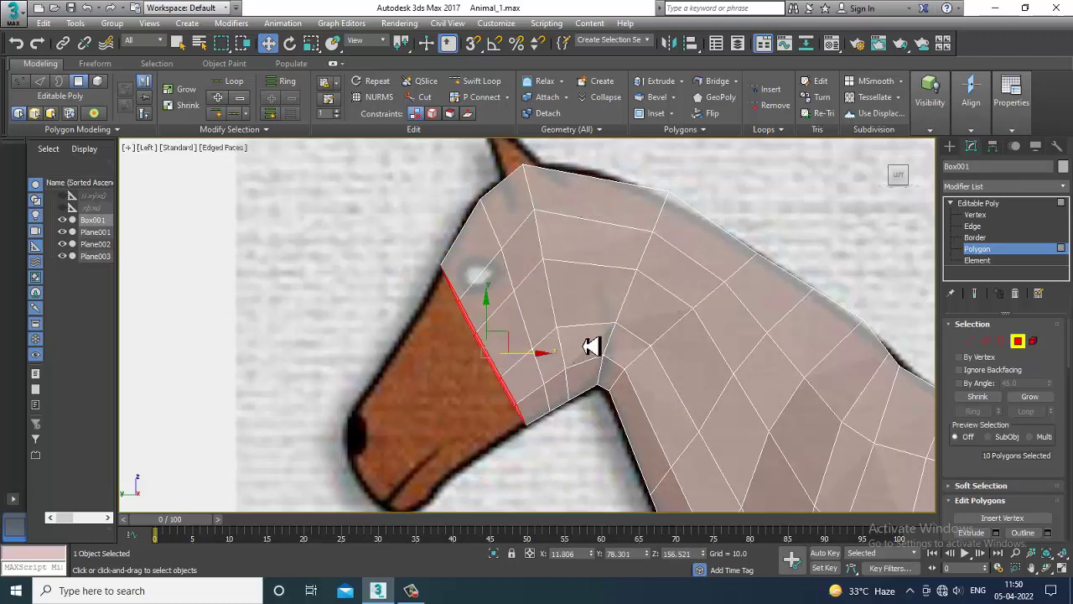
left_click(996, 533)
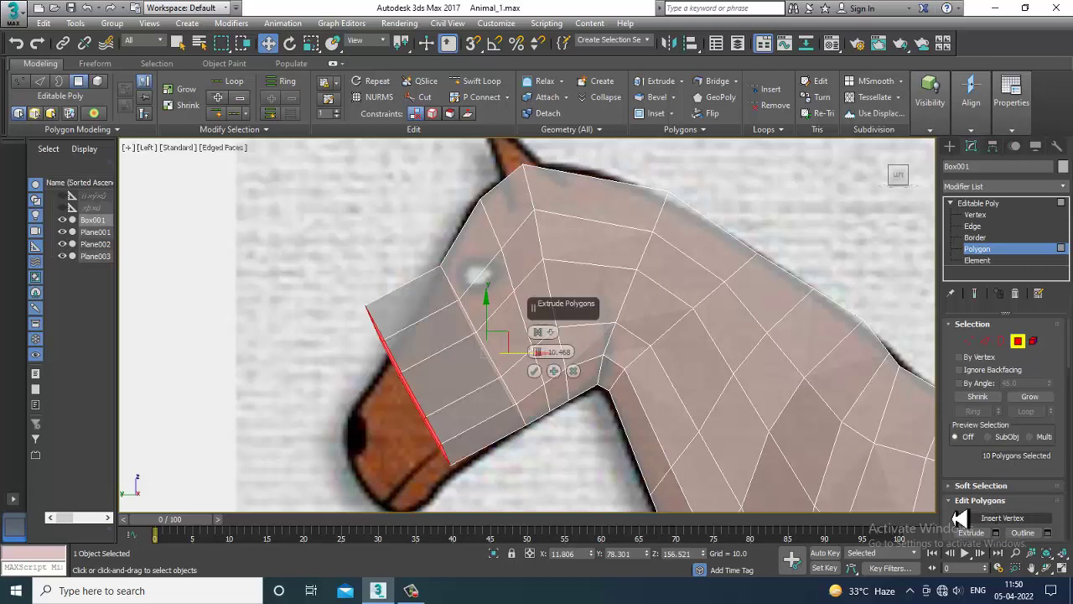
left_click(534, 371)
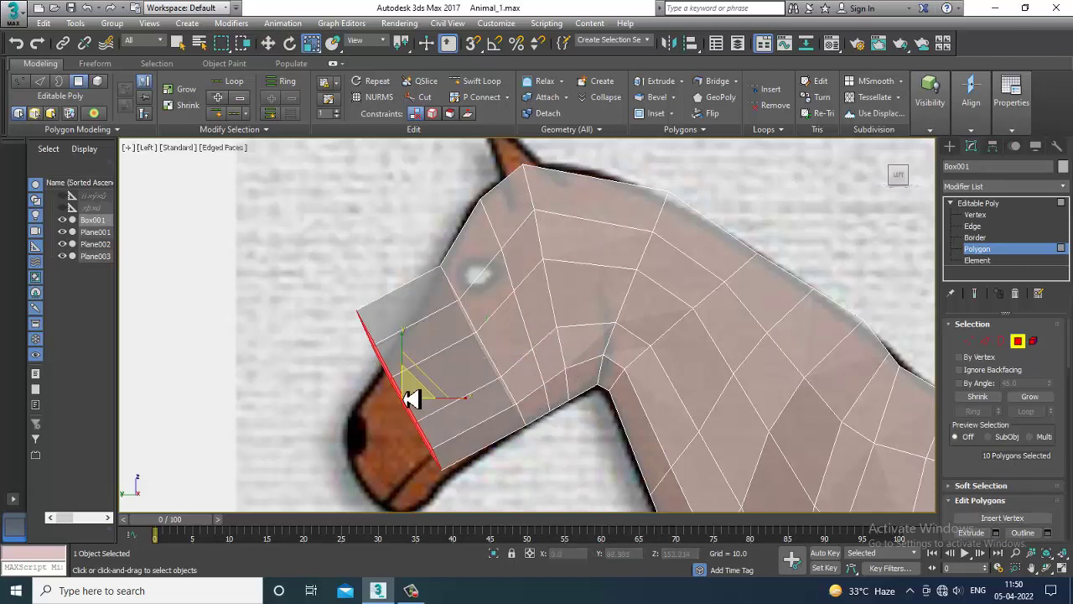
Scale down and move the extruded end polygons to fit the muzzle outline in the side view
left_click_drag(410, 397, 427, 430)
key("w")
left_click_drag(422, 390, 462, 424)
Shift the extruded end polygons and the inner-edge vertices sideways toward the body centreline in the top view
key("alt+w")
key("alt+w")
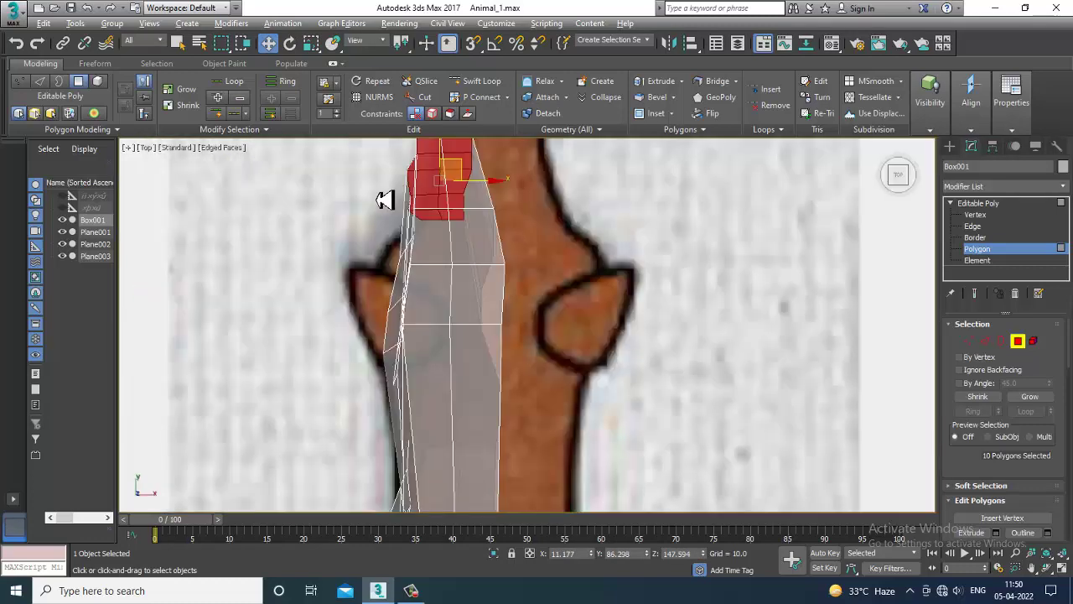
middle_click_drag(383, 199, 453, 260)
left_click_drag(495, 279, 511, 278)
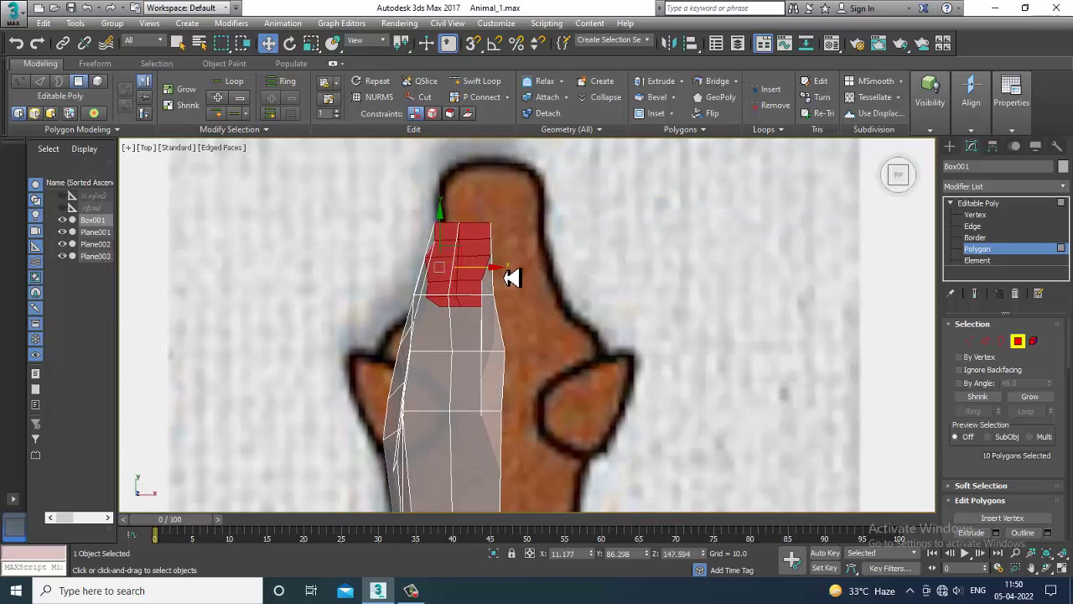
scroll(512, 278, "up", 2)
key("1")
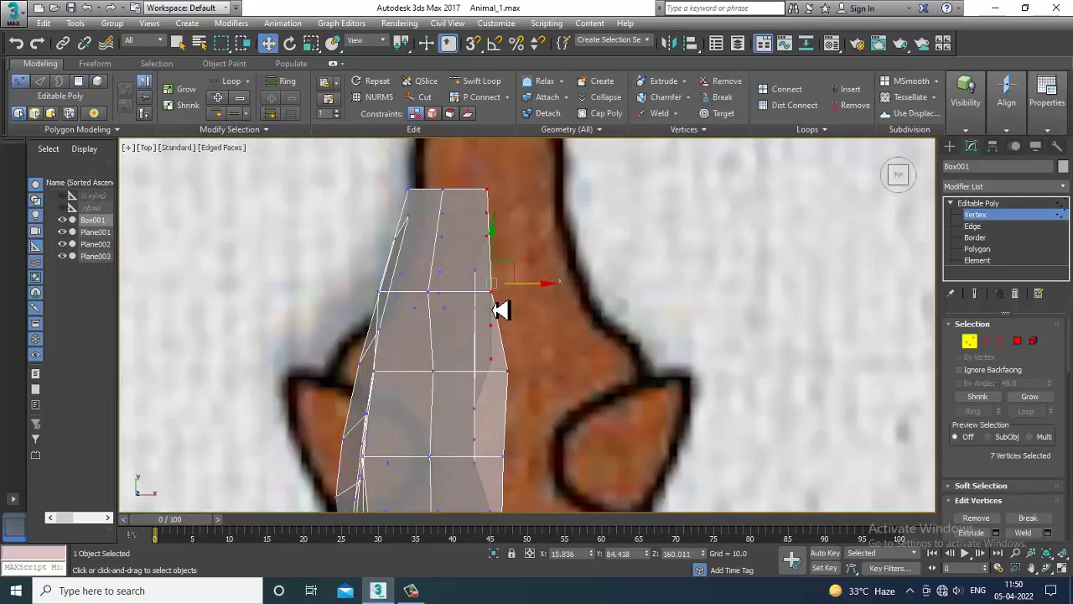
Delete the five polygons closing the newly extruded head section's inner side along the body centreline
key("alt+w")
middle_click(658, 430)
key("alt+w")
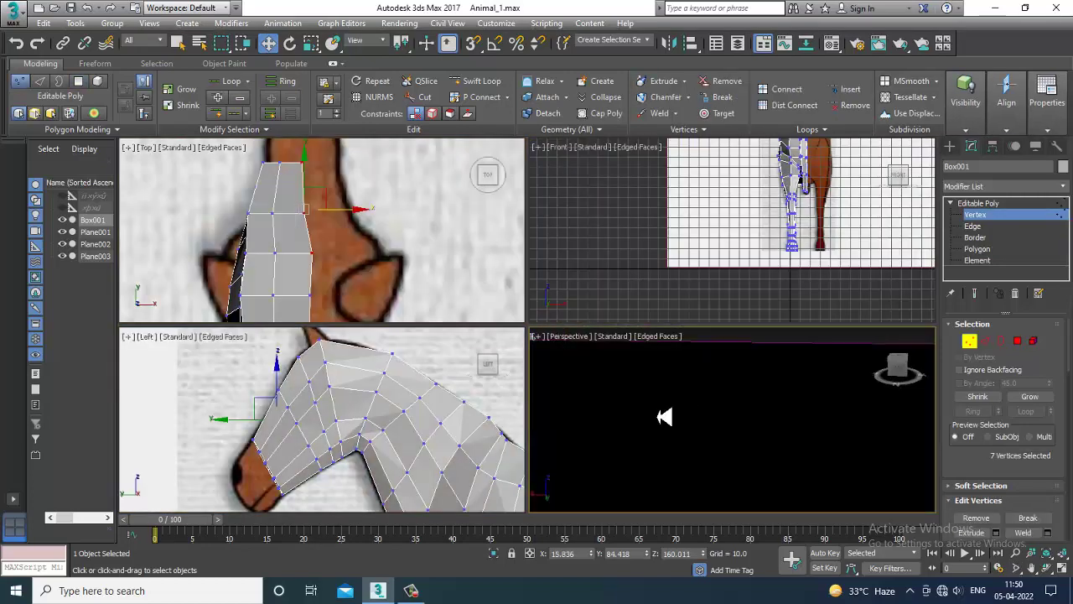
scroll(690, 416, "down", 6)
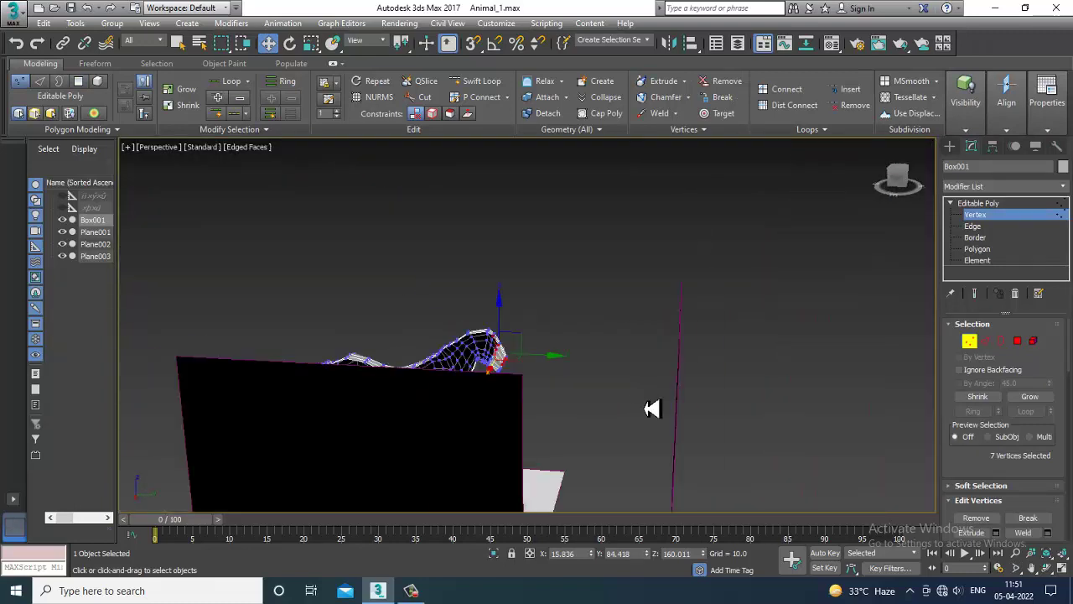
middle_click_drag(545, 329, 555, 342, "alt")
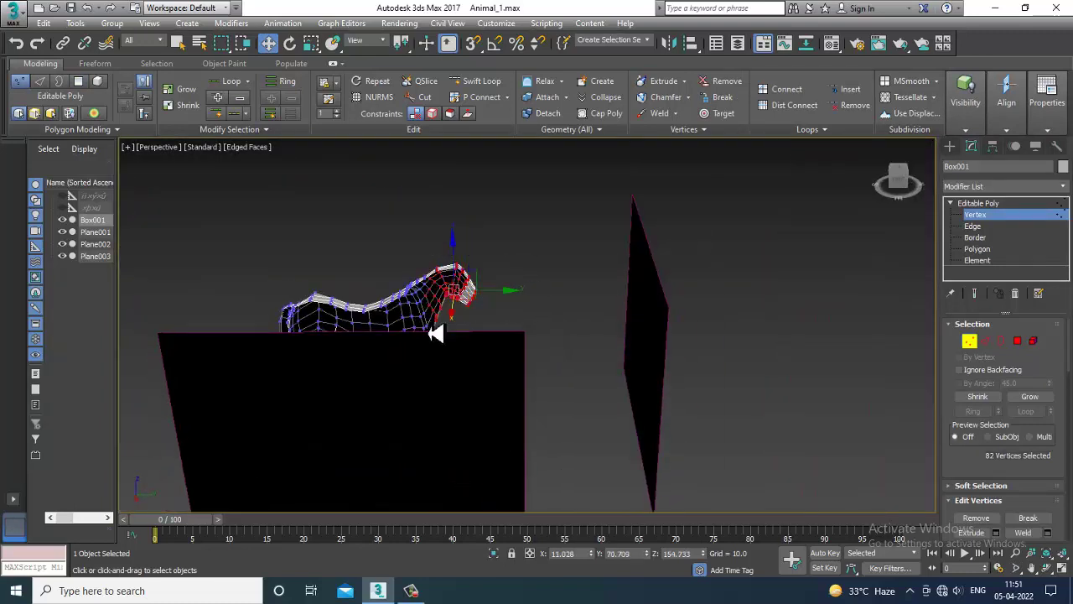
key("z")
middle_click_drag(604, 301, 923, 360, "alt")
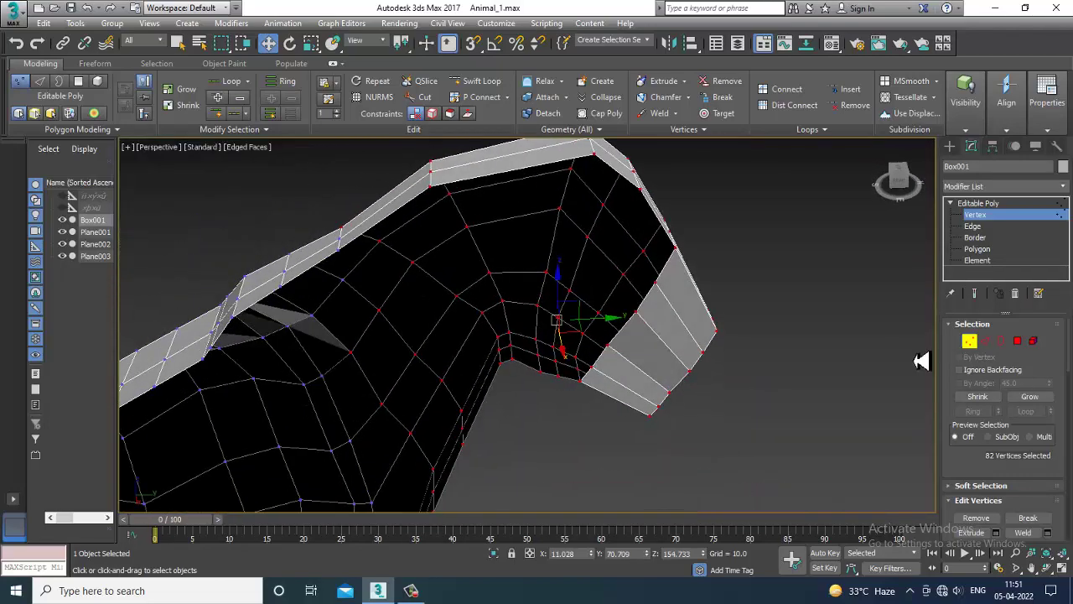
left_click(1018, 342)
left_click(682, 304)
left_click(666, 352, "ctrl")
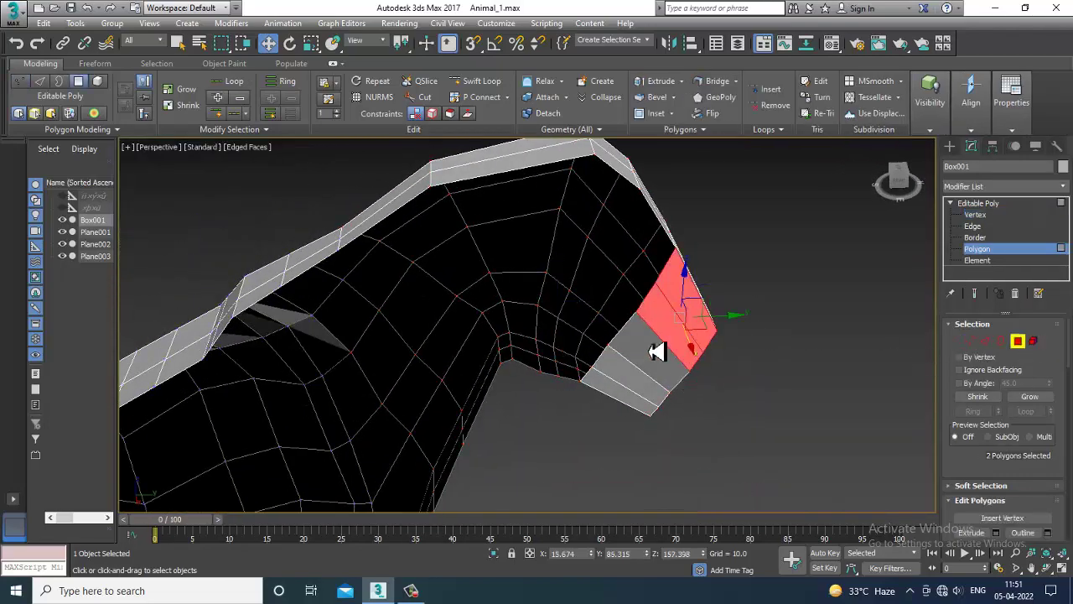
left_click(637, 373, "ctrl")
left_click(626, 385, "ctrl")
left_click(623, 398, "ctrl")
key("Delete")
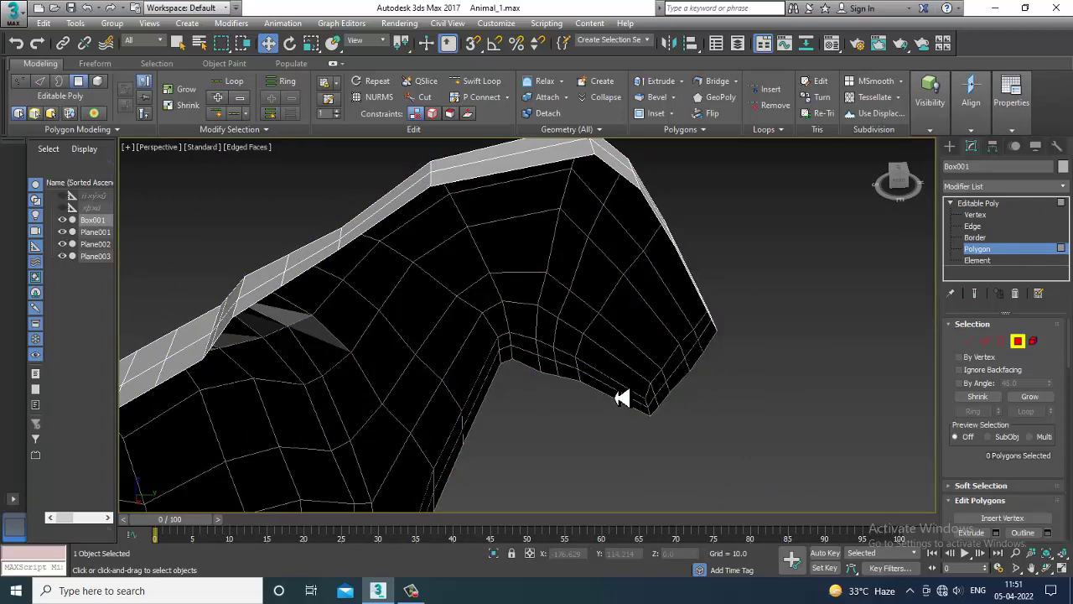
Make the mesh see-through and extrude the ten polygons at the head's front end over the muzzle in the side view
key("alt+w")
middle_click_drag(465, 367, 417, 380)
key("alt+w")
key("alt+x")
middle_click_drag(648, 381, 690, 340)
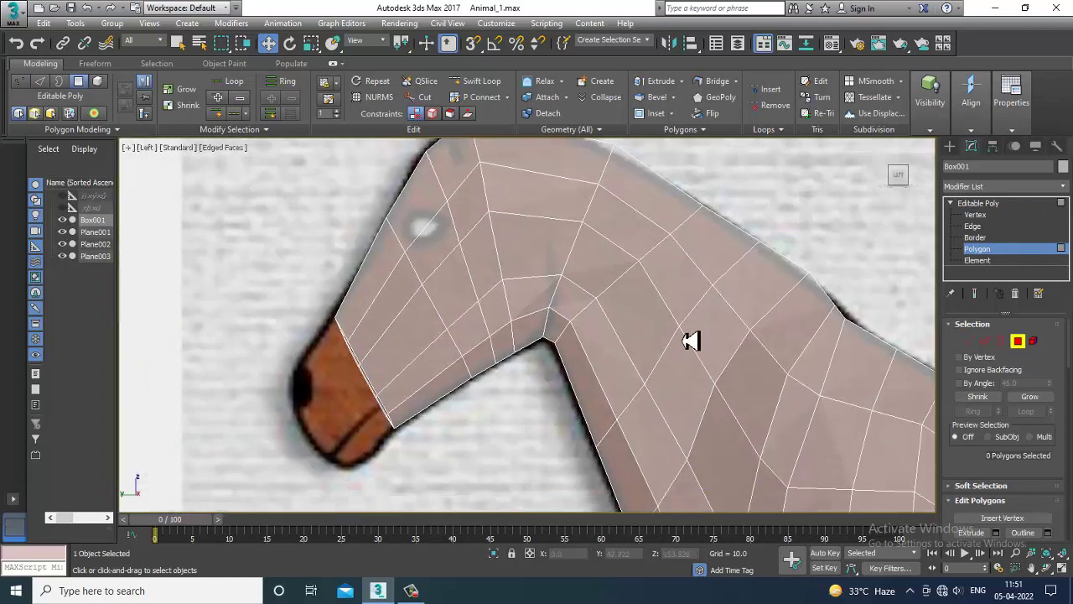
scroll(591, 365, "down", 2)
scroll(591, 365, "up", 3)
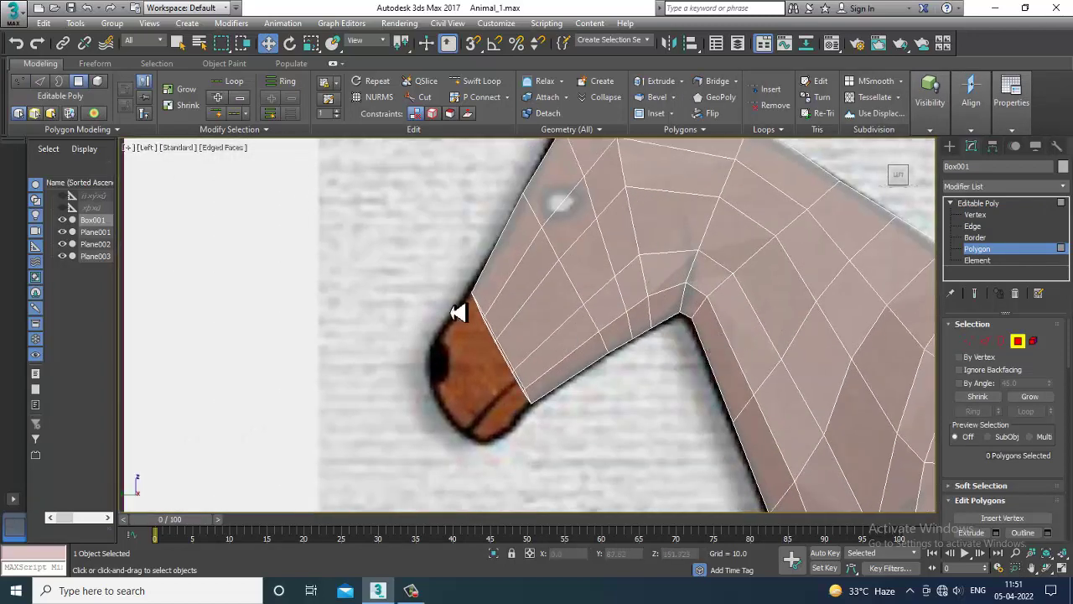
left_click_drag(550, 450, 520, 193)
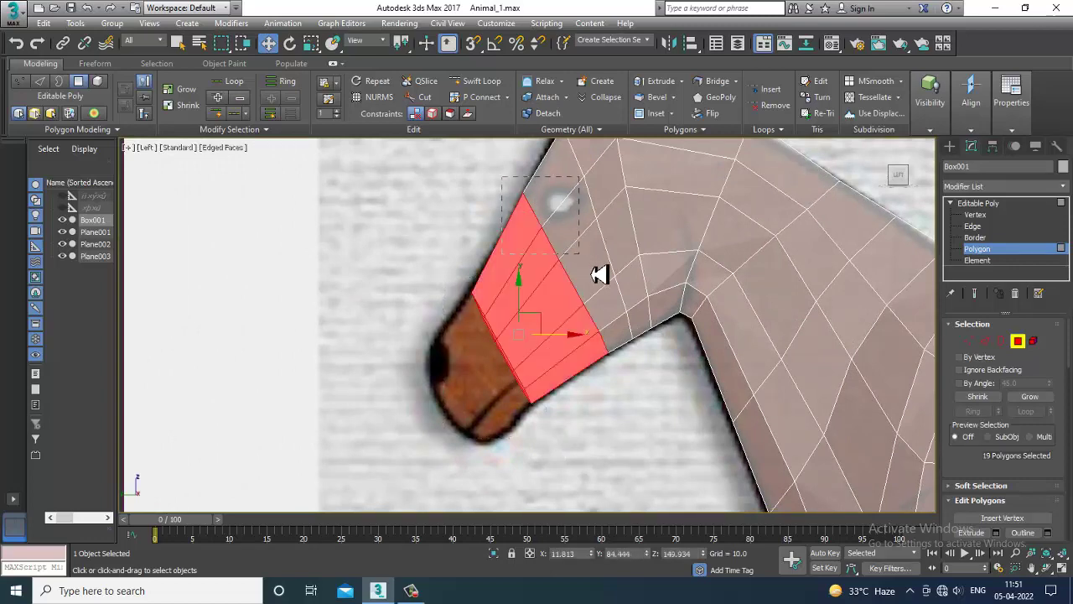
left_click_drag(600, 274, 603, 280, "alt")
left_click_drag(645, 379, 587, 300, "alt")
scroll(597, 335, "up", 2)
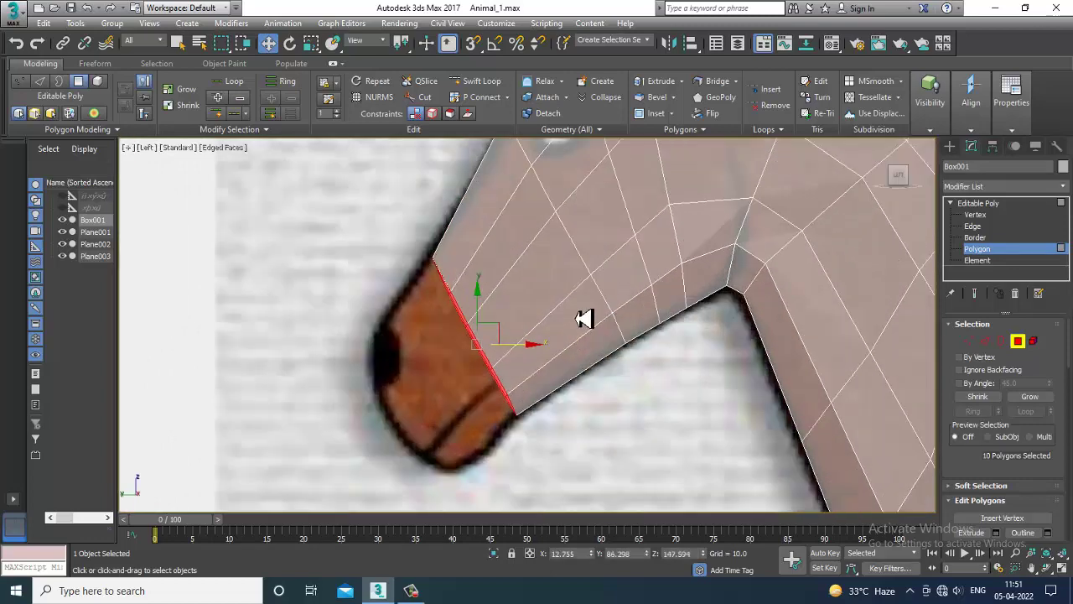
middle_click_drag(584, 318, 635, 299)
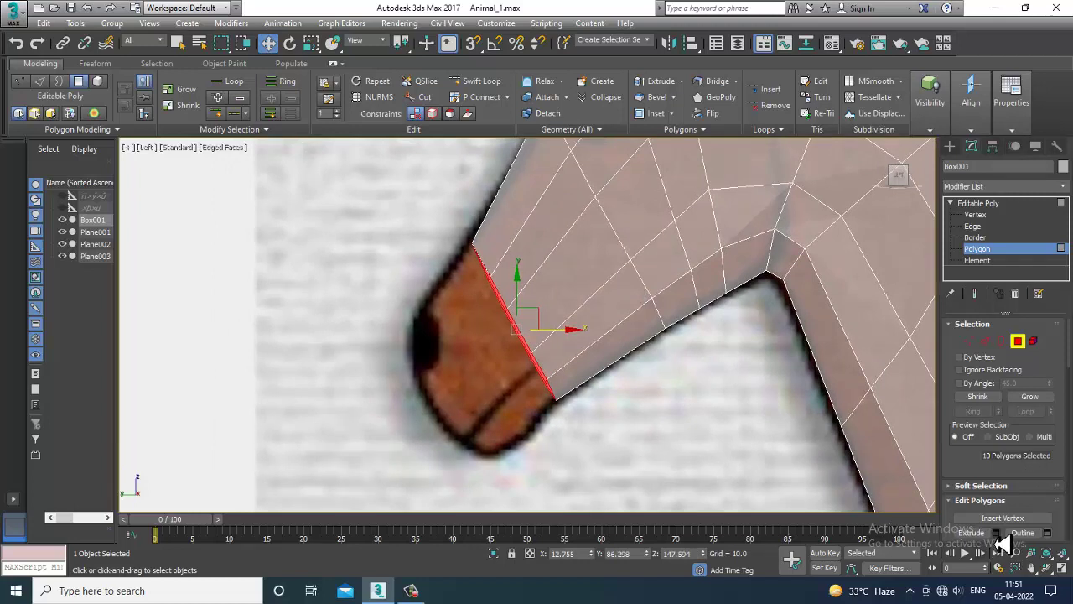
left_click(995, 532)
left_click(534, 370)
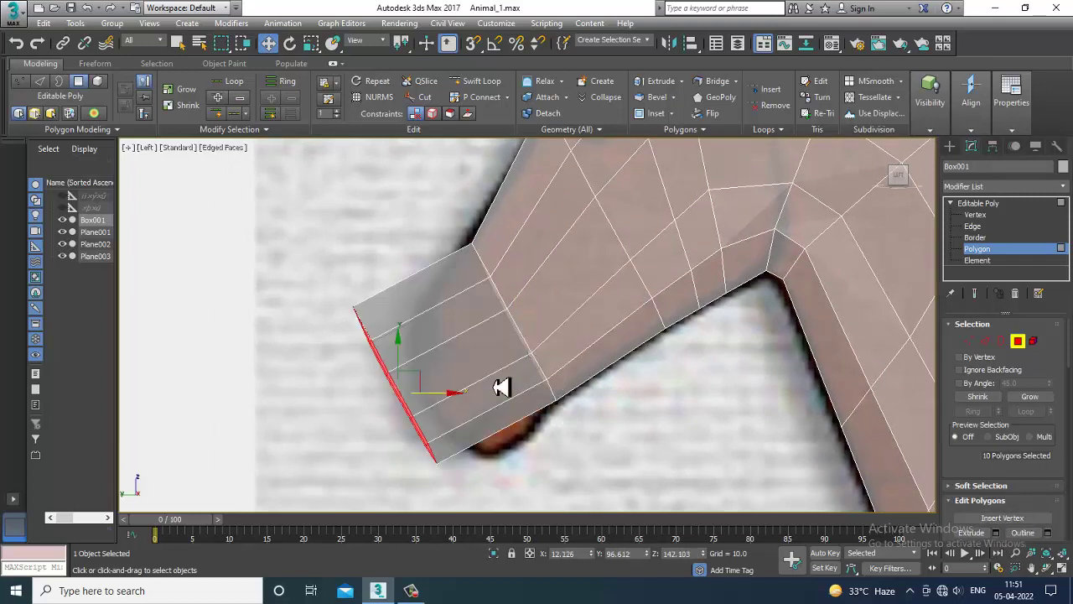
Scale down the newly extruded end polygons to fit the nose outline in the side view
key("r")
left_click_drag(409, 408, 469, 401)
key("w")
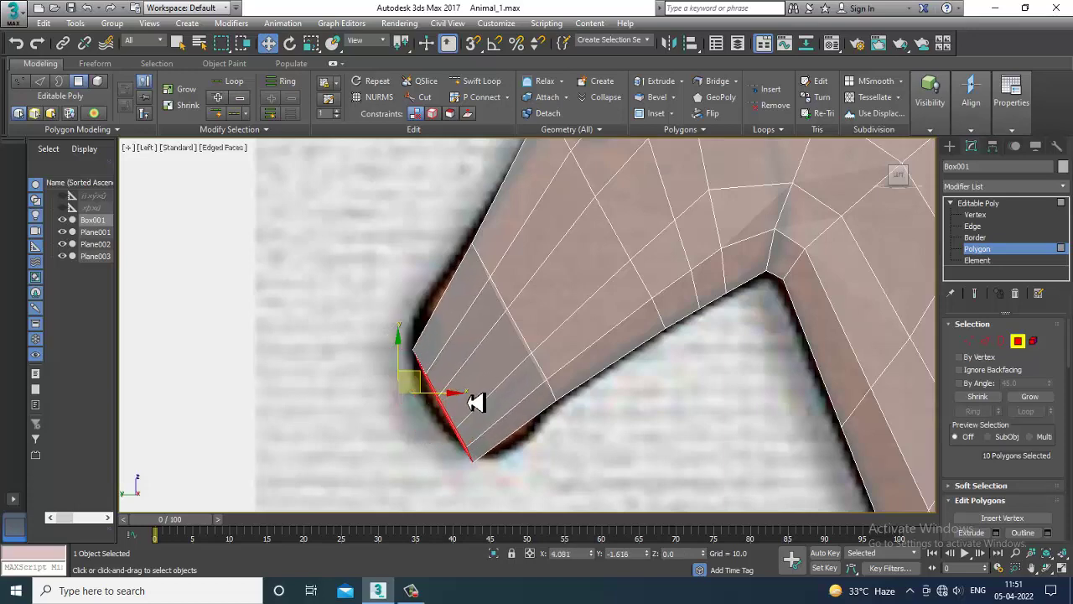
Move the muzzle tip's upper and lower vertices onto the reference outline, and rotate the six lowest vertices to follow the chin
scroll(482, 386, "up", 4)
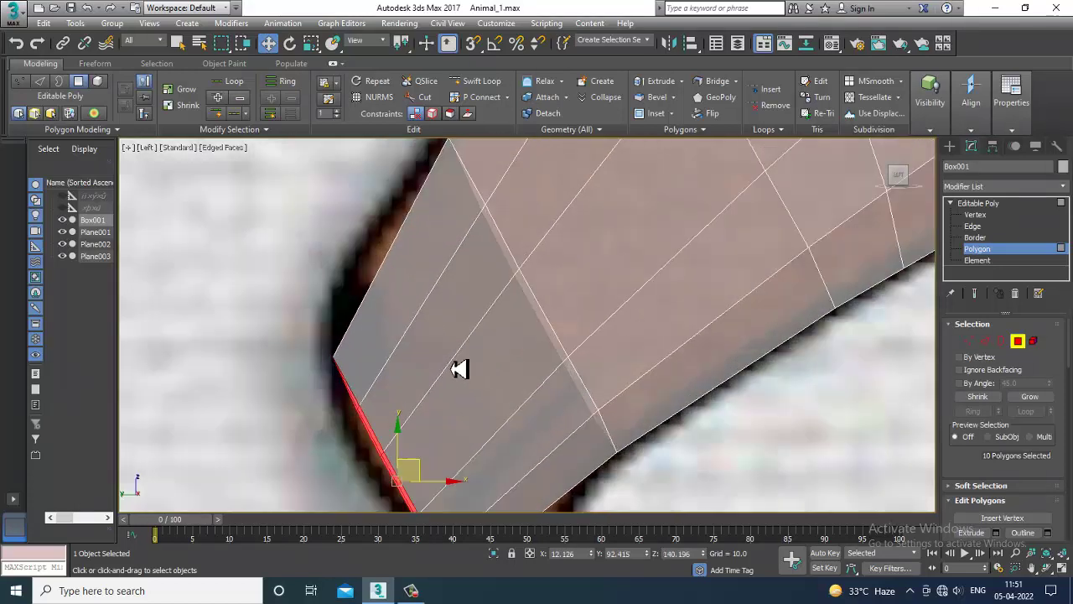
middle_click_drag(460, 369, 474, 359)
key("1")
left_click_drag(380, 385, 375, 379)
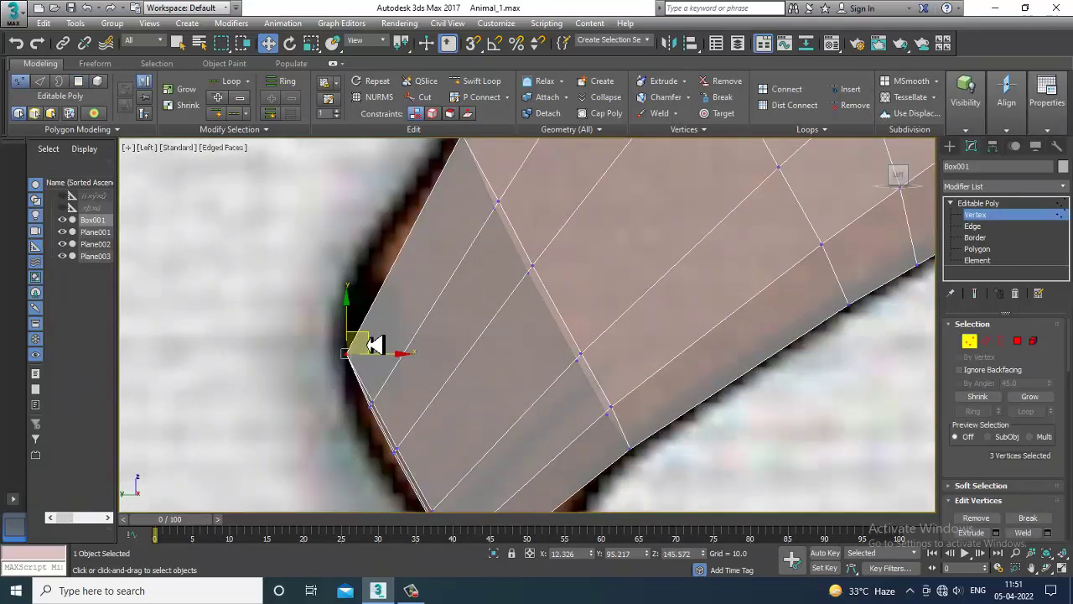
middle_click_drag(522, 441, 523, 322)
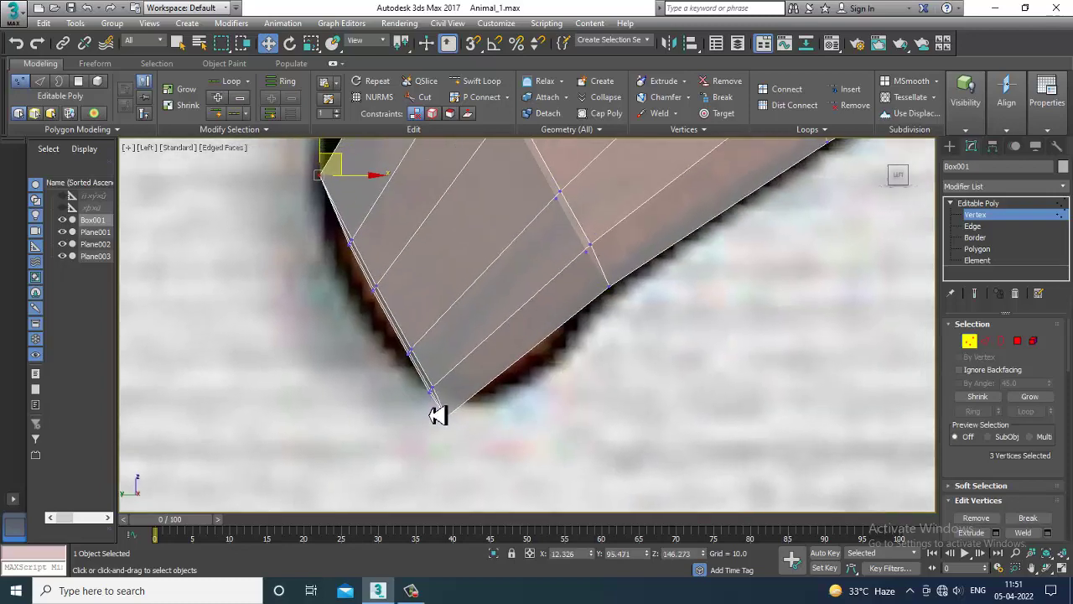
left_click_drag(459, 375, 459, 366)
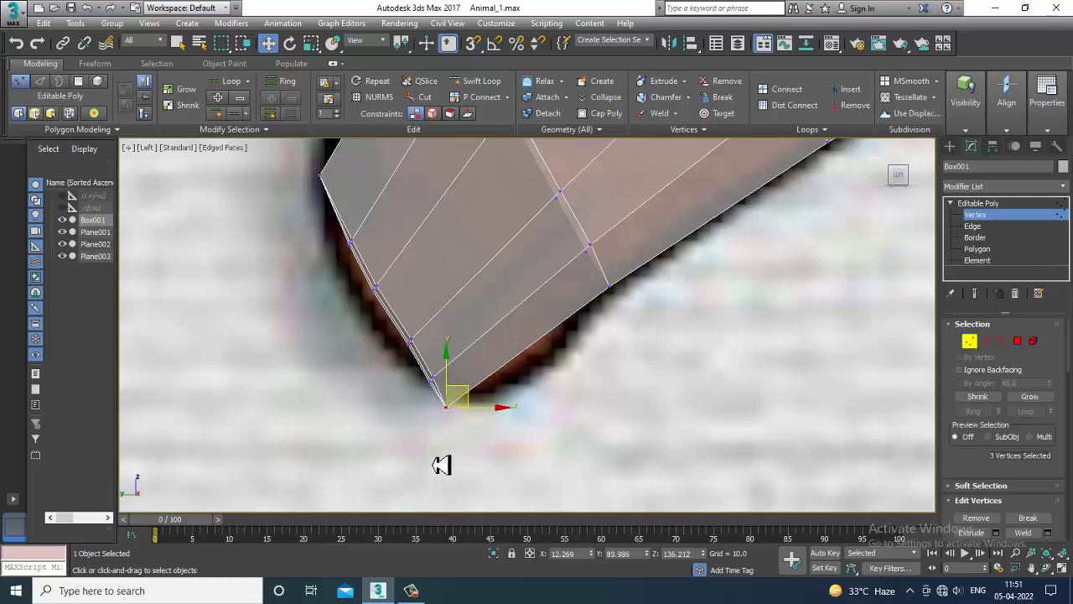
mouse_move(473, 390)
left_mouse_down()
mouse_move(494, 385)
mouse_move(474, 379)
left_mouse_up()
key("e")
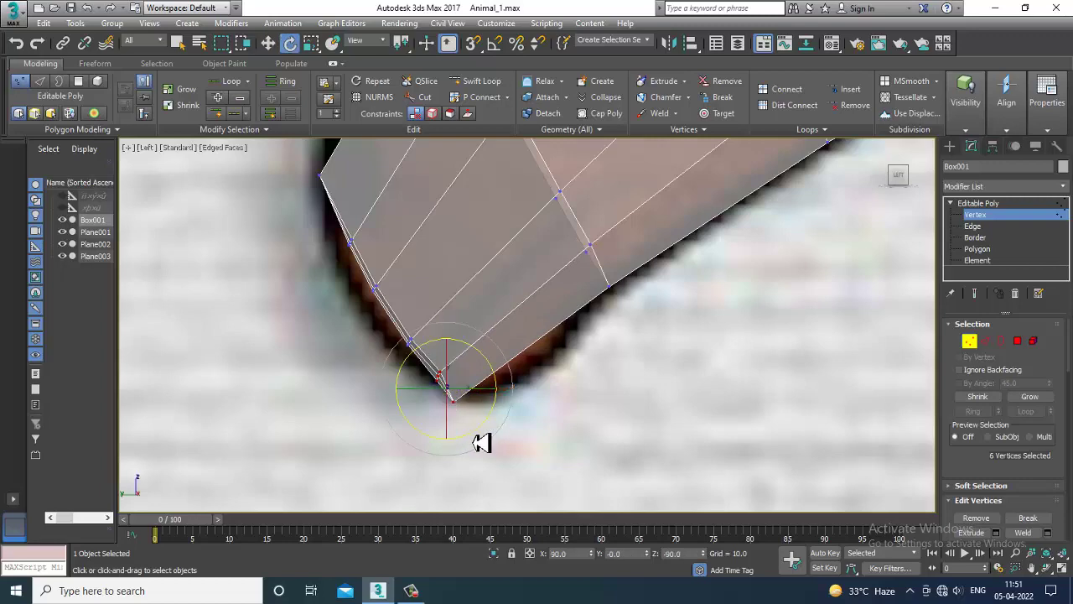
left_click_drag(479, 443, 496, 437)
scroll(624, 271, "down", 8)
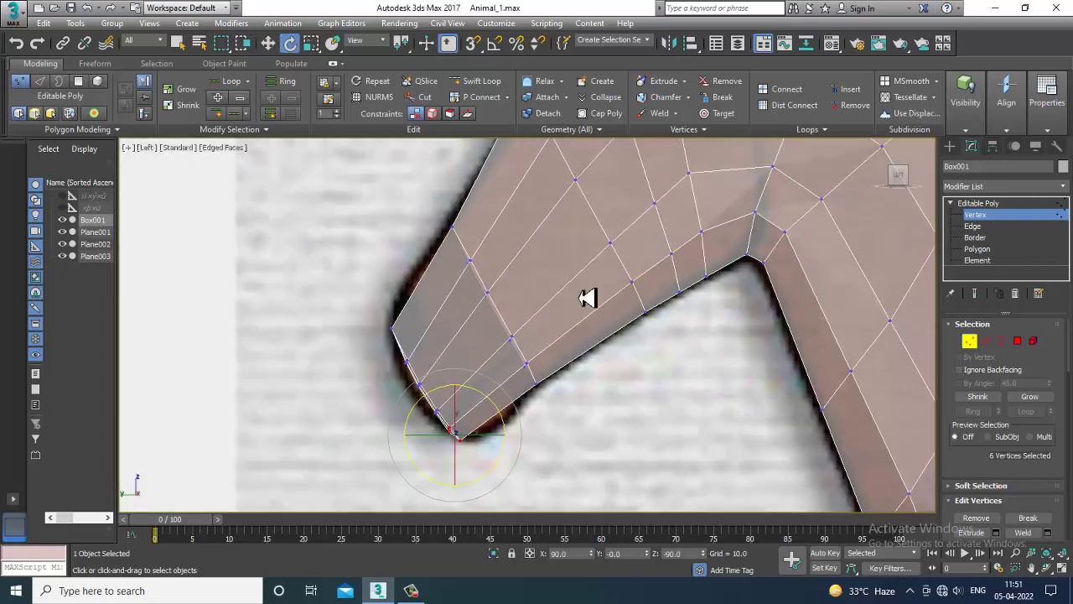
scroll(541, 325, "up", 5)
Select the muzzle tip's 18 end vertices in perspective and shift them sideways toward the body centreline
key("alt+w")
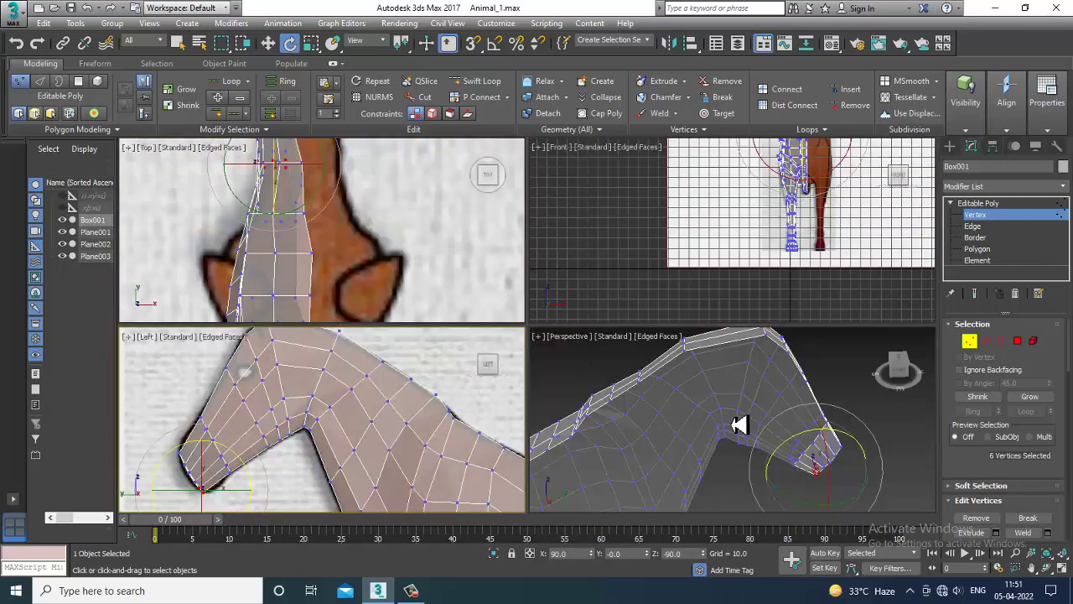
middle_click(740, 425)
key("alt+w")
middle_click_drag(714, 357, 451, 247, "alt")
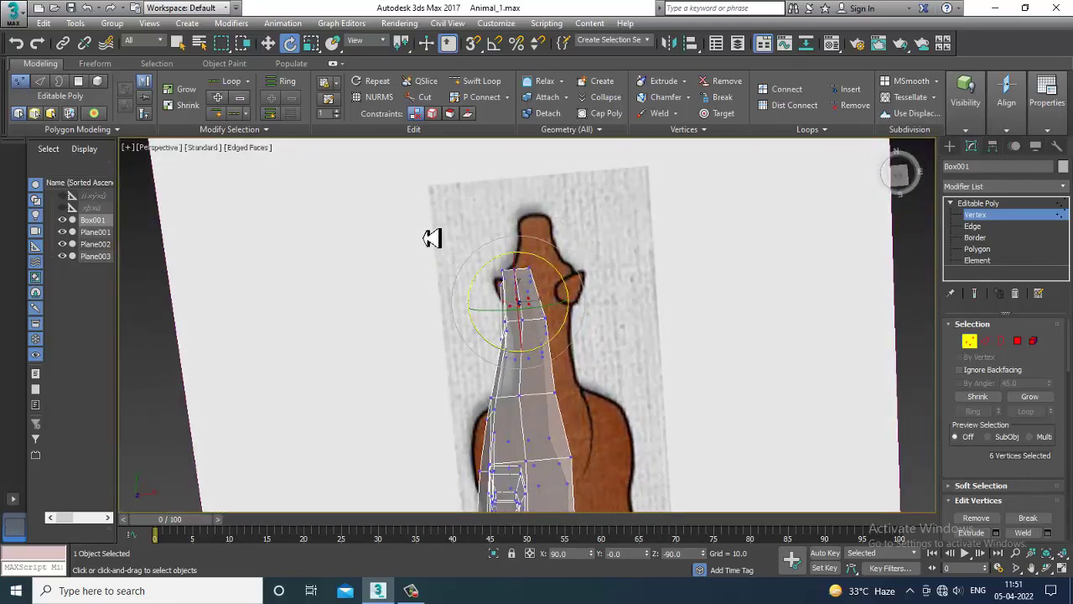
left_click_drag(589, 322, 585, 317)
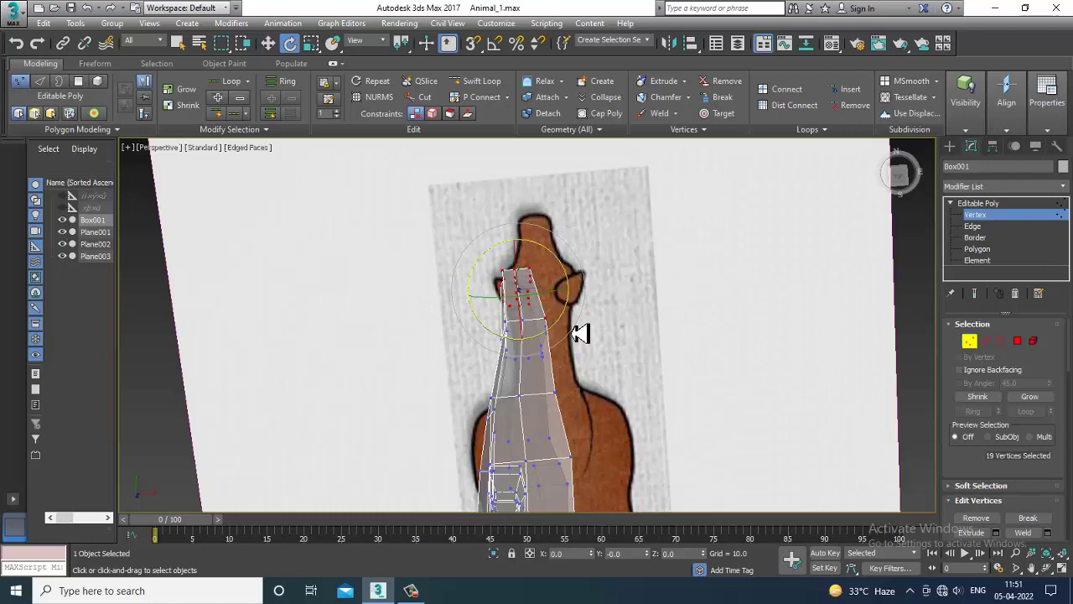
key("w")
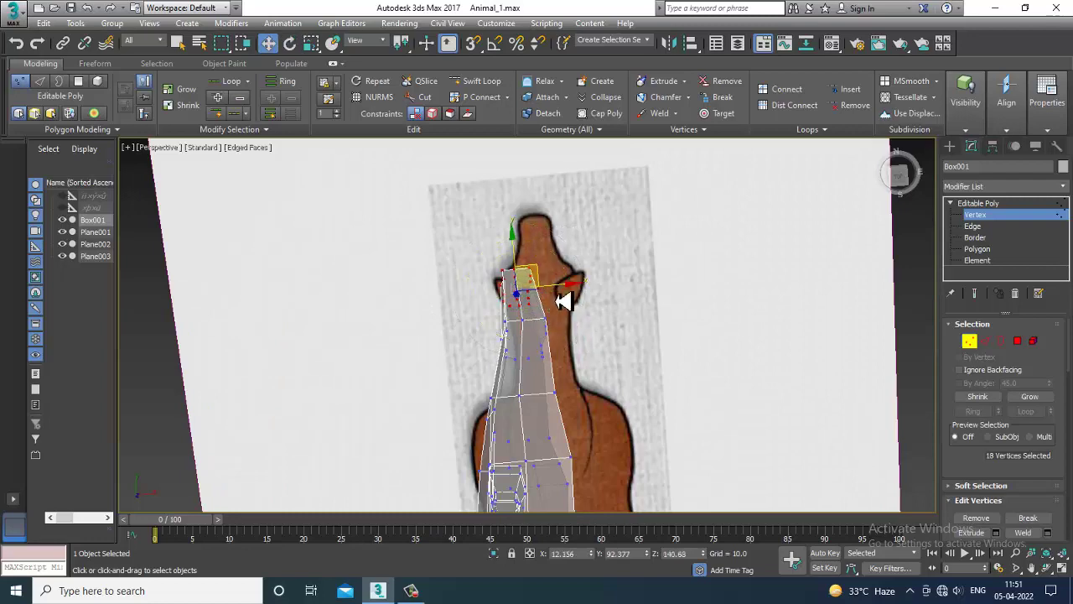
Delete the polygons closing the muzzle tip's inner side along the body centreline
middle_click_drag(696, 377, 619, 344, "alt")
left_click(1017, 341)
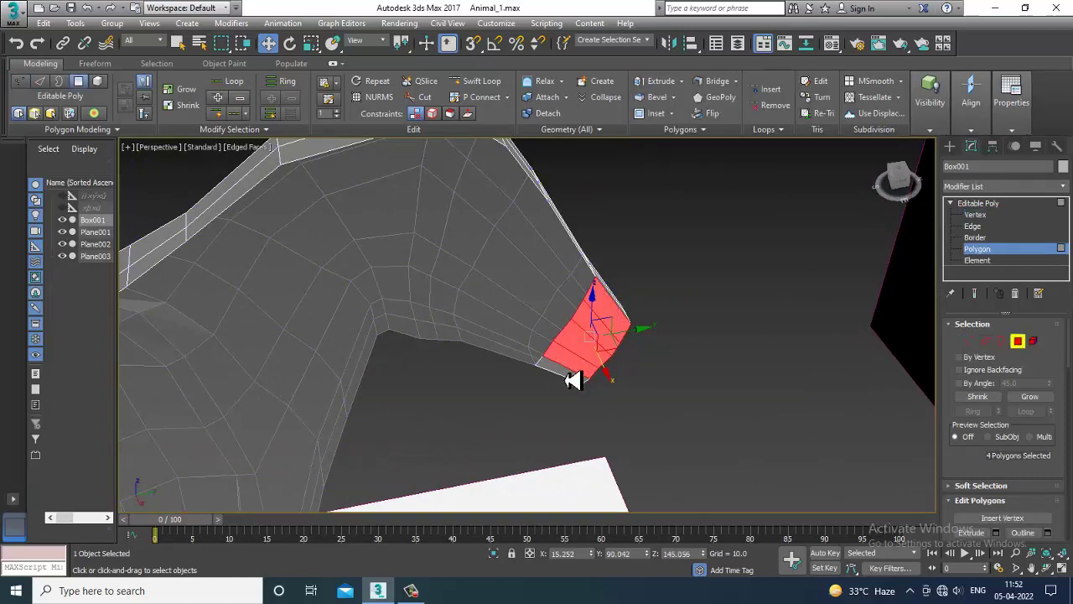
middle_click_drag(723, 401, 652, 372, "alt")
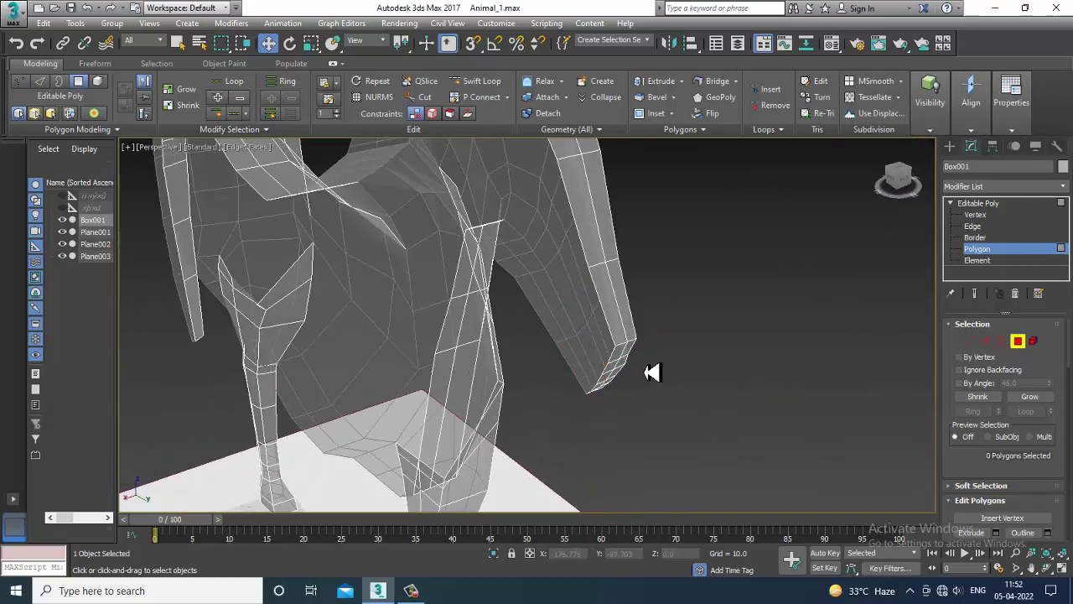
Examine the half-body horse model against the side reference image and from several angles in perspective
key("alt+w")
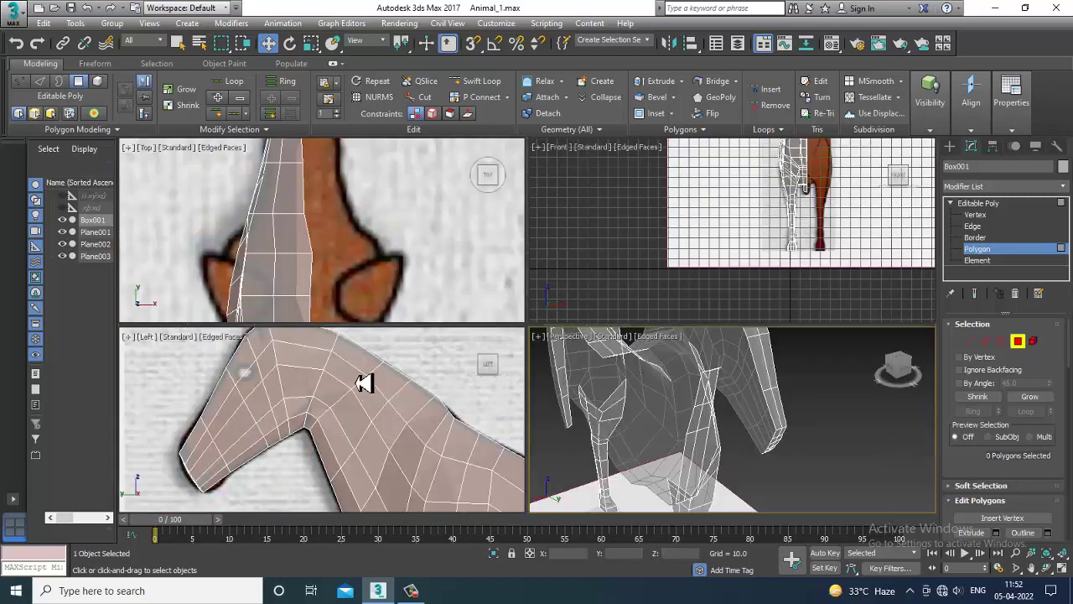
key("alt+w")
scroll(326, 378, "down", 5)
scroll(414, 372, "up", 4)
scroll(511, 256, "down", 4)
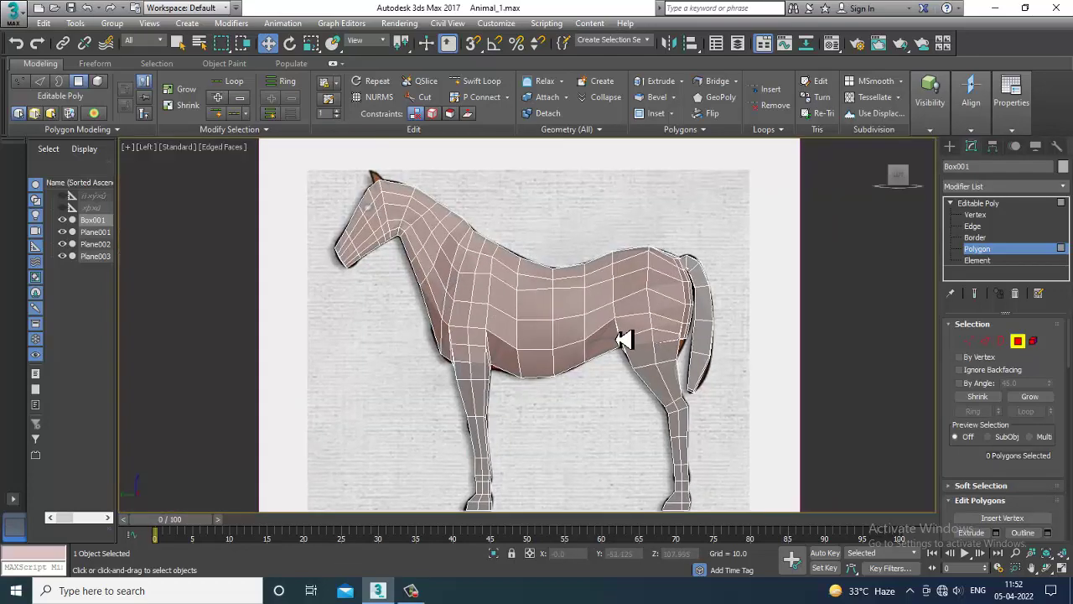
key("alt+w")
key("alt+w")
scroll(749, 391, "down", 5)
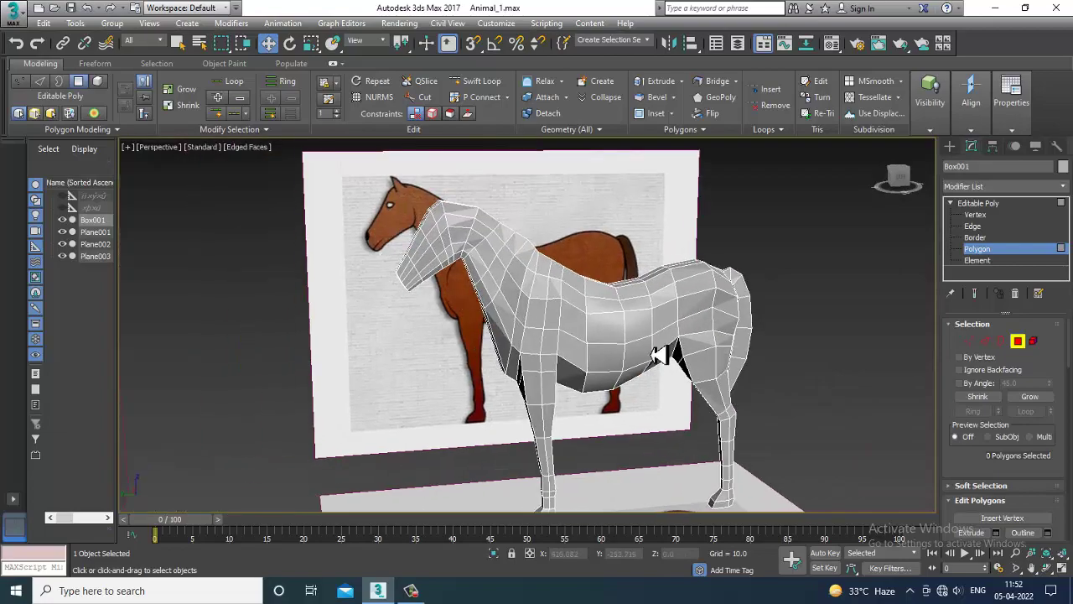
scroll(660, 356, "up", 8)
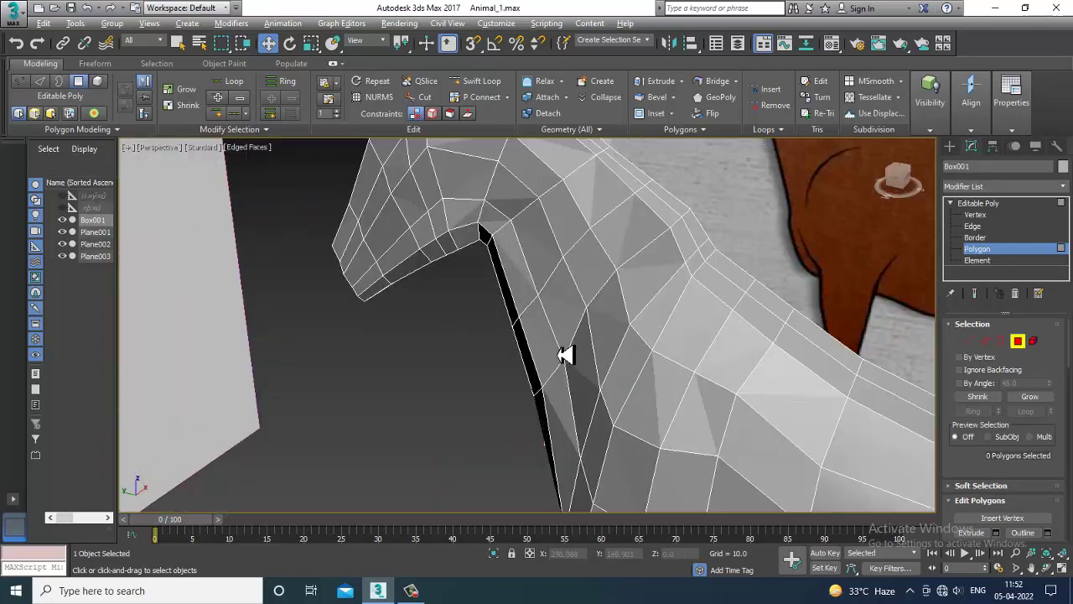
middle_click_drag(566, 355, 617, 348, "alt")
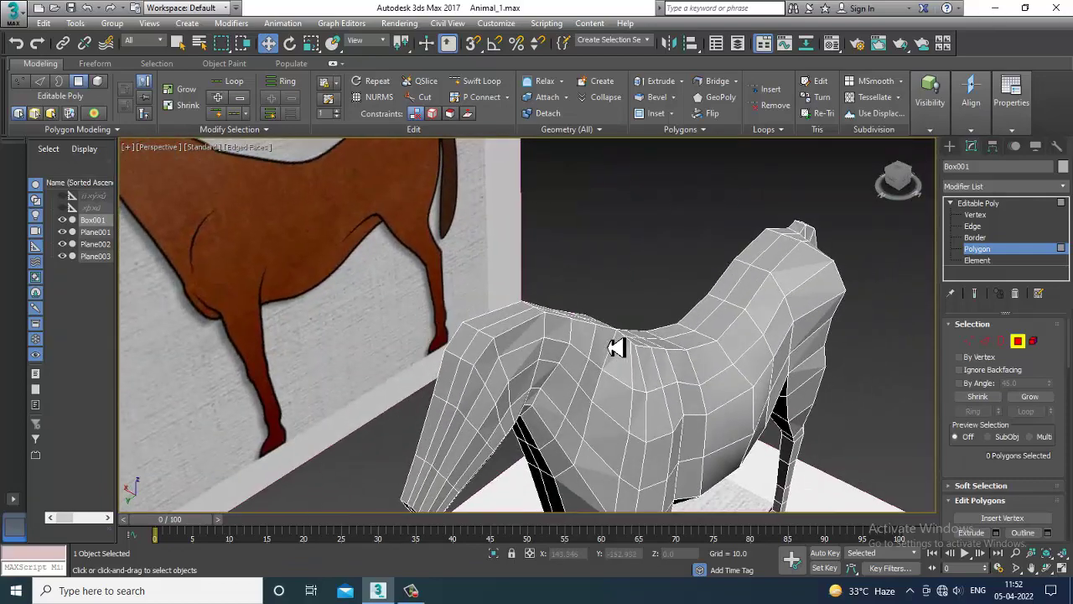
Examine the half-body mesh's head, neck and shoulder against the front reference image in see-through display, and check the head in perspective
key("alt+w")
scroll(619, 323, "up", 5)
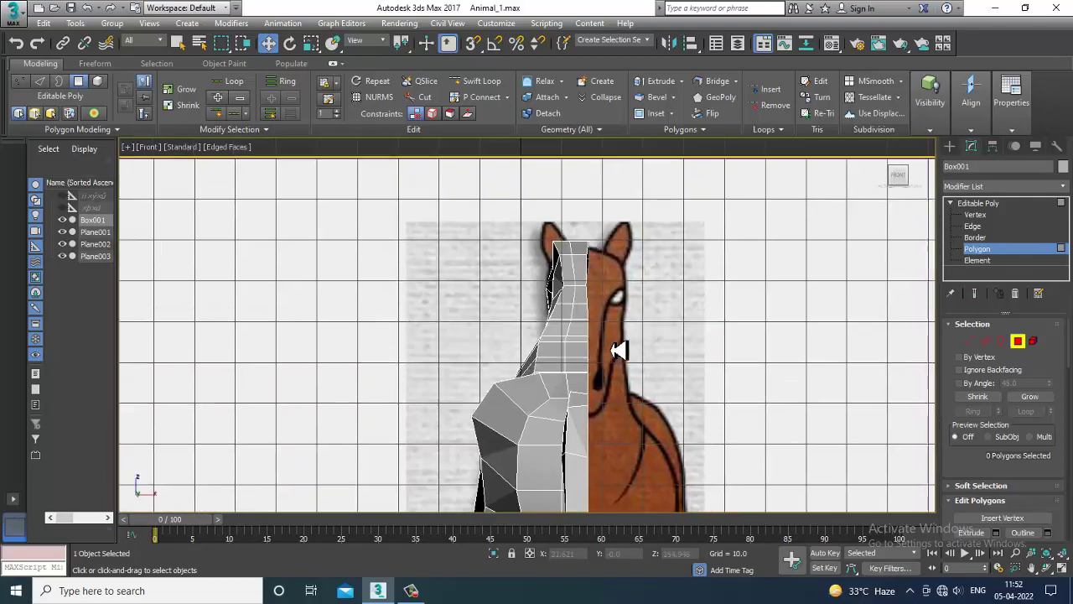
scroll(600, 329, "up", 4)
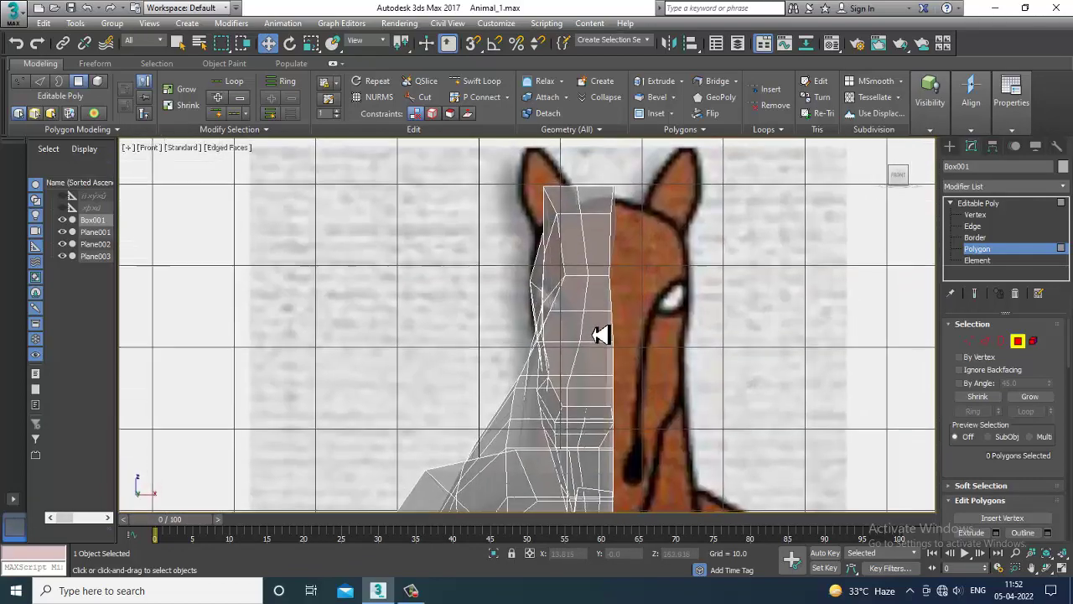
scroll(628, 352, "down", 3)
scroll(631, 369, "up", 4)
middle_click_drag(627, 377, 652, 257)
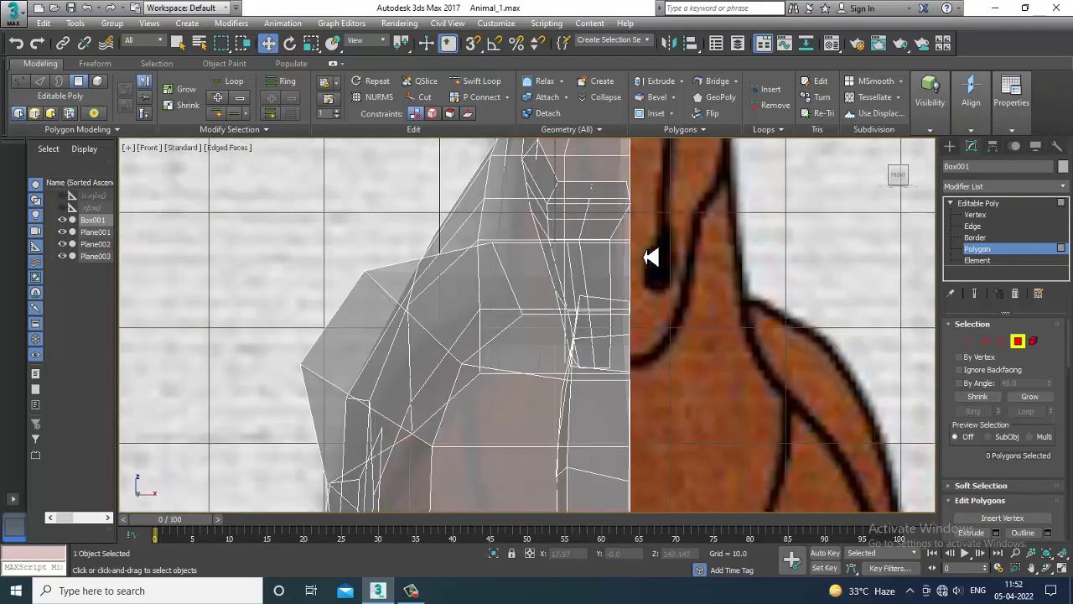
key("alt+w")
middle_click(771, 455)
key("alt+w")
middle_click_drag(718, 411, 618, 358, "alt")
scroll(618, 358, "up", 6)
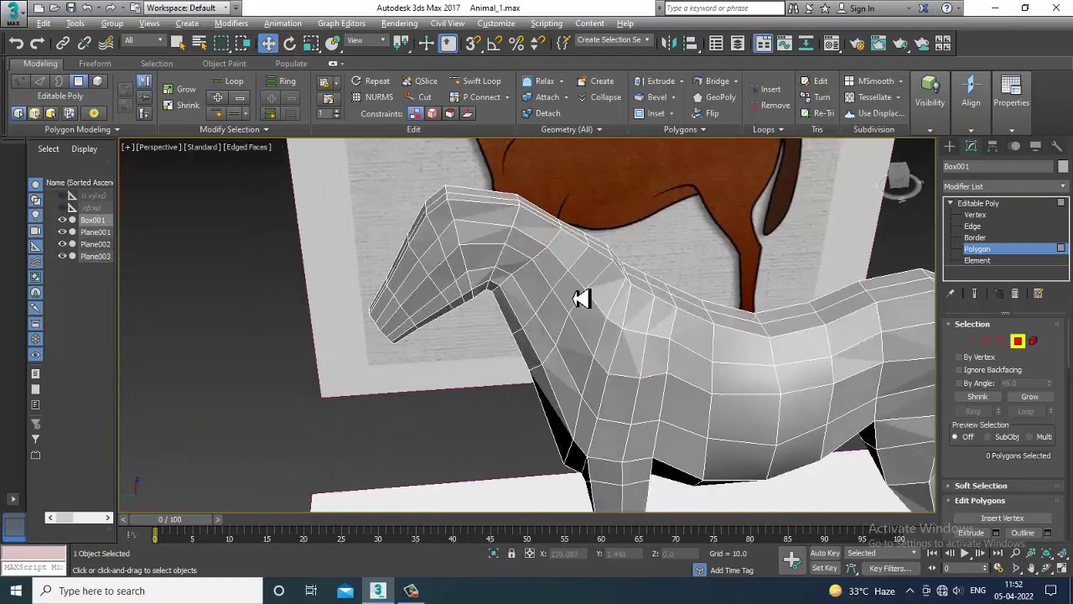
Select four vertices along the upper side of the head, from cheek to muzzle, and shift them sideways away from the centreline
key("1")
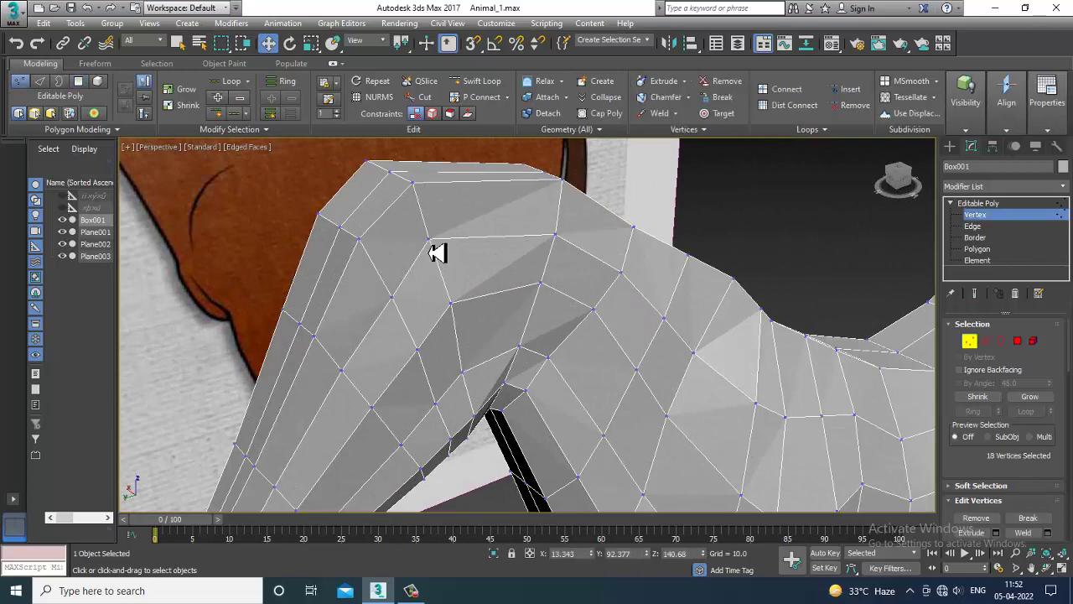
left_click(392, 297, "ctrl")
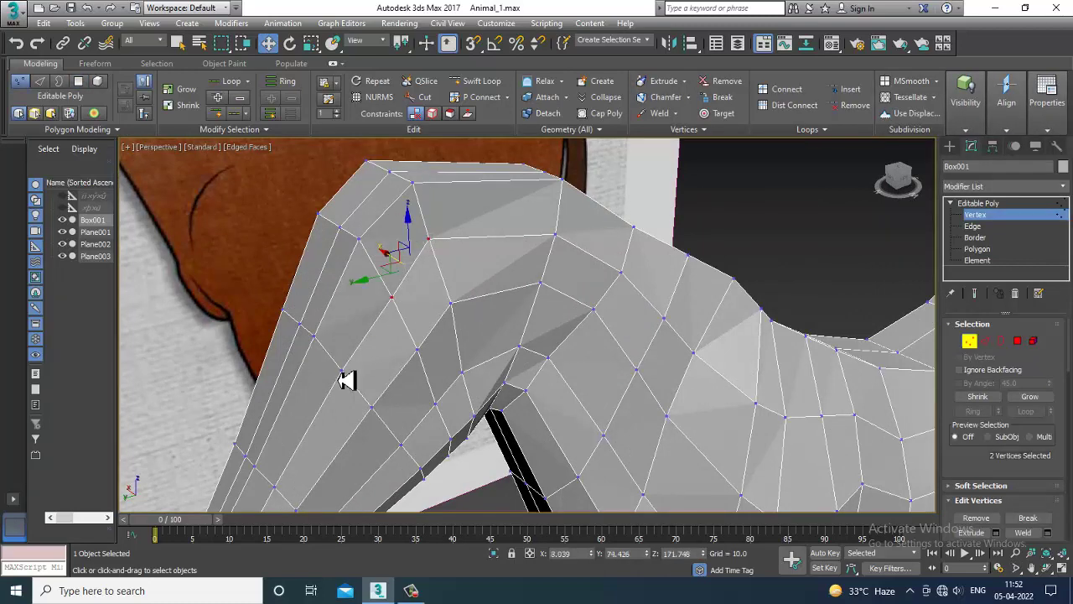
left_click(340, 369, "ctrl")
scroll(342, 371, "down", 3)
middle_click_drag(369, 374, 435, 336, "alt")
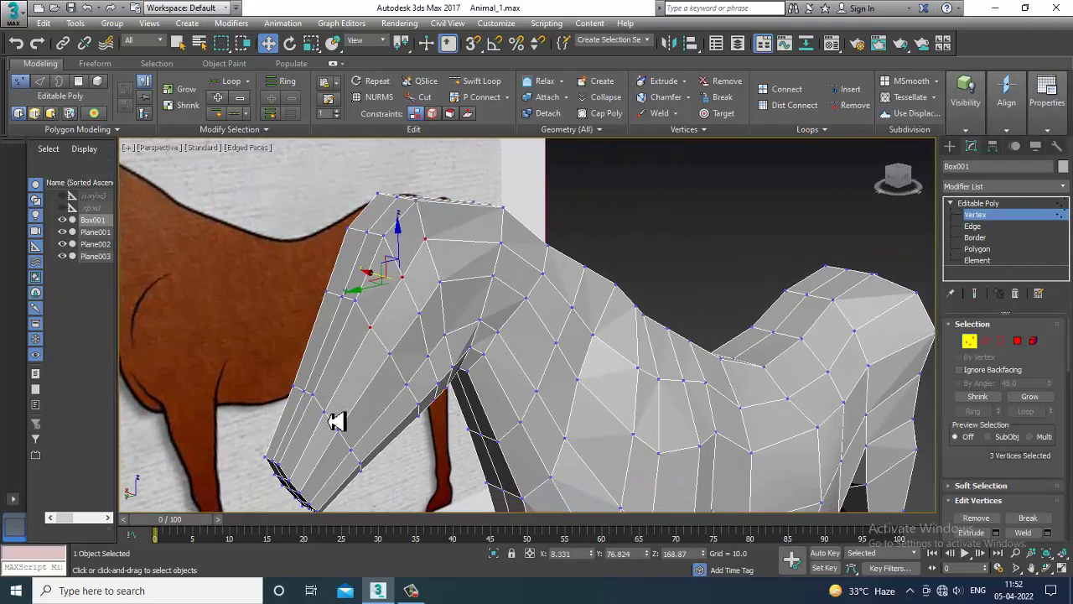
left_click(336, 421, "ctrl")
middle_click_drag(337, 421, 360, 333, "alt")
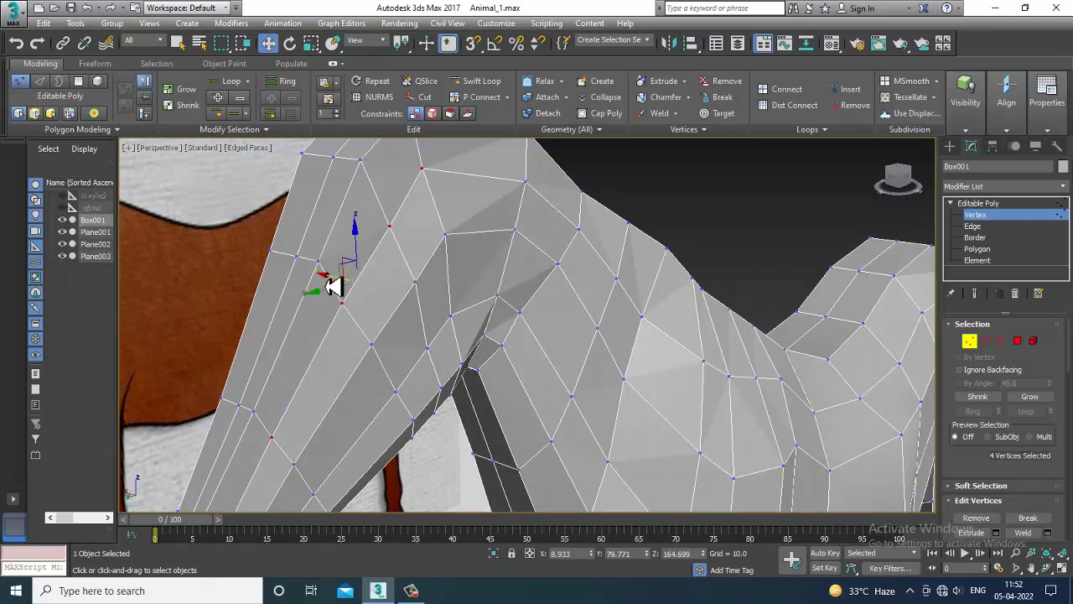
middle_click_drag(510, 295, 519, 251, "alt")
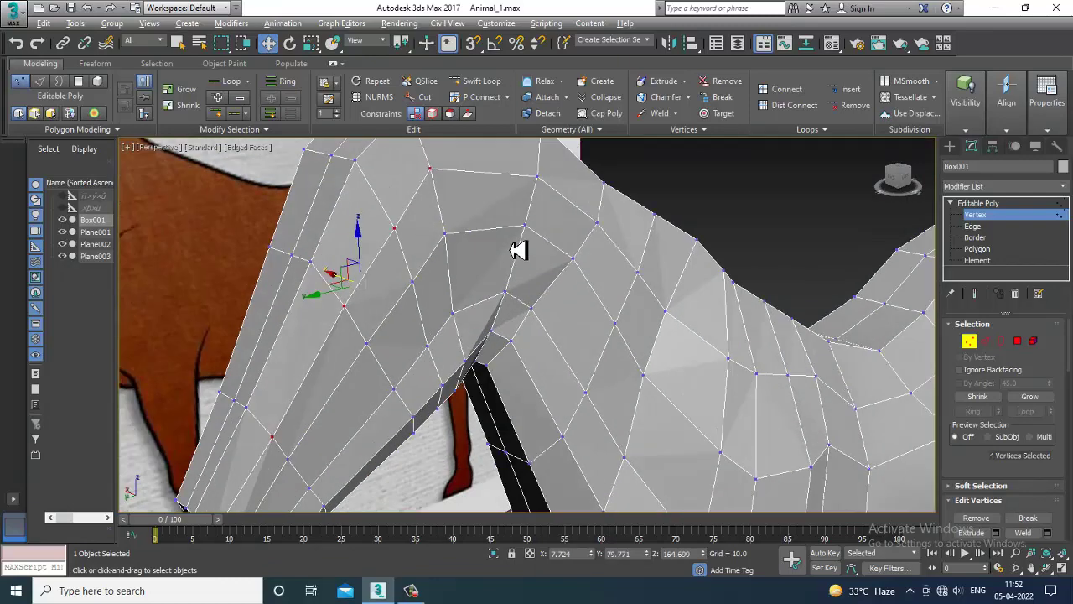
Select the four vertices of the middle row along the cheek and muzzle and shift them about 0.6 units outward along X
left_click(447, 236)
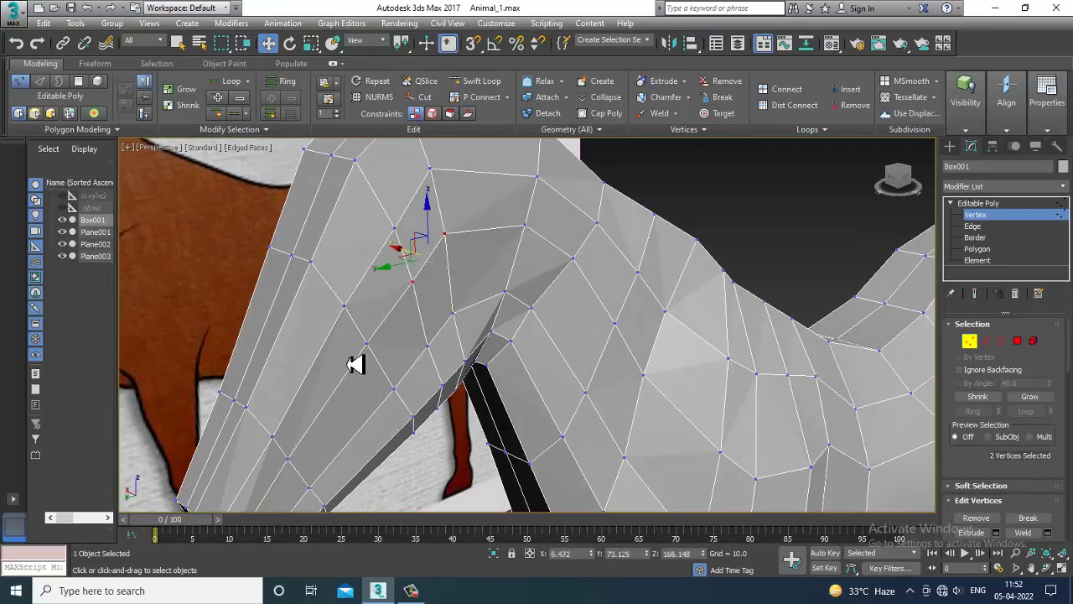
left_click(369, 345, "ctrl")
middle_click_drag(387, 333, 430, 255)
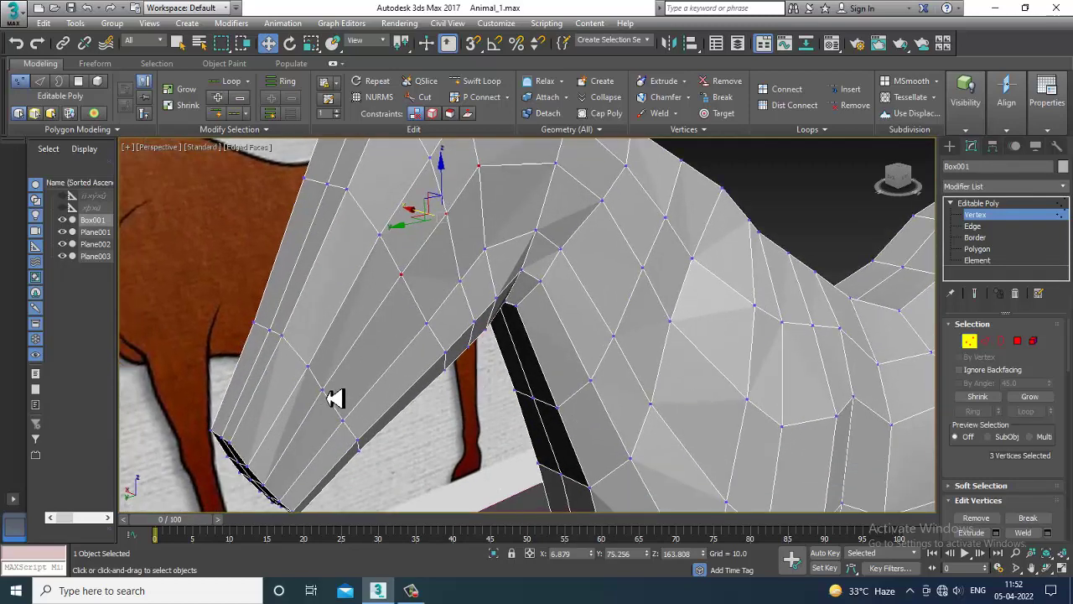
left_click(326, 394, "ctrl")
left_click_drag(391, 264, 396, 265)
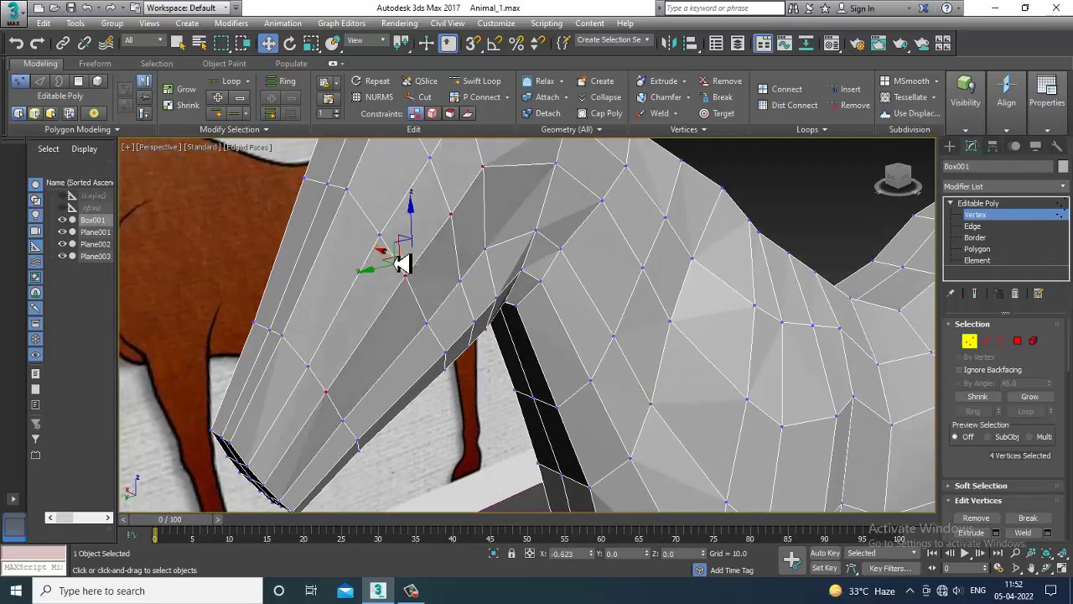
Select the five vertices of the lower jaw row, including the one at the muzzle tip, and shift them outward along X
left_click(486, 252)
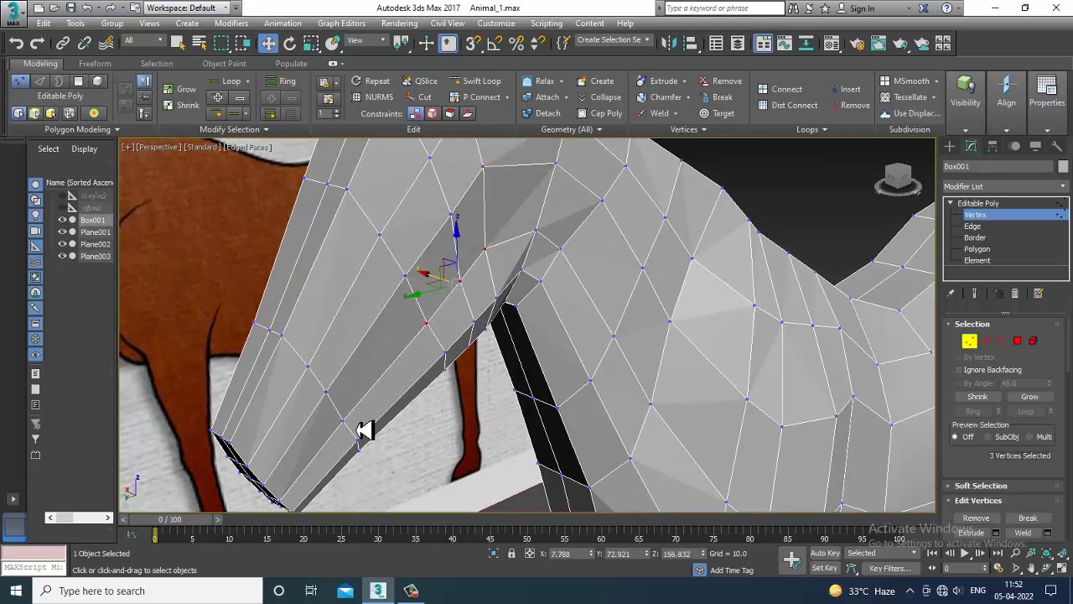
left_click(354, 430, "ctrl")
left_click(286, 509, "ctrl")
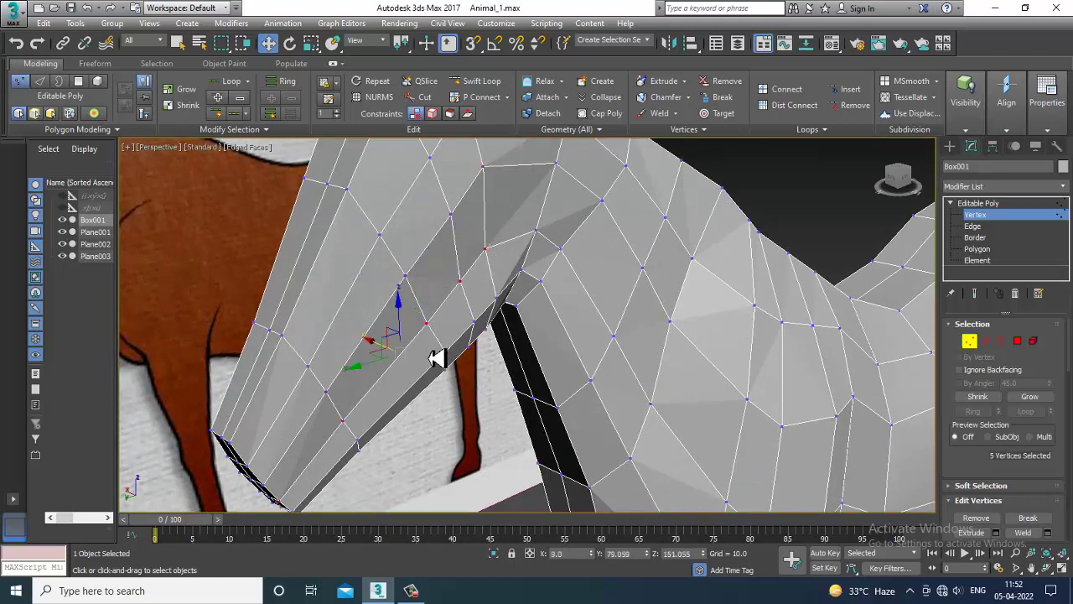
left_click_drag(391, 353, 394, 356)
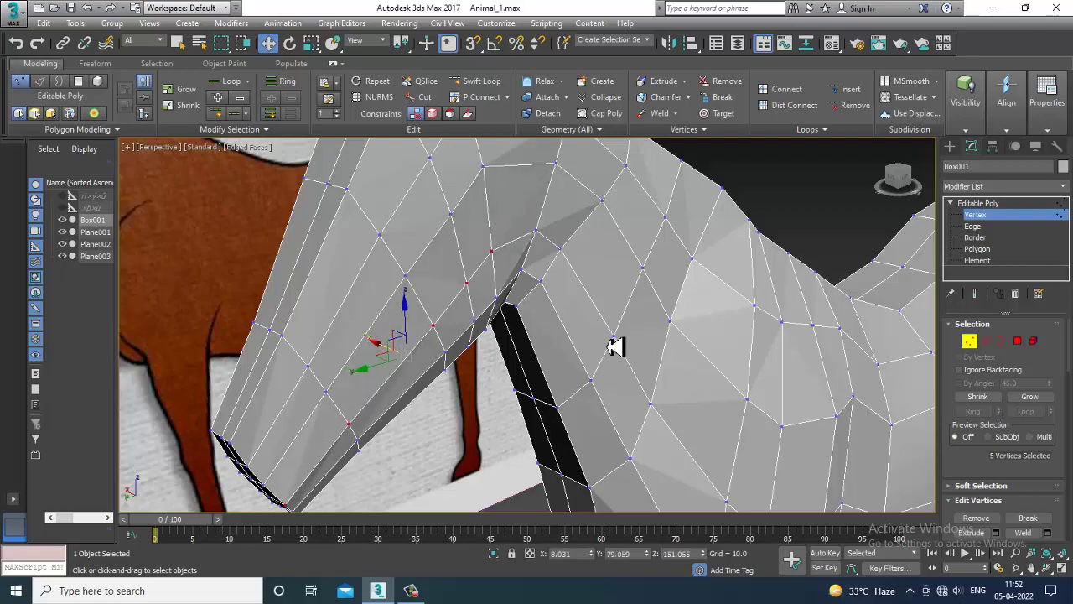
Move the outer vertices on the front of the neck below the throat sideways toward the body centreline
middle_click_drag(616, 348, 590, 353, "alt")
scroll(616, 362, "up", 2)
left_click(572, 332)
left_click(612, 307)
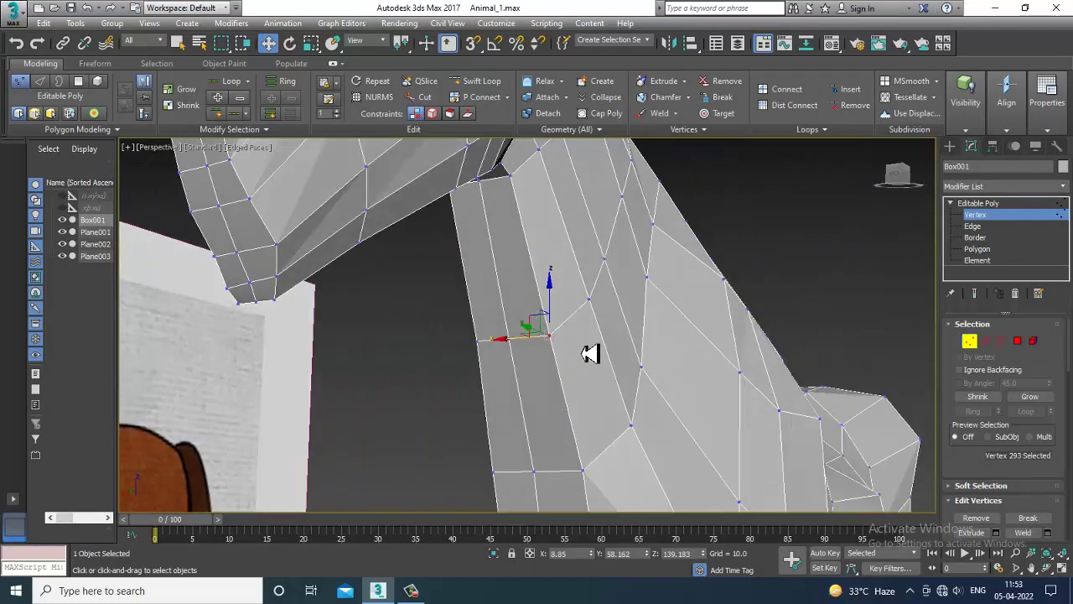
middle_click_drag(502, 347, 607, 386, "alt")
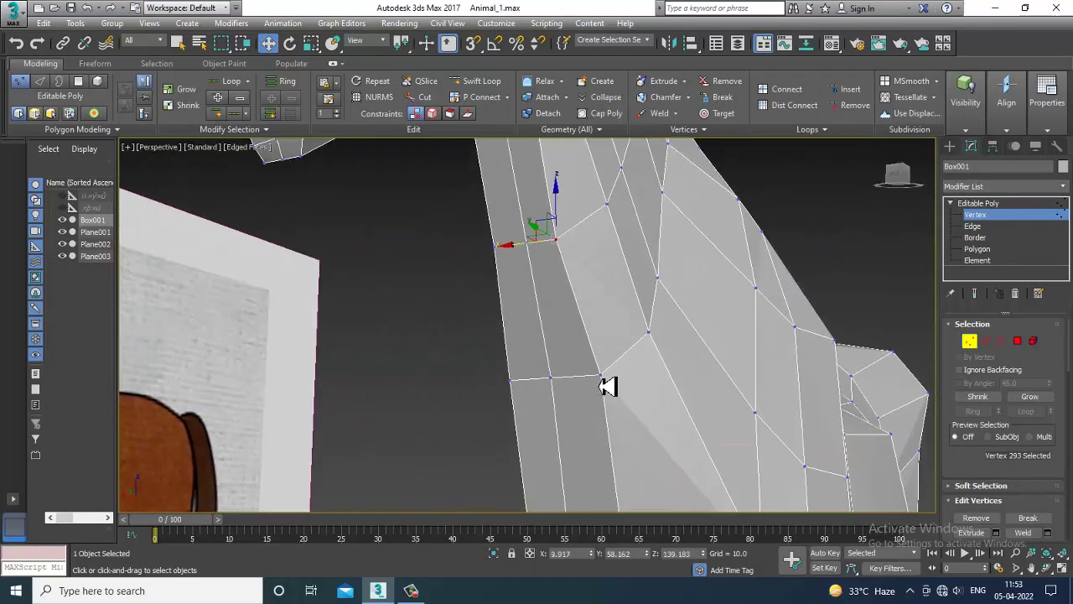
left_click_drag(582, 388, 555, 387)
Adjust individual vertices on the front and side of the neck sideways to round out its surface
middle_click_drag(707, 449, 669, 329, "alt")
left_click(639, 350)
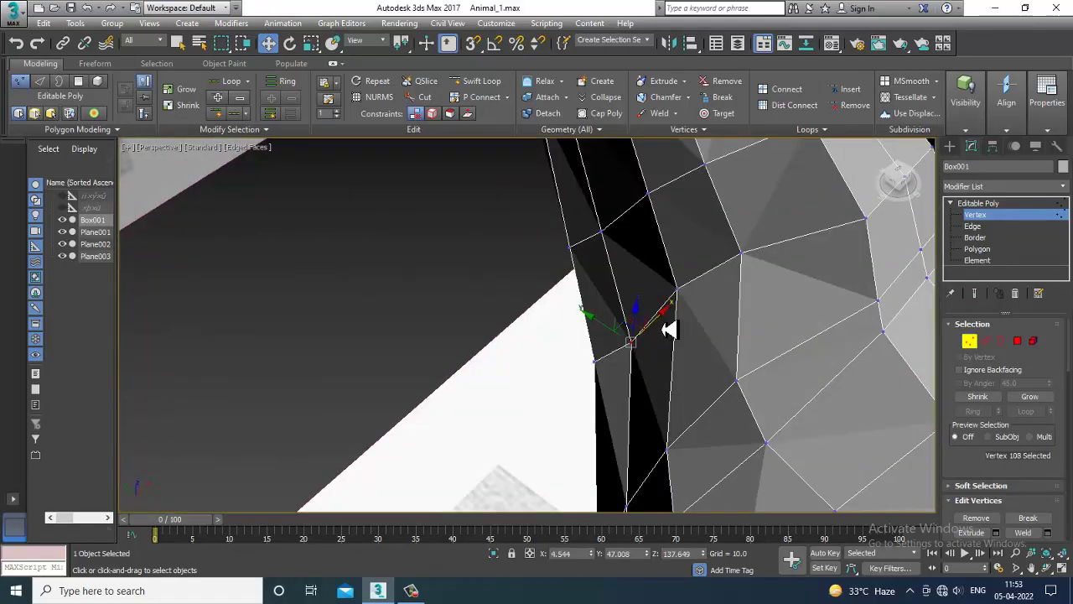
left_click_drag(649, 329, 644, 331)
middle_click_drag(650, 333, 697, 372, "alt")
left_click(601, 353)
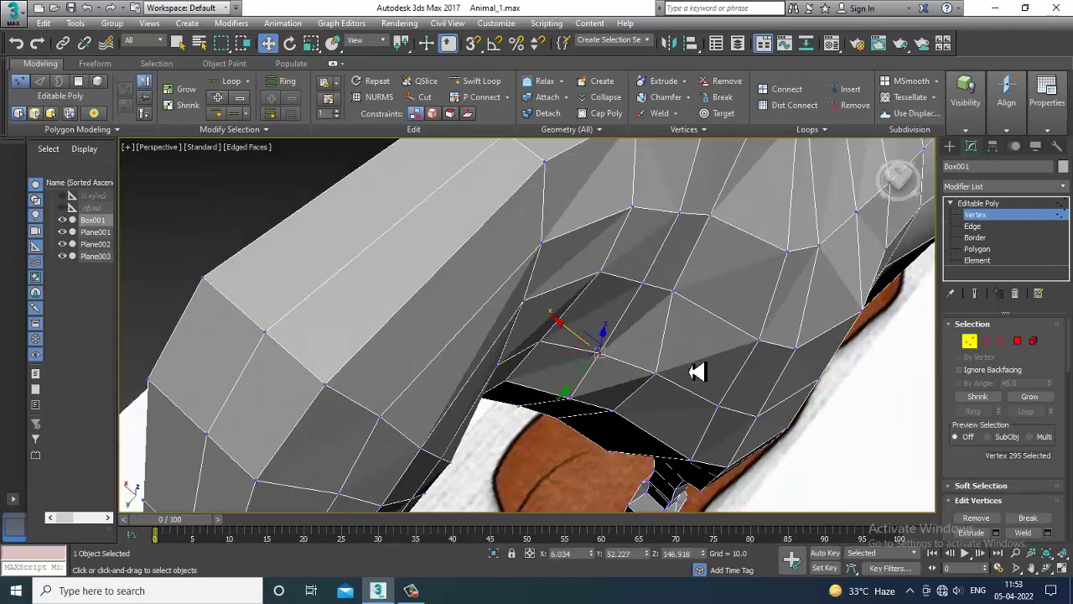
middle_click_drag(588, 343, 658, 291, "alt")
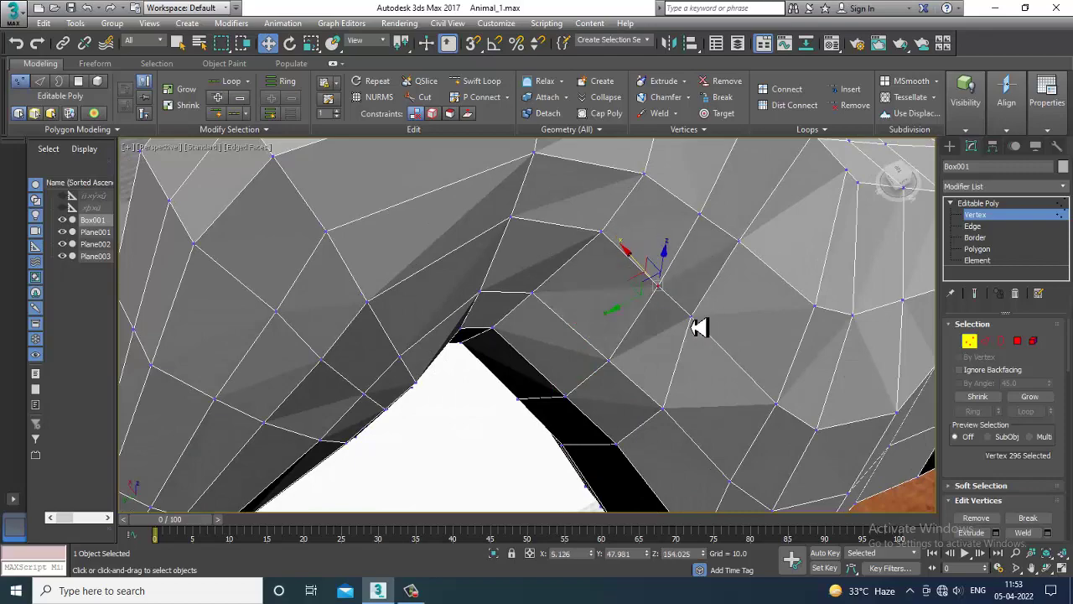
Adjust the vertices beside the neck's crest sideways, moving the close pair near the withers along X toward the centreline
middle_click_drag(688, 308, 679, 348, "alt")
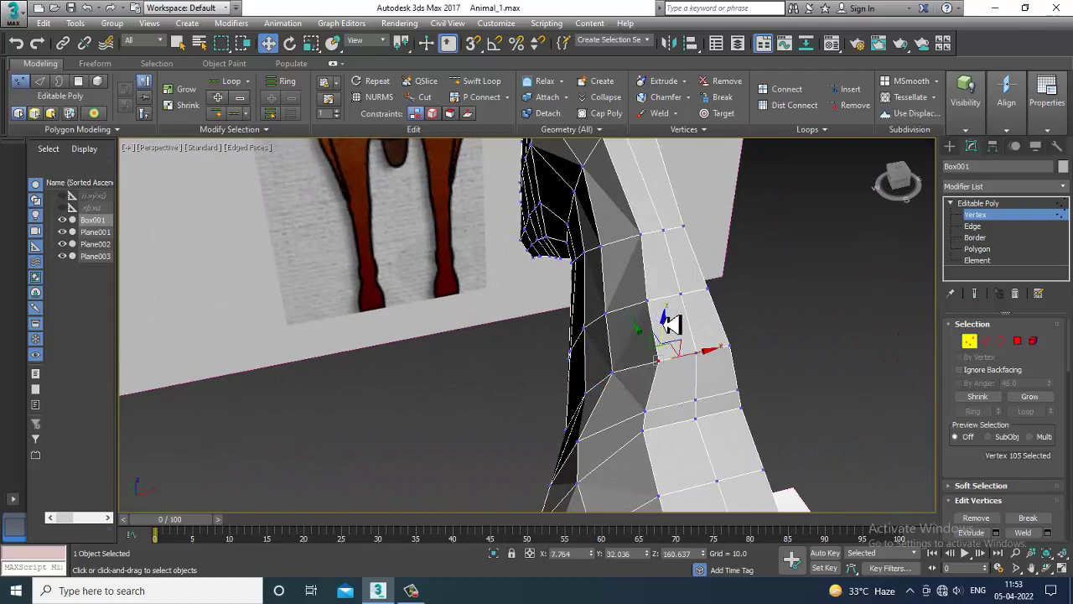
middle_click_drag(696, 303, 621, 300, "alt")
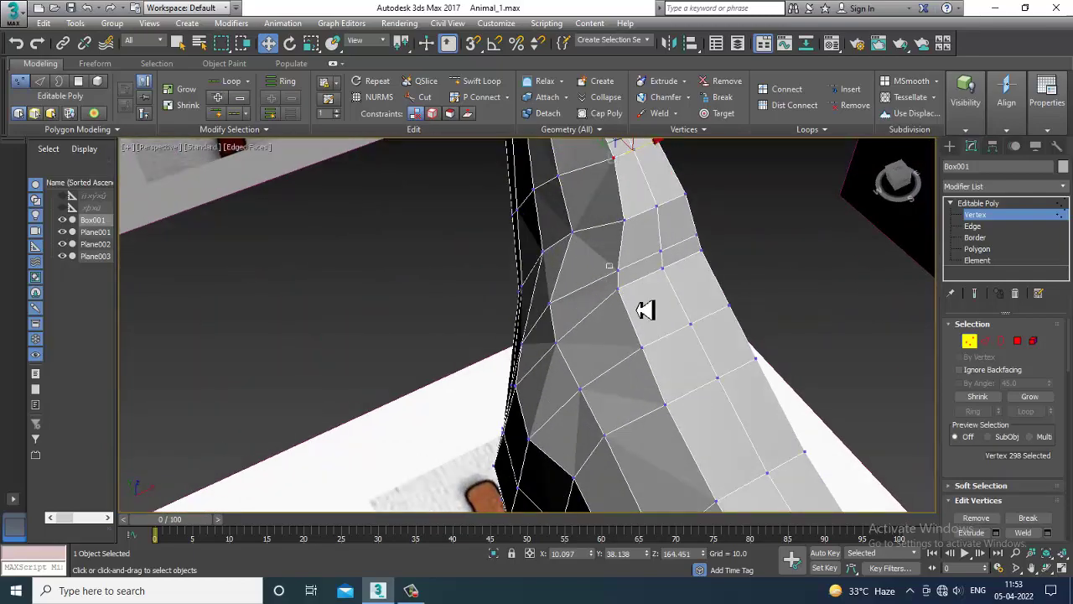
left_click_drag(606, 263, 645, 310)
middle_click_drag(645, 311, 655, 287, "alt")
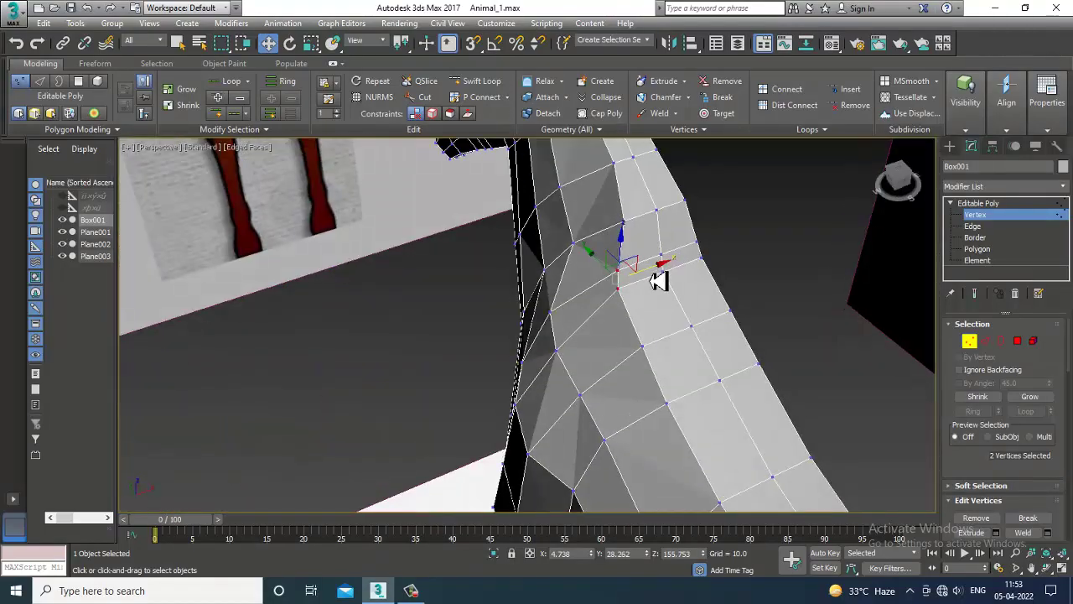
Preview the horse with NURMS smoothing in perspective and the four-view layout, and turn the smoothing off again
right_click(664, 277)
left_click(614, 119)
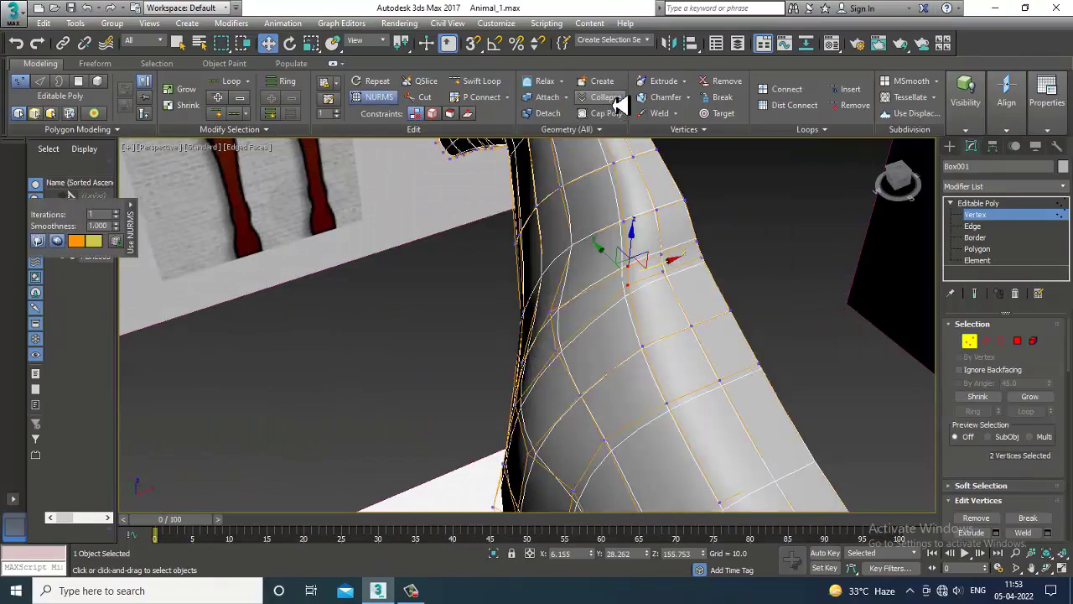
middle_click_drag(671, 235, 701, 323, "alt")
key("alt+w")
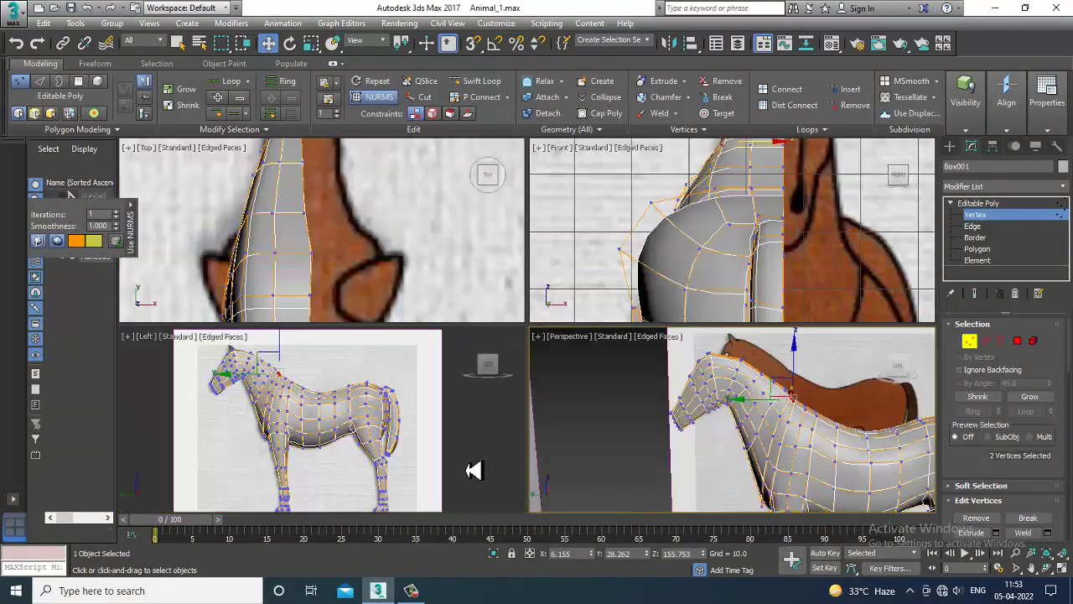
scroll(465, 412, "down", 2)
middle_click_drag(465, 412, 477, 413)
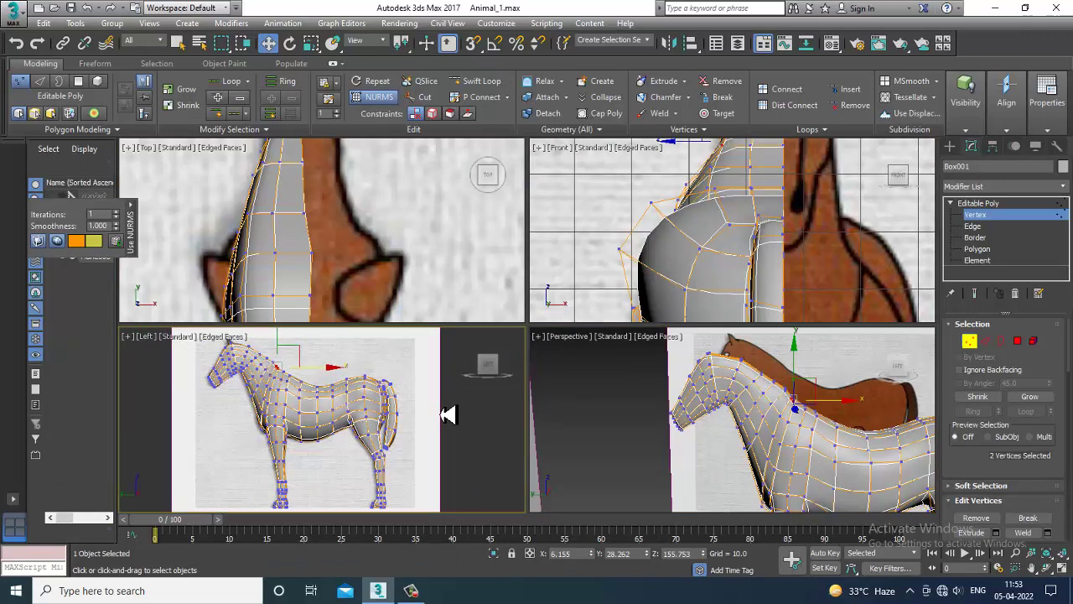
middle_click_drag(649, 451, 619, 451)
key("alt+w")
left_click(421, 596)
left_click(423, 595)
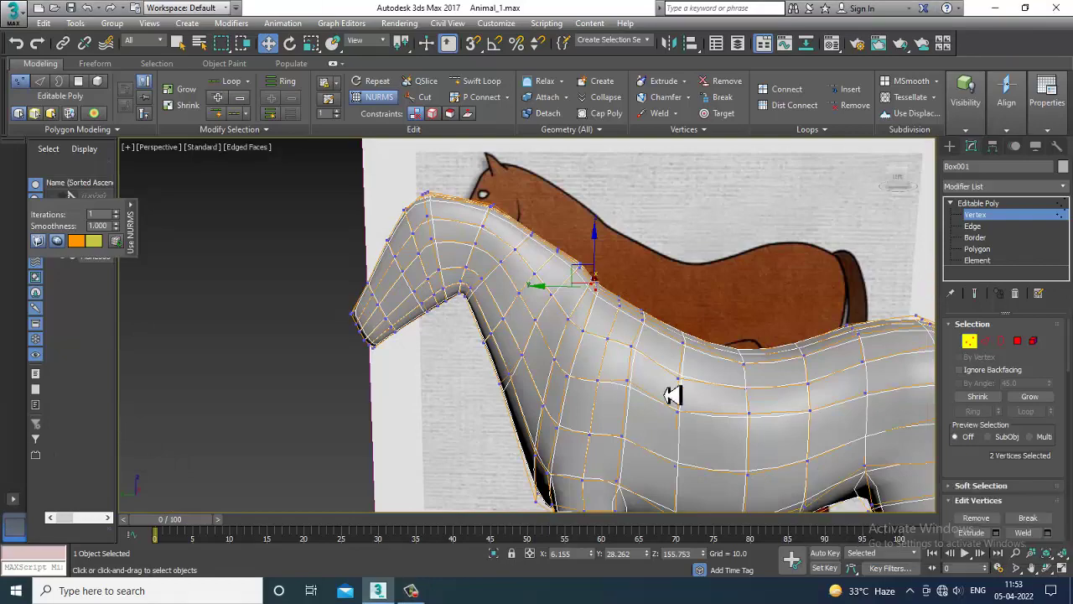
middle_click_drag(675, 395, 694, 375, "alt")
right_click(587, 367)
left_click(546, 180)
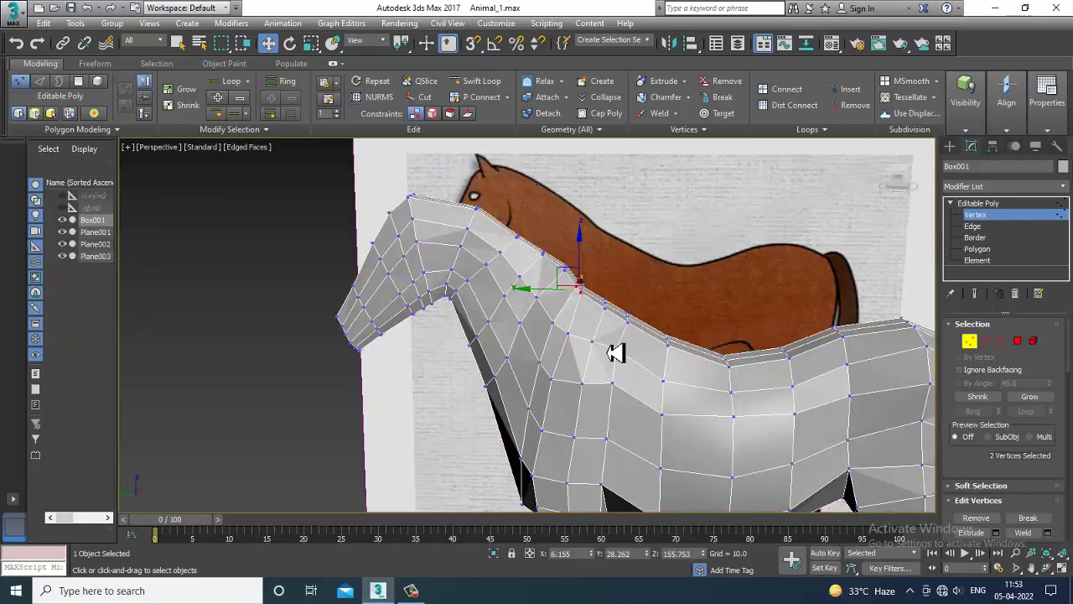
Select the half-body horse's open centreline edge loop and scale it flat along X to straighten it
middle_click_drag(613, 352, 579, 366, "alt")
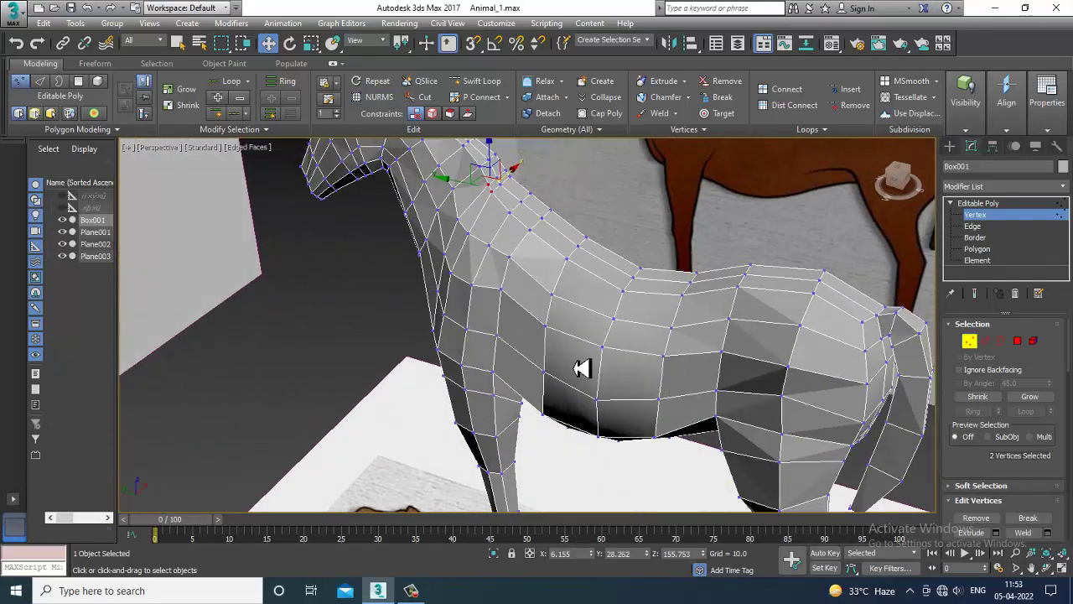
key("alt+w")
key("alt+w")
scroll(496, 220, "down", 6)
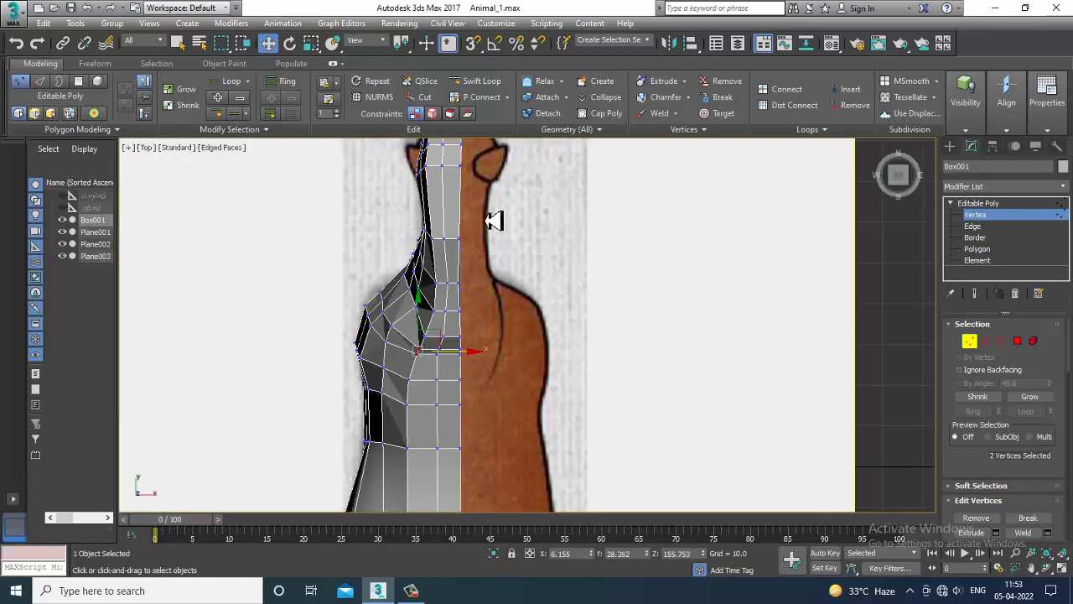
scroll(491, 319, "up", 3)
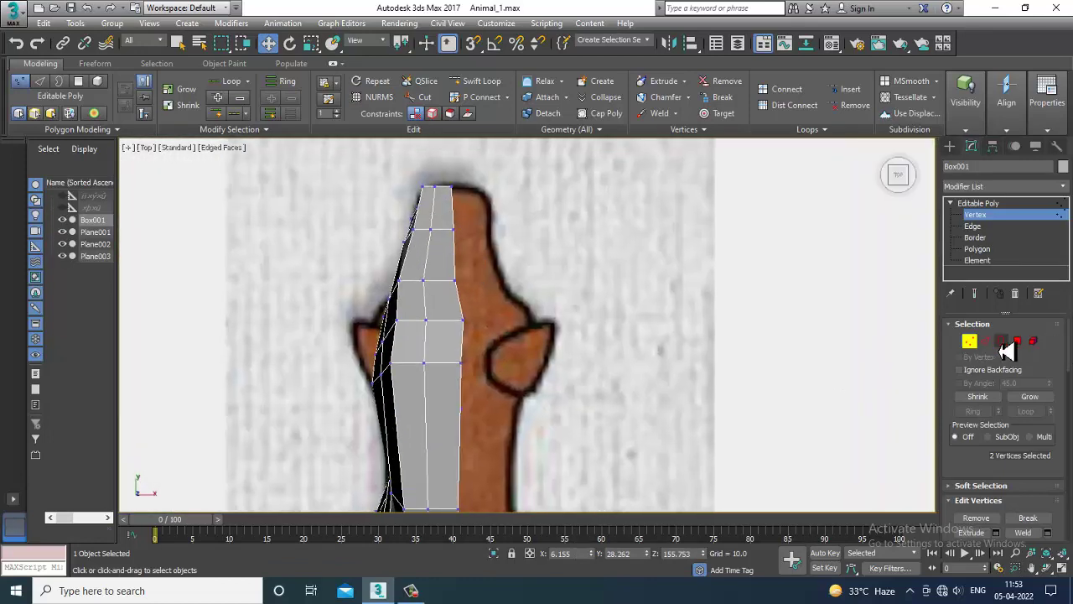
key("2")
double_click(455, 266)
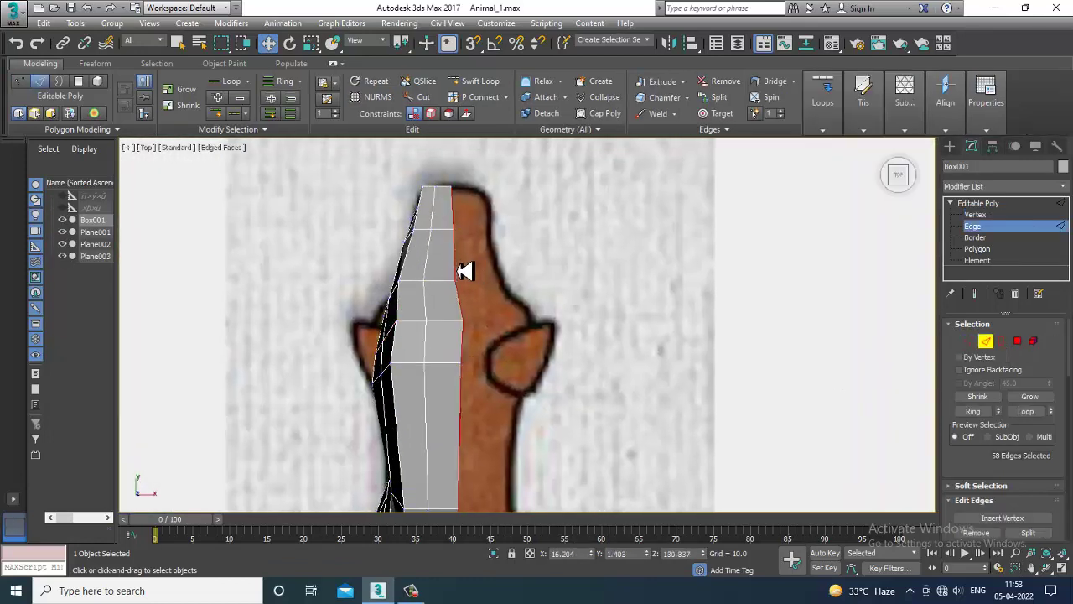
scroll(511, 306, "down", 4)
middle_click_drag(537, 330, 532, 223)
scroll(524, 306, "down", 5)
key("r")
middle_click_drag(555, 344, 549, 223)
middle_click_drag(548, 306, 543, 357)
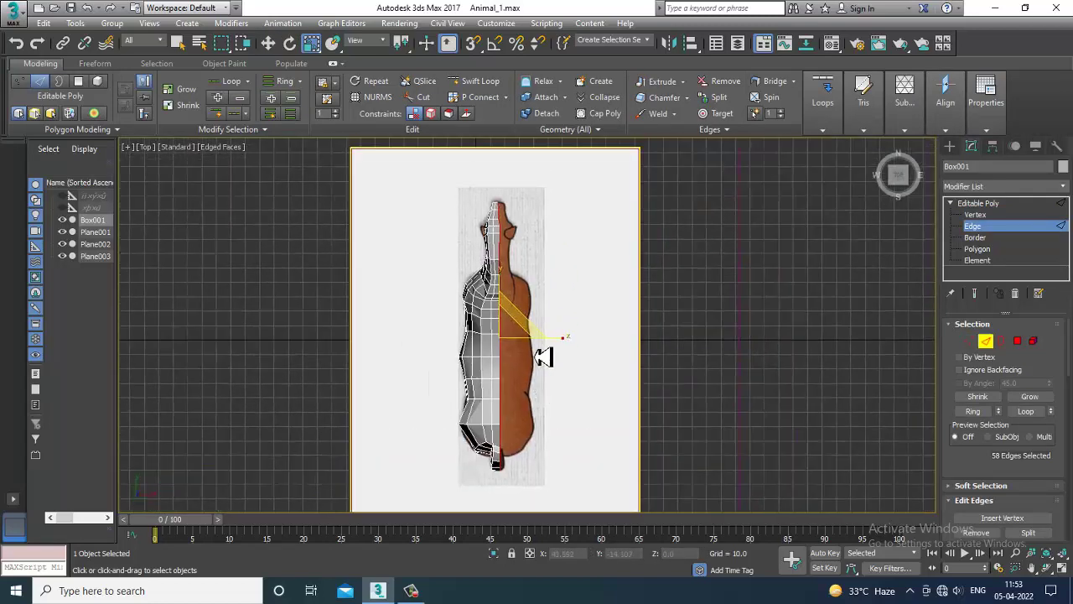
left_click_drag(82, 335, 1044, 328)
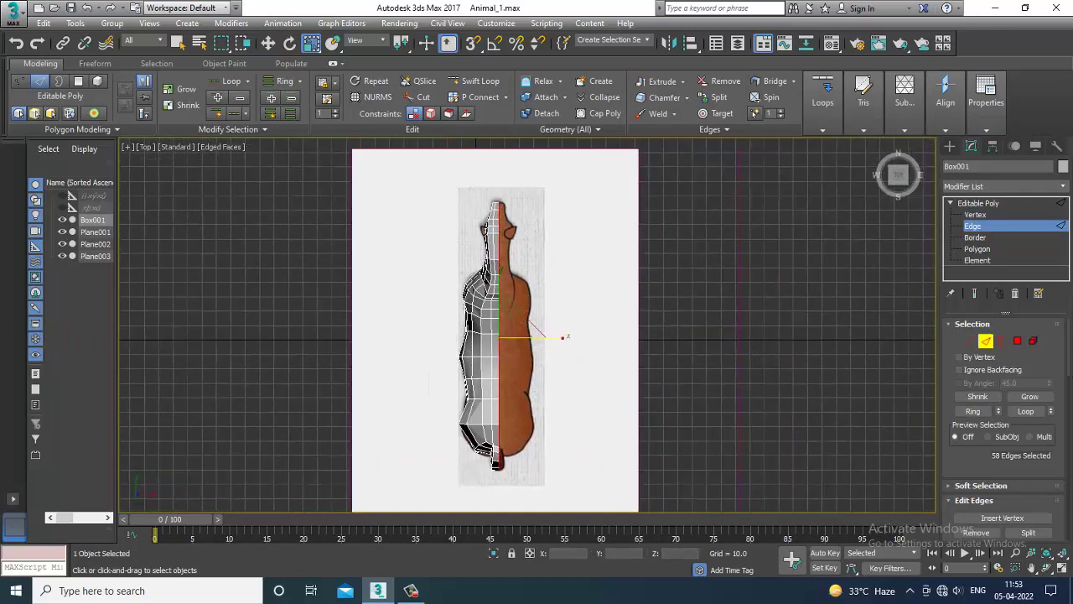
Move the straightened centreline edges along X to line up with the middle of the reference images
scroll(581, 368, "up", 4)
key("w")
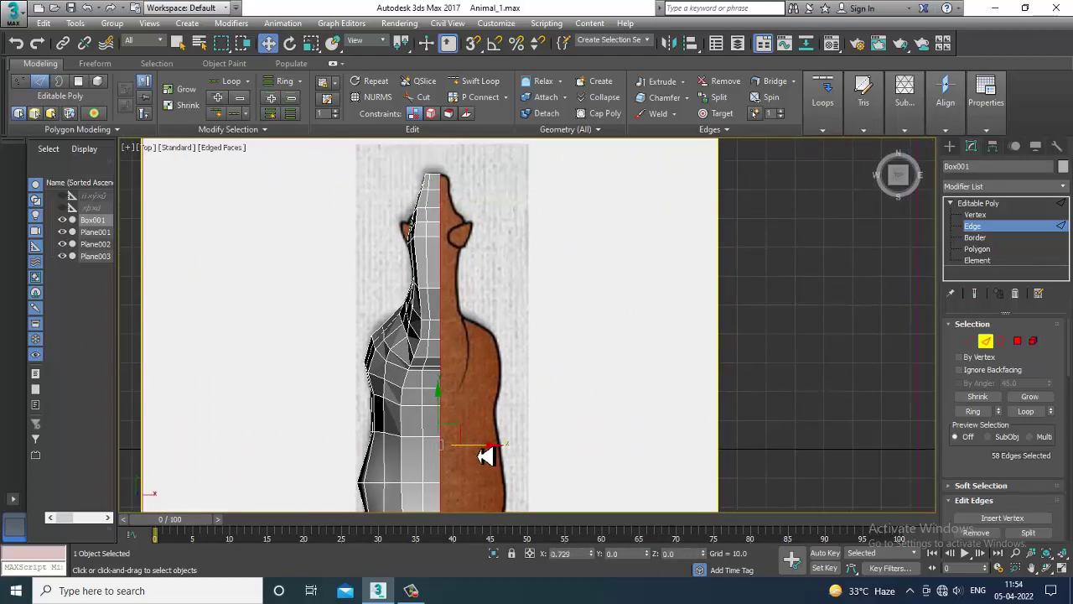
key("alt+w")
middle_click(771, 445)
key("alt+w")
mouse_move(637, 359)
middle_mouse_down("alt")
mouse_move(570, 349)
mouse_move(556, 332)
mouse_move(494, 328)
mouse_move(529, 324)
mouse_move(508, 307)
mouse_move(609, 296)
mouse_move(612, 357)
mouse_move(599, 319)
mouse_move(534, 352)
mouse_move(617, 401)
mouse_move(598, 347)
mouse_move(646, 368)
middle_mouse_up("alt")
scroll(613, 357, "up", 4)
Adjust the head's outer vertices below the ear with see-through display on, moving the side one along X toward the centreline
key("alt+w")
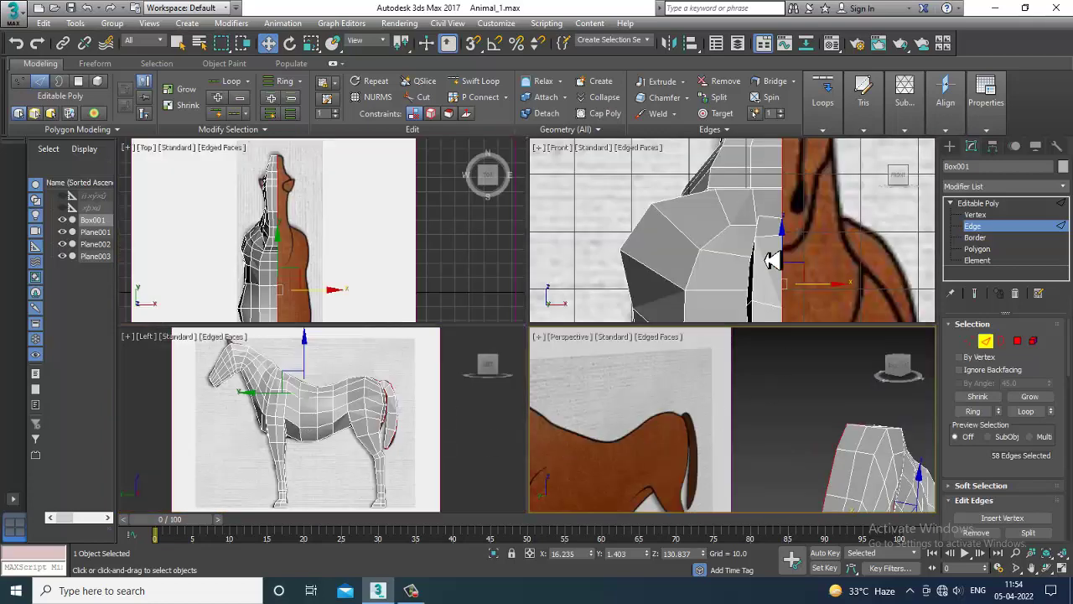
key("alt+w")
scroll(613, 450, "down", 3)
scroll(572, 335, "up", 1)
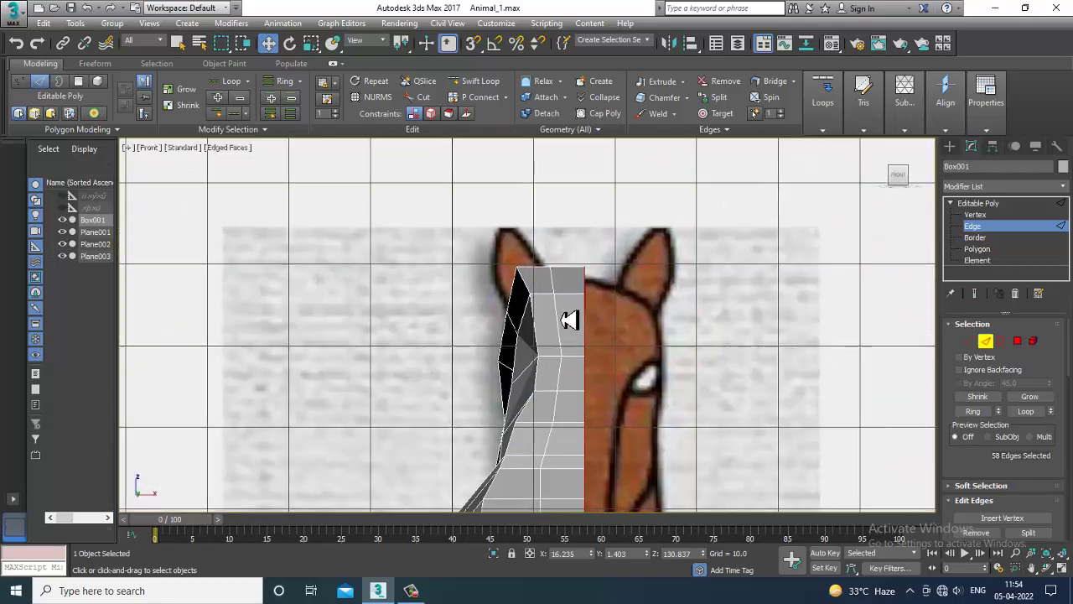
scroll(569, 320, "up", 2)
key("1")
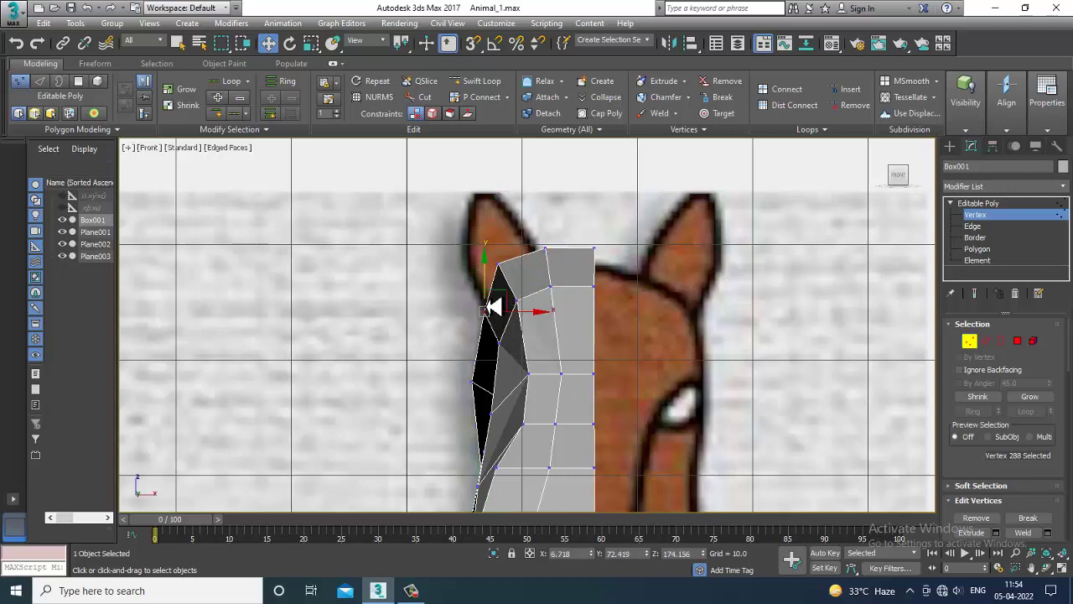
scroll(524, 344, "up", 3)
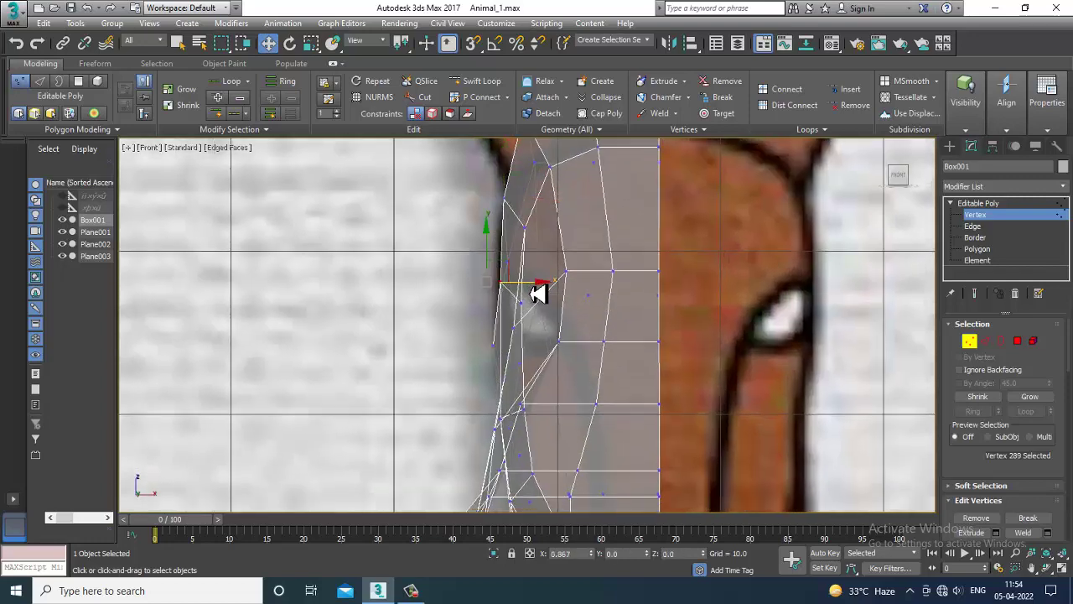
Move the vertices at the top of the head backward along the crown in the left view
key("alt+w")
key("alt+w")
middle_click_drag(713, 441, 728, 342)
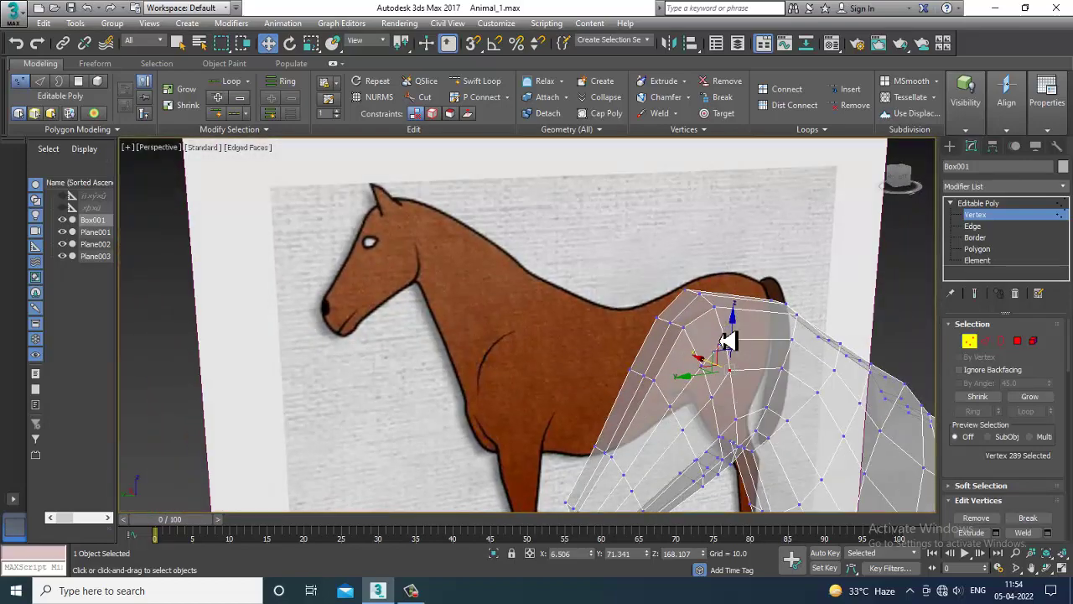
key("alt+w")
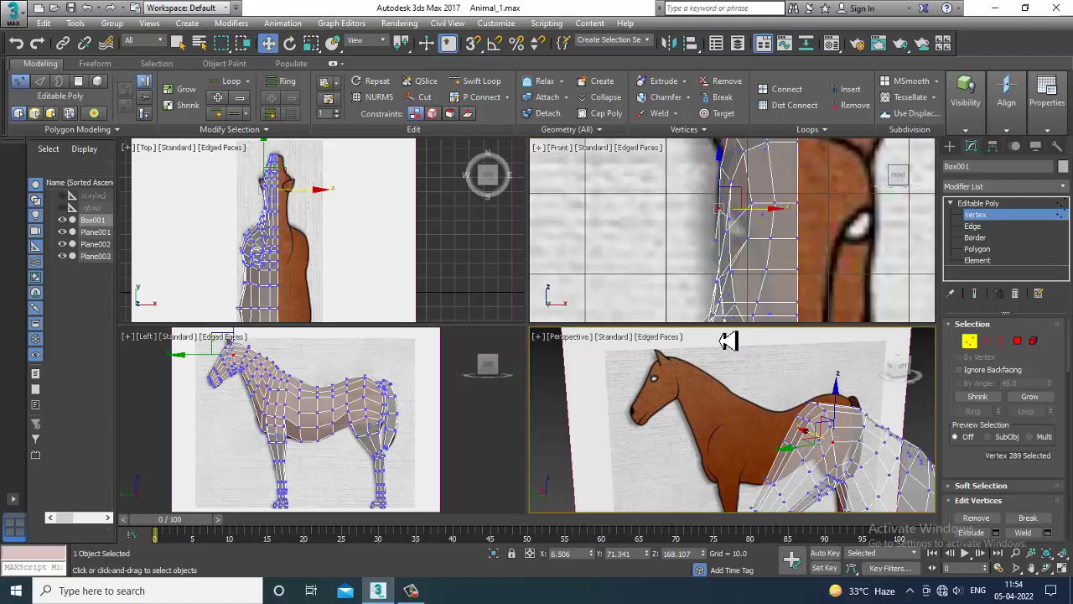
scroll(342, 412, "up", 2)
key("alt+w")
scroll(479, 324, "up", 6)
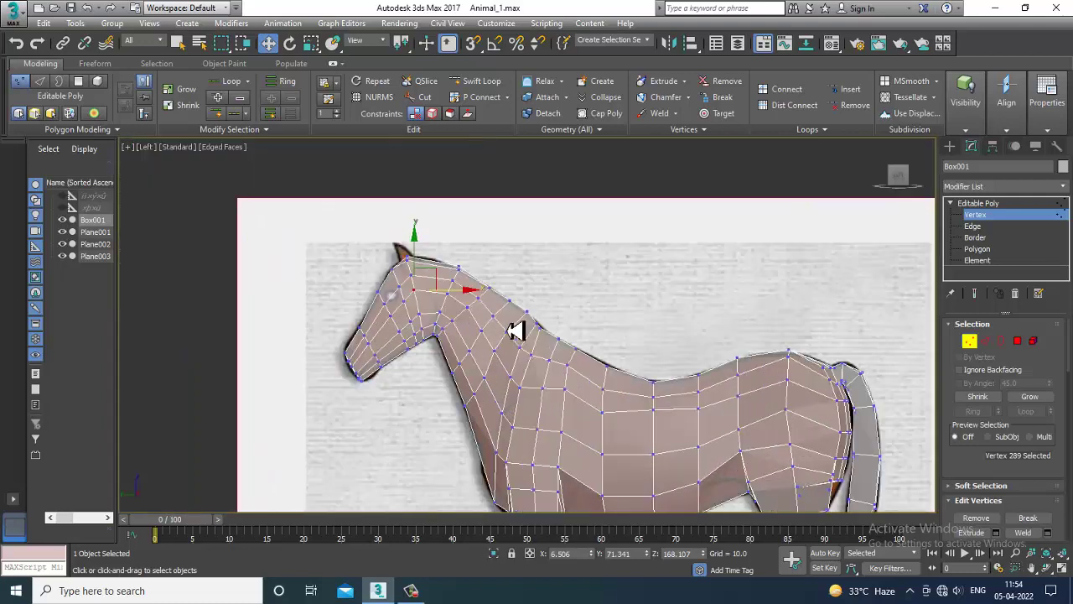
scroll(474, 300, "down", 4)
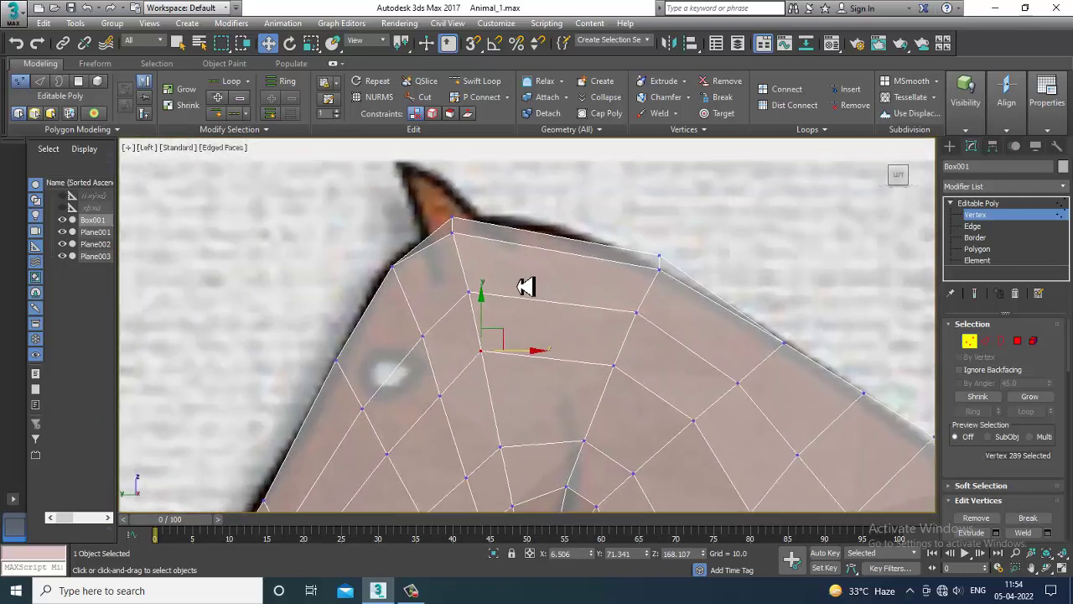
middle_click_drag(472, 270, 467, 222)
left_click_drag(485, 204, 525, 175)
Select the column of vertices running from below the ear down to the jaw and move it back toward the neck
left_click(476, 233)
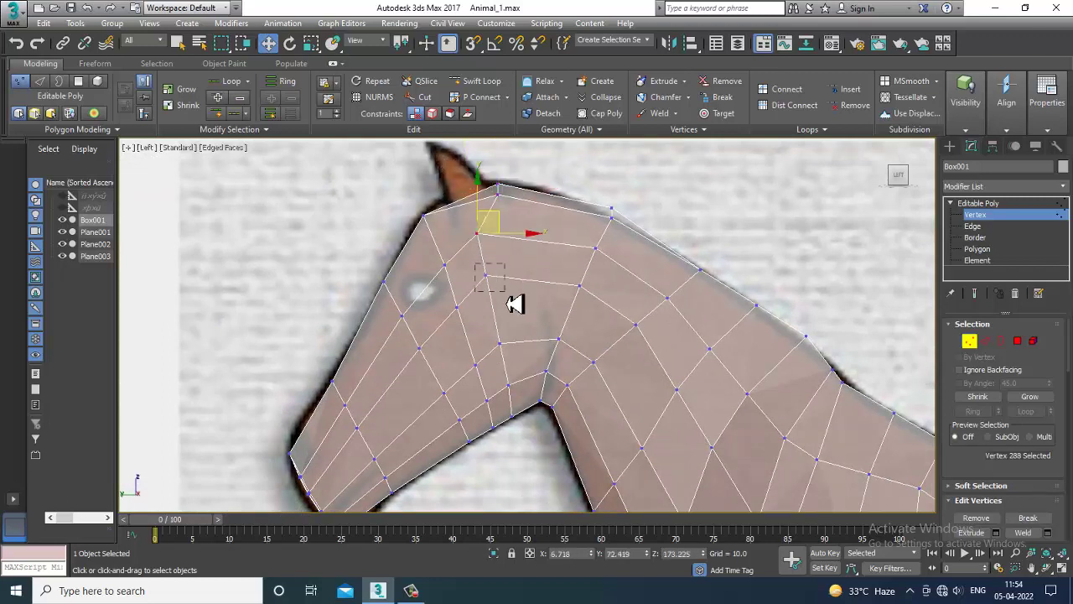
left_click_drag(504, 292, 506, 292, "ctrl")
left_click_drag(492, 327, 518, 361, "ctrl")
left_click_drag(531, 437, 521, 426, "ctrl")
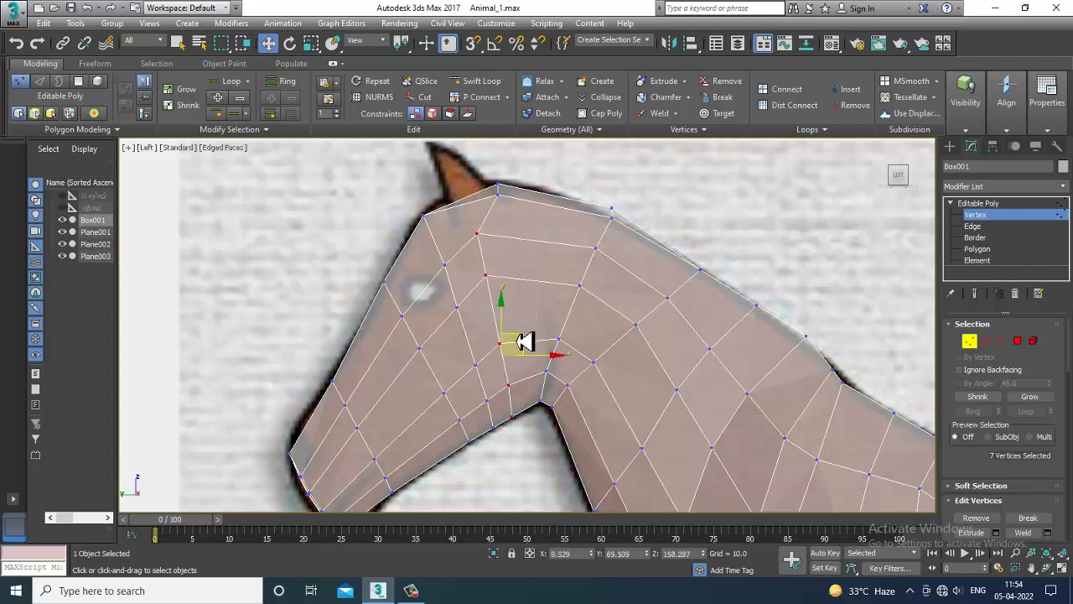
mouse_move(524, 346)
left_mouse_down()
mouse_move(550, 343)
mouse_move(540, 341)
left_mouse_up()
middle_click_drag(497, 218, 493, 257)
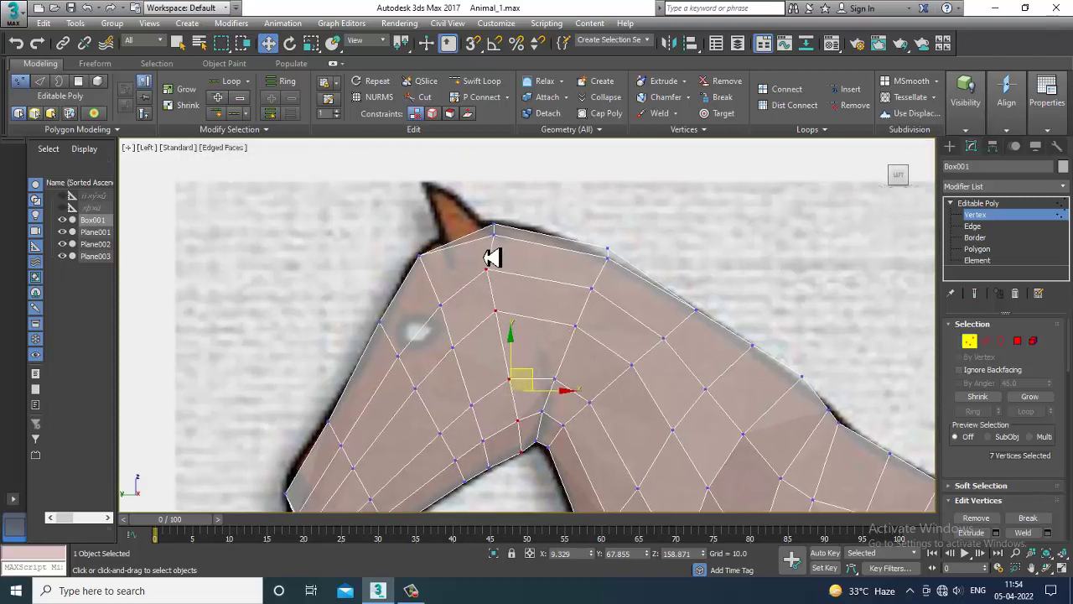
Shift the upper vertices of the ear-to-jaw column individually further back toward the neck
left_click_drag(538, 302, 551, 301)
left_click(510, 377)
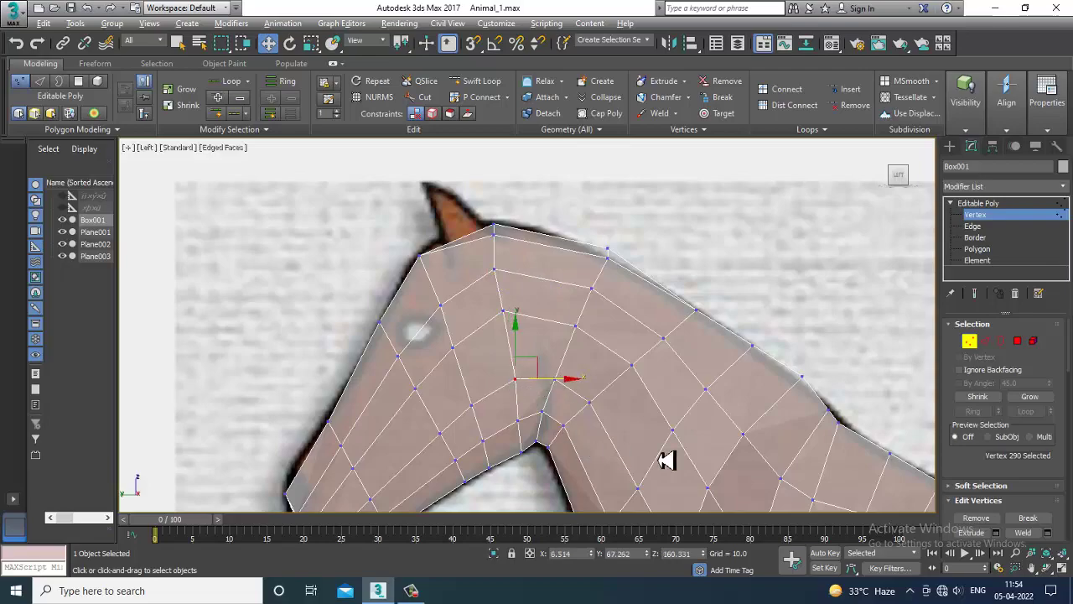
key("alt+w")
middle_click(703, 462)
key("alt+w")
scroll(661, 392, "down", 5)
mouse_move(671, 395)
middle_mouse_down("alt")
mouse_move(616, 396)
mouse_move(687, 402)
mouse_move(628, 408)
mouse_move(658, 408)
middle_mouse_up("alt")
key("alt+w")
key("alt+w")
middle_click_drag(419, 397, 442, 384)
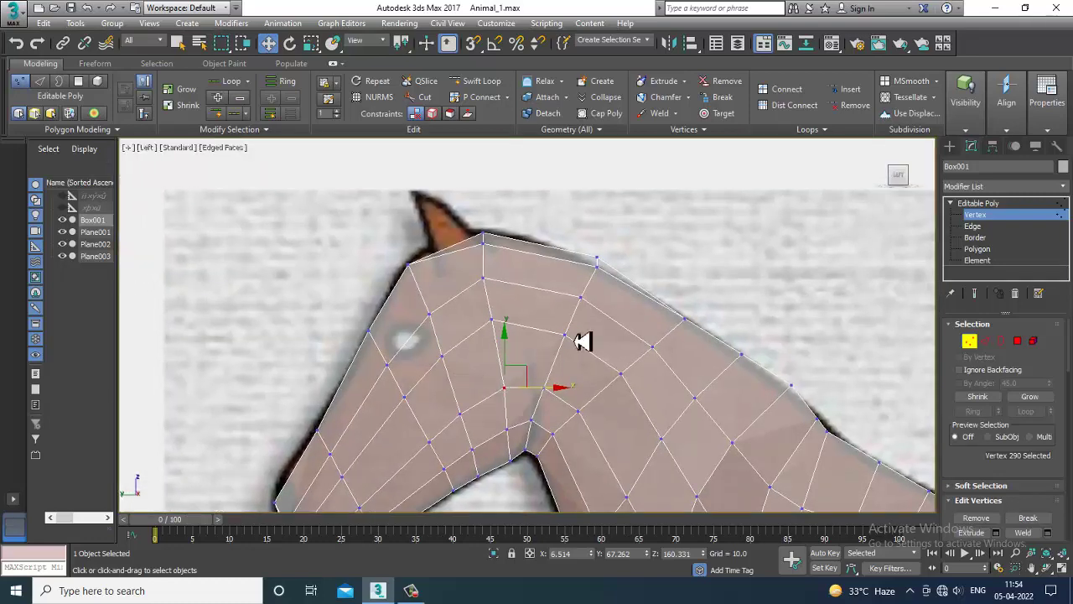
Select the polygon at the ear's base on top of the head, just ahead of the crown, checking candidates against the references
scroll(581, 341, "up", 2)
left_click(1017, 342)
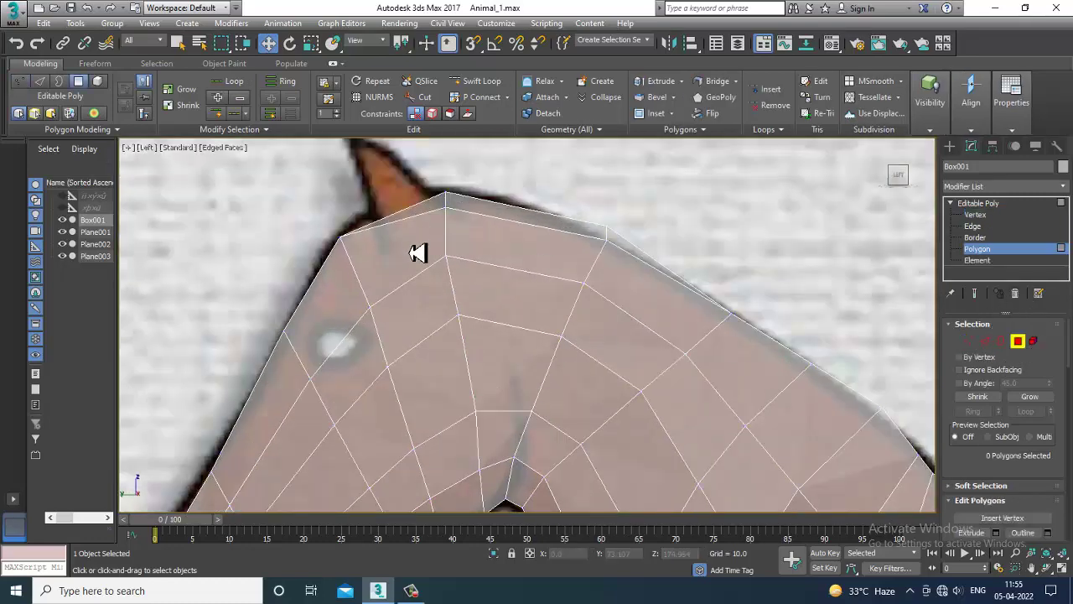
left_click(414, 249)
key("alt+w")
key("alt+w")
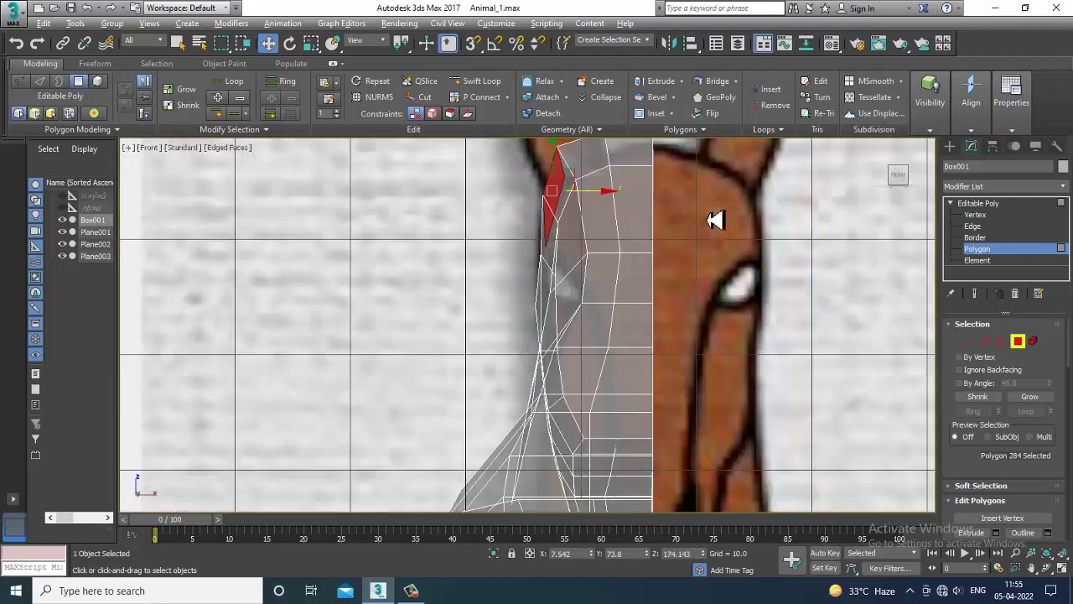
scroll(683, 377, "down", 3)
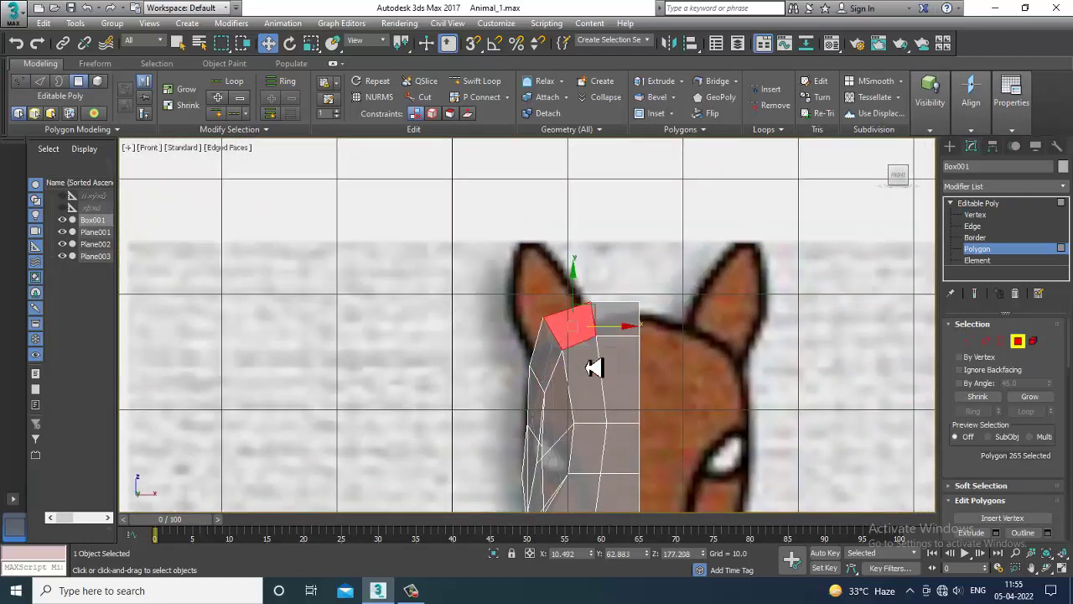
key("alt+w")
middle_click(774, 436)
key("alt+w")
middle_click_drag(728, 355, 508, 431, "alt")
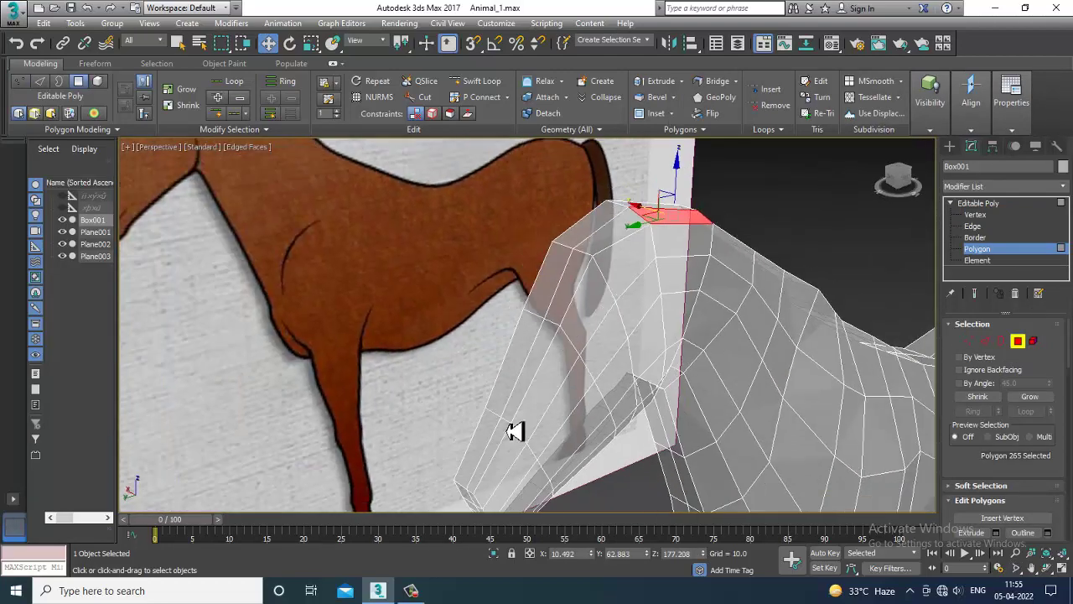
key("alt+w")
key("alt+w")
scroll(423, 283, "up", 1)
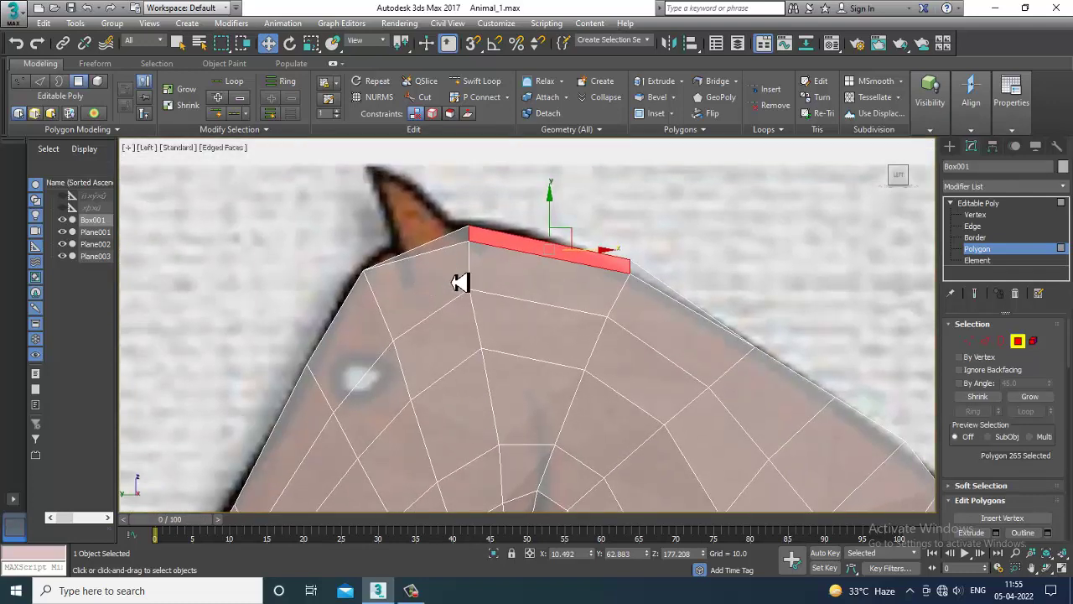
left_click(463, 250)
Examine the ear-base polygon's position against the reference ears in the four-view layout and in perspective
key("alt+w")
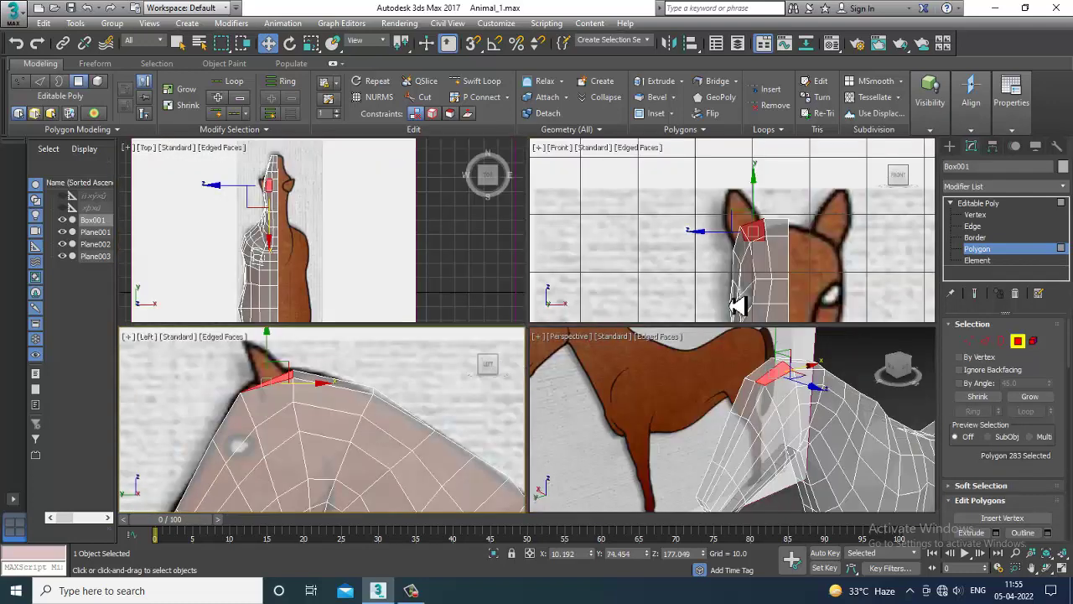
middle_click_drag(745, 275, 726, 275)
middle_click_drag(814, 425, 403, 478, "alt")
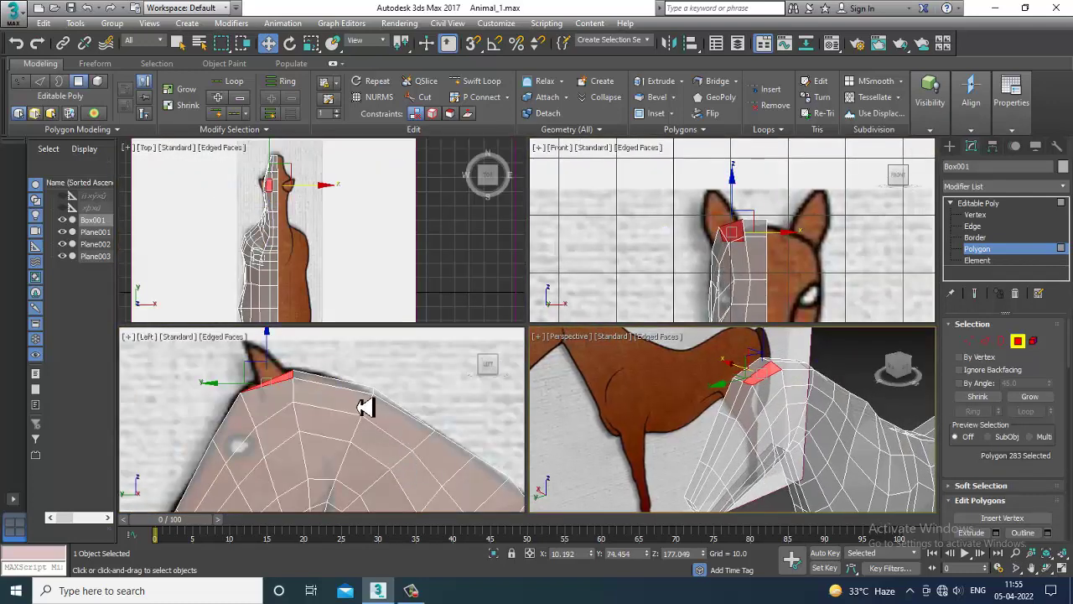
middle_click_drag(383, 235, 375, 236)
key("alt+w")
key("alt+w")
middle_click_drag(751, 441, 731, 439, "alt")
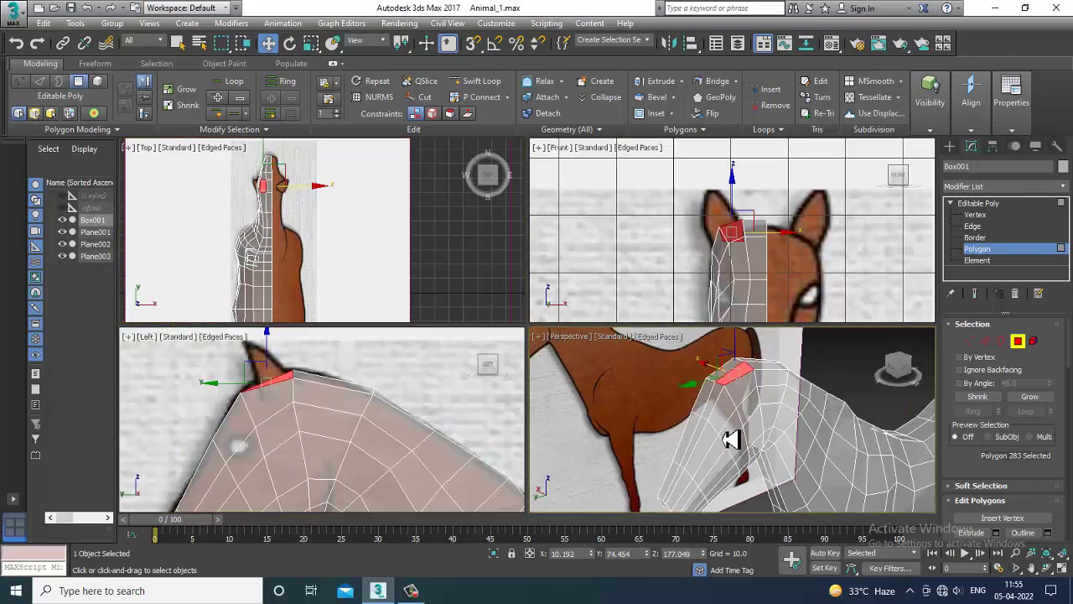
key("alt+w")
middle_click_drag(549, 307, 614, 356, "alt")
middle_click_drag(615, 356, 578, 333, "alt")
scroll(561, 314, "up", 2)
Lower the two outer vertices of the ear-base polygon and move them outward along X, away from the centreline
key("1")
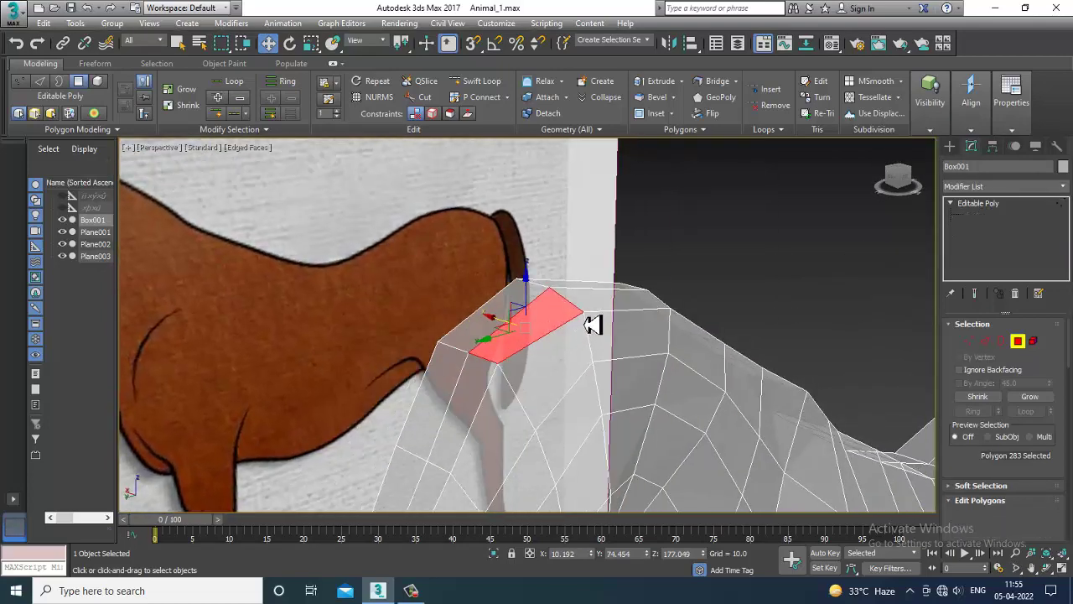
key("1")
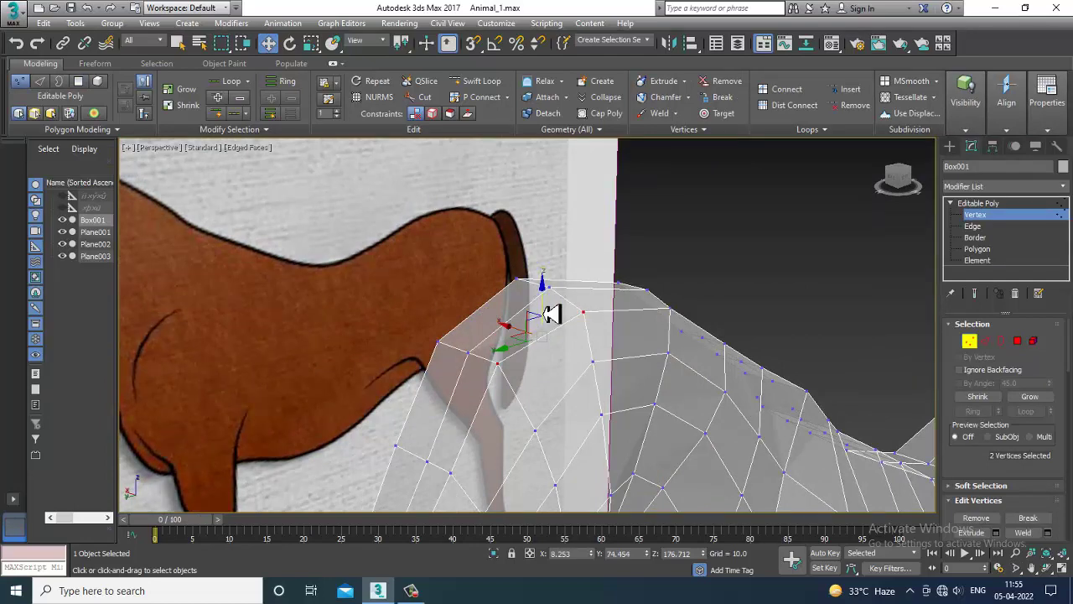
middle_click_drag(551, 314, 616, 329, "alt")
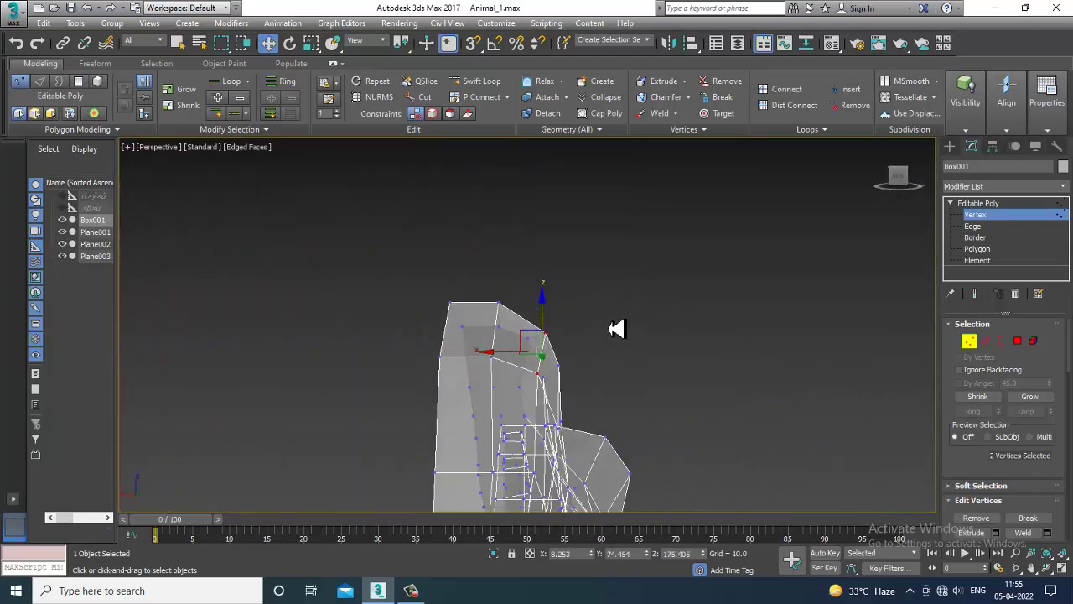
left_click_drag(508, 356, 511, 357)
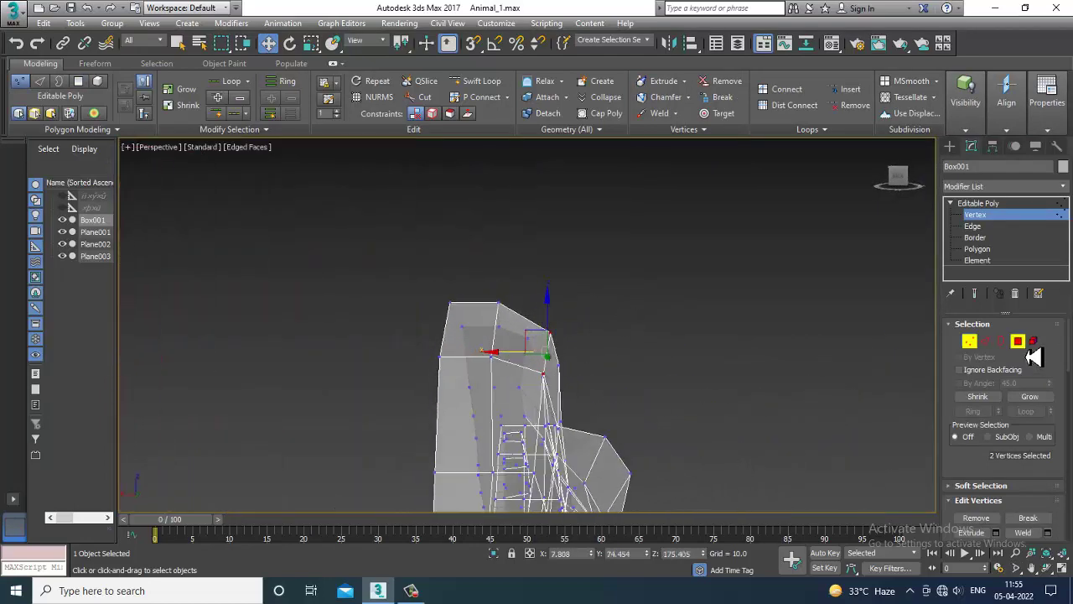
Inset the ear-base polygon on top of the head to leave a narrow border around it
left_click(1017, 340)
key("alt+w")
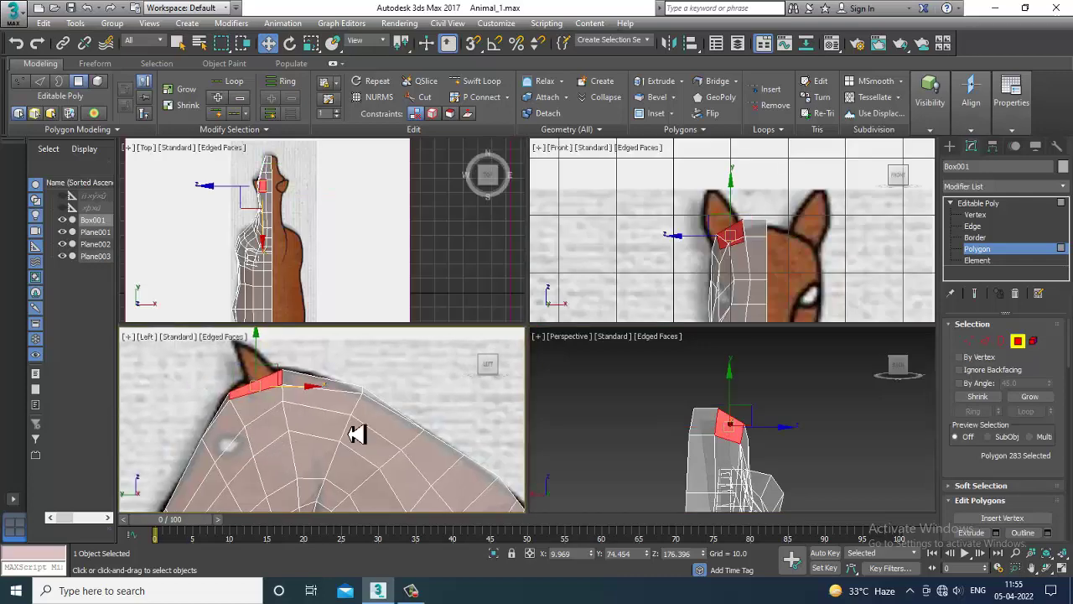
middle_click(703, 435)
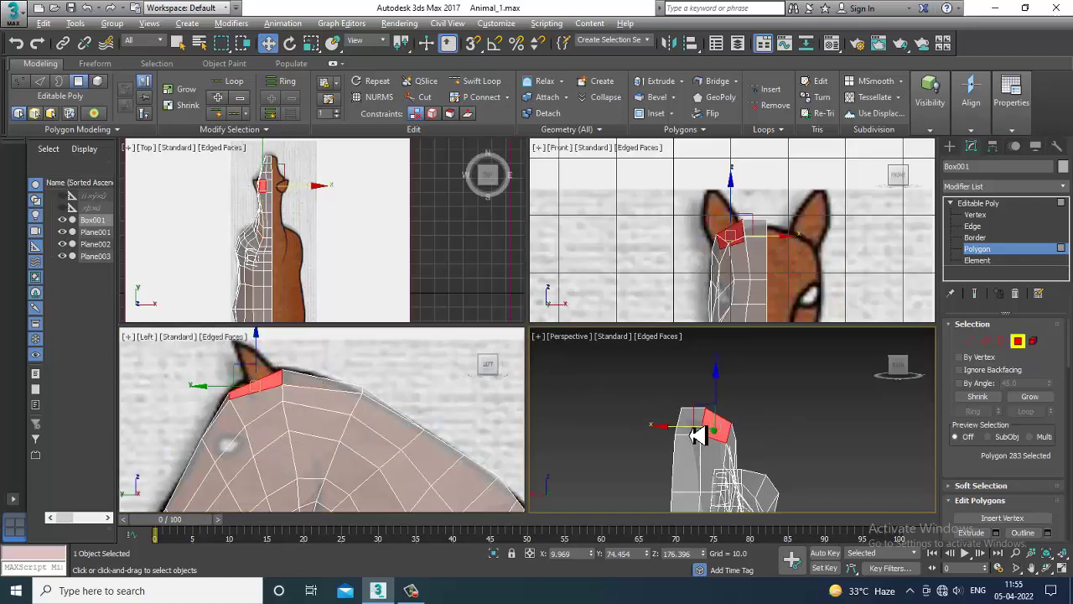
key("alt+w")
middle_click_drag(696, 433, 589, 374, "alt")
left_click_drag(953, 471, 989, 411)
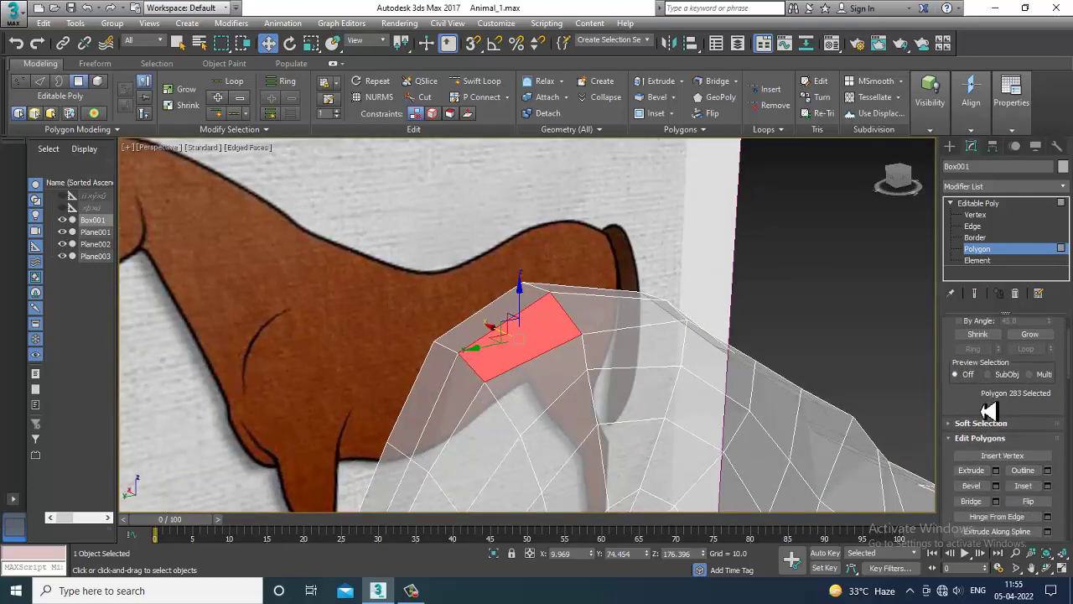
middle_click_drag(545, 343, 596, 294, "alt")
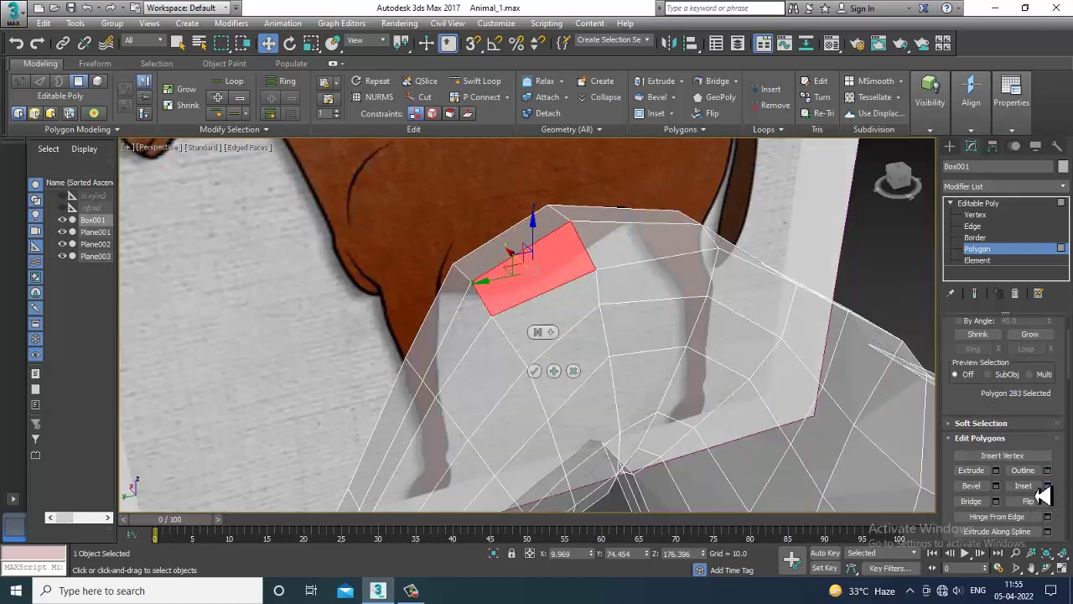
scroll(545, 384, "down", 5)
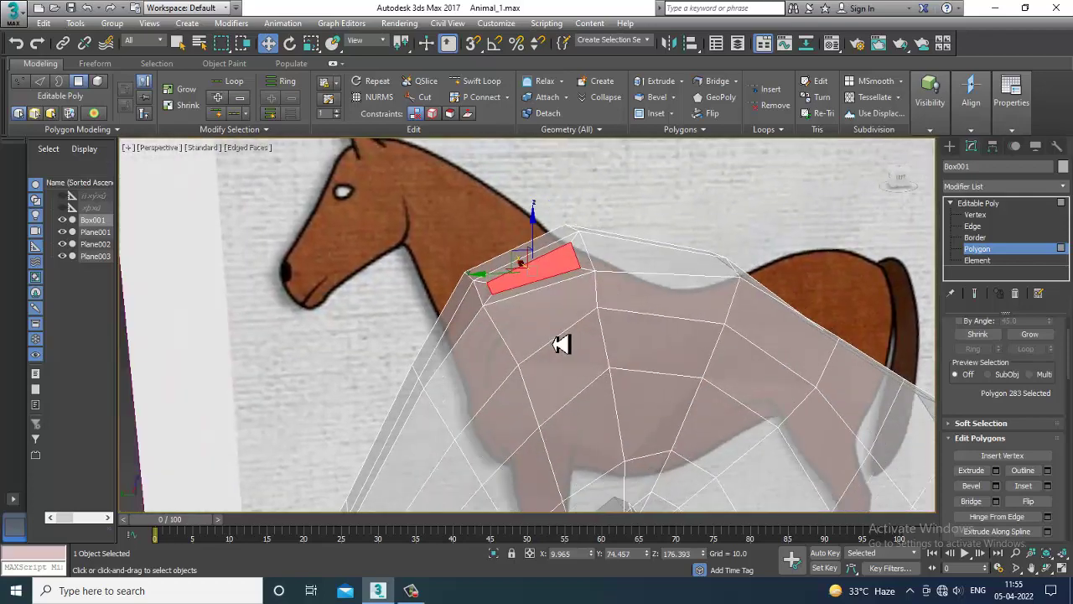
scroll(563, 343, "up", 5)
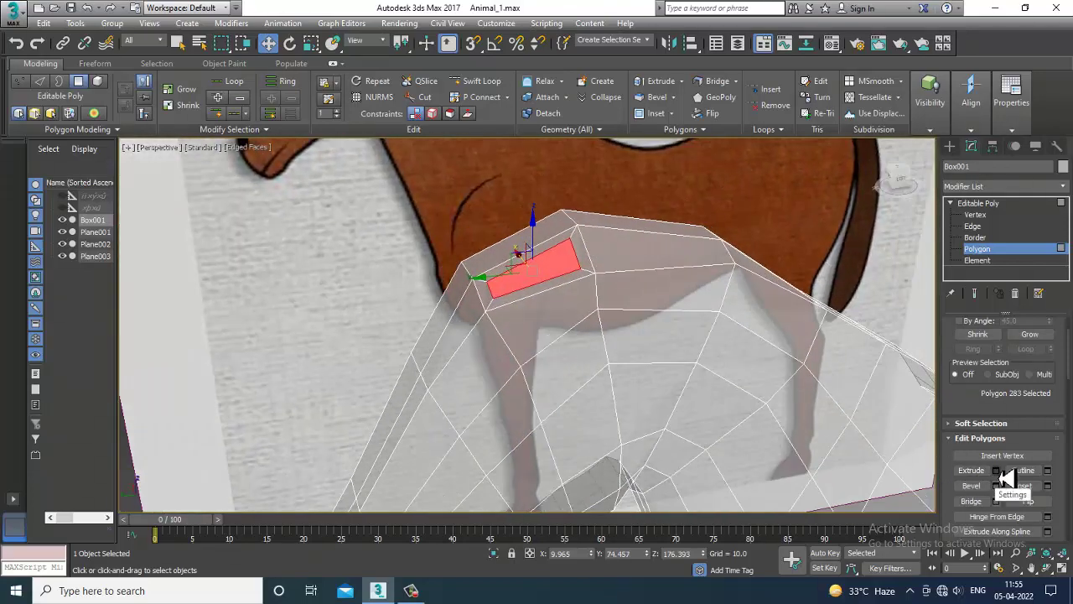
Extrude the inset ear-base polygon up and outward to form the ear, checking it against the references
left_click(996, 470)
left_click(535, 371)
middle_click_drag(541, 361, 658, 293, "alt")
key("alt+w")
middle_click_drag(429, 386, 417, 390)
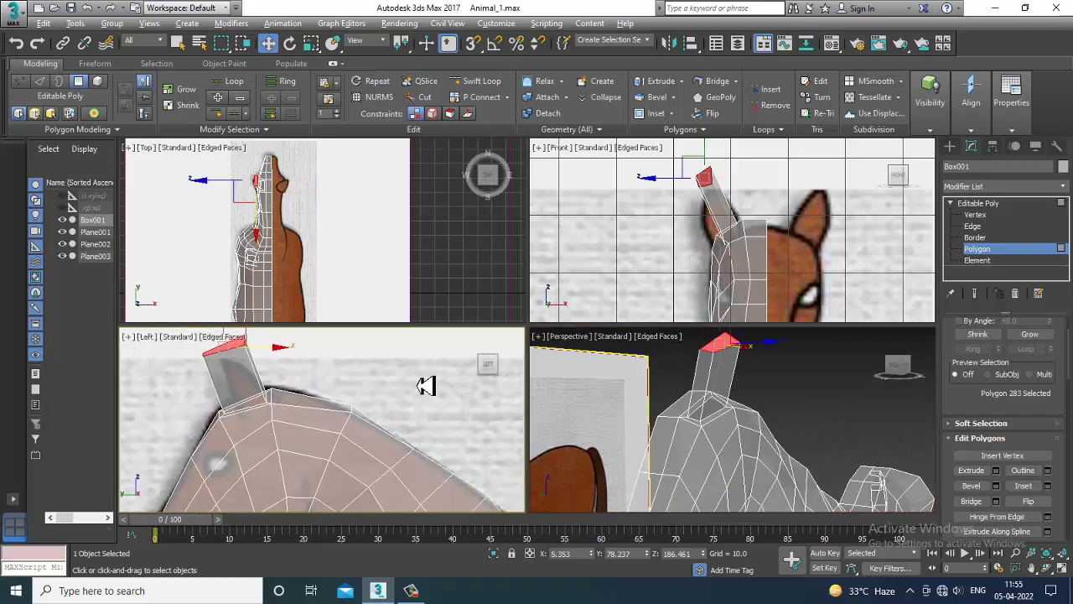
Narrow the extruded ear's tip in the Left view by moving its rear and front vertex pairs onto the reference ear
key("alt+w")
scroll(474, 304, "up", 2)
key("1")
left_click_drag(382, 190, 426, 252)
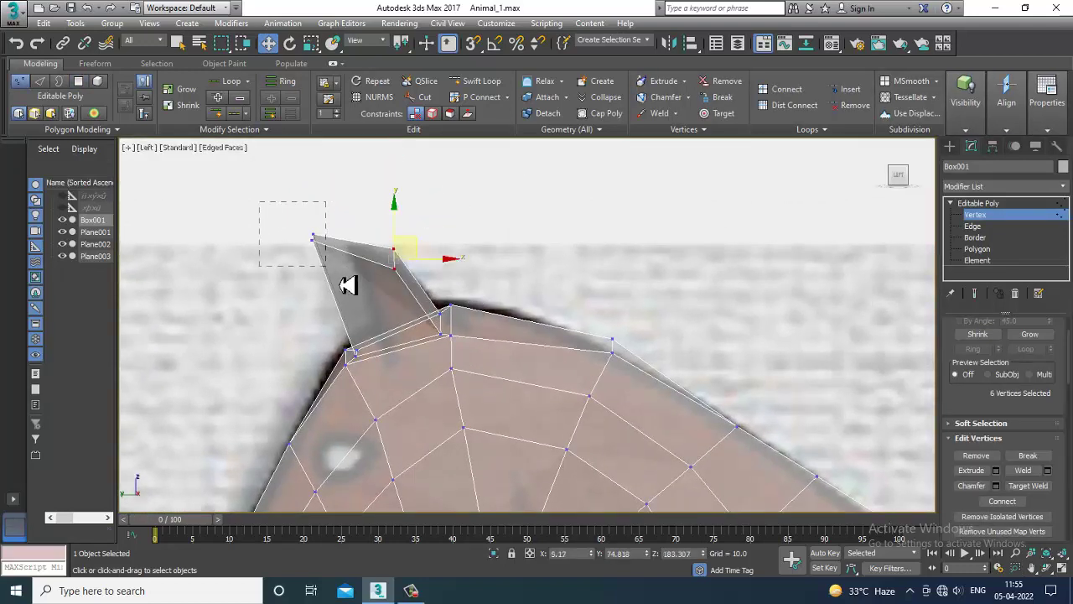
left_click_drag(342, 285, 341, 283)
left_click_drag(334, 229, 381, 253)
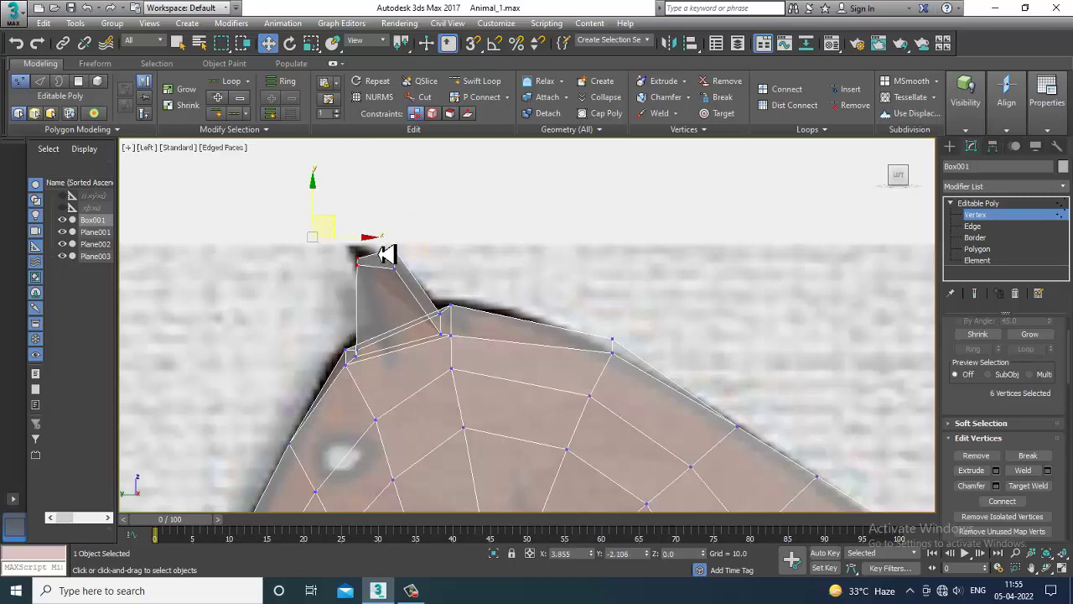
Add an edge loop around the middle of the ear with Swift Loop
key("alt+w")
right_click(735, 243)
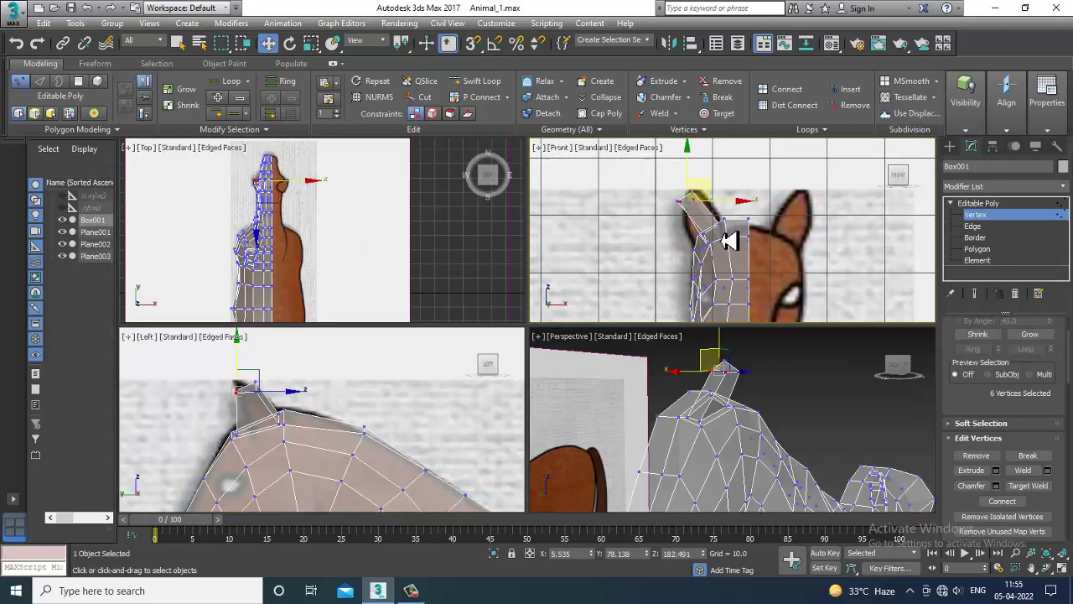
key("alt+w")
key("alt+w")
right_click(772, 402)
key("alt+w")
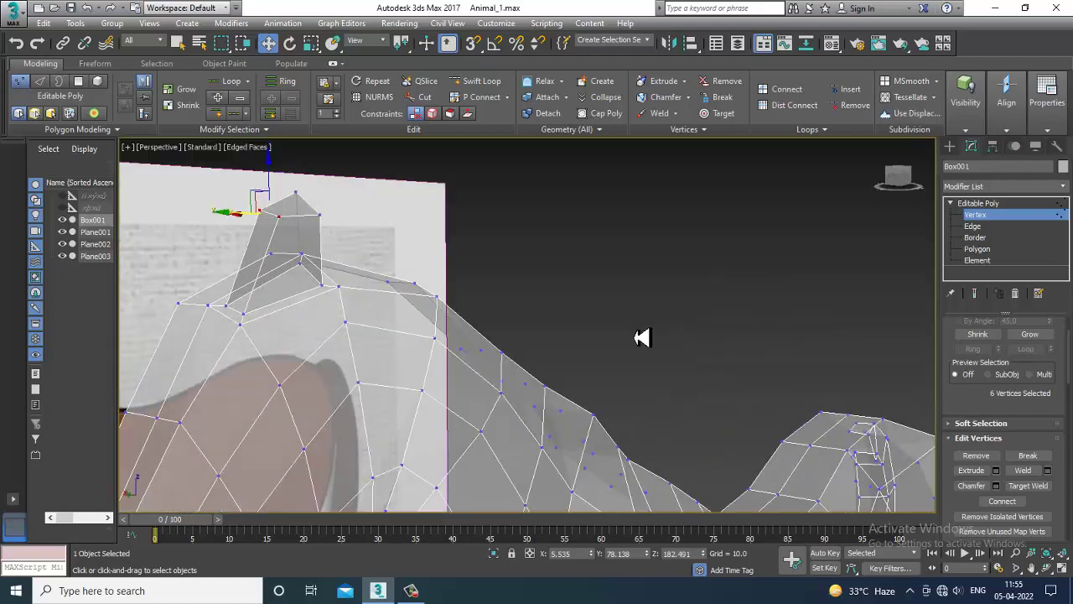
middle_click_drag(513, 332, 527, 299, "alt")
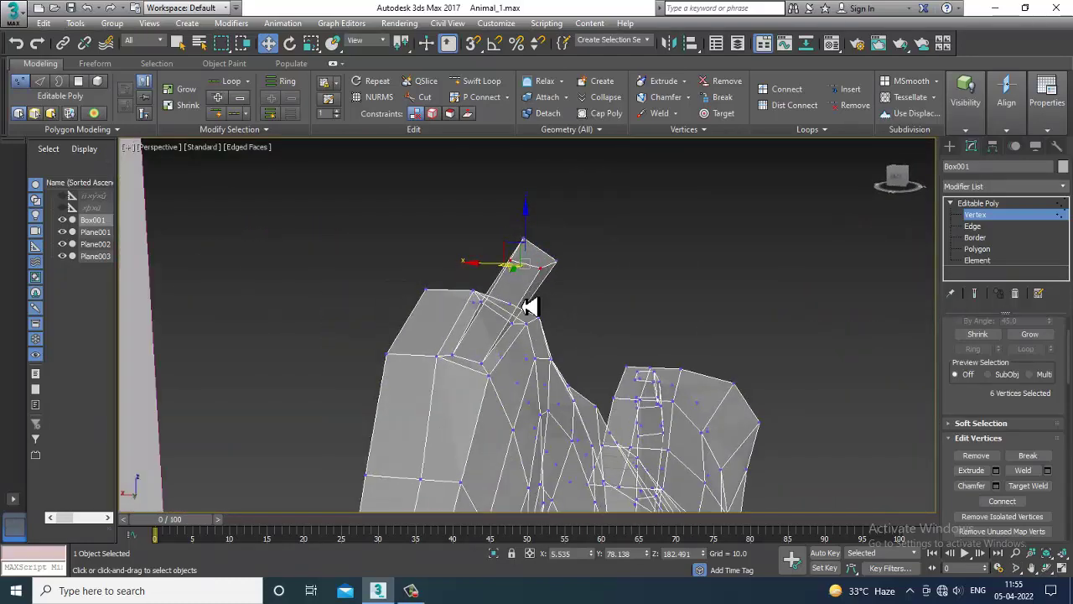
left_click(480, 80)
middle_click_drag(609, 315, 537, 274, "alt")
key("w")
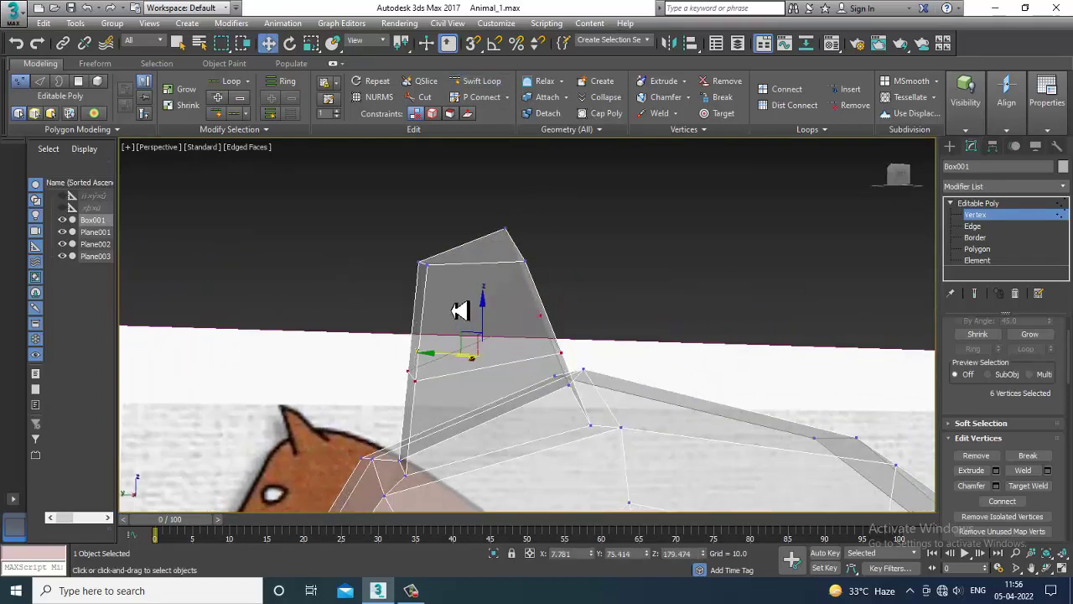
Move the ear's front middle-loop vertices about 1.5 units back along Y and the tip's rear vertices about 1.2 units forward
middle_click_drag(460, 310, 439, 325, "alt")
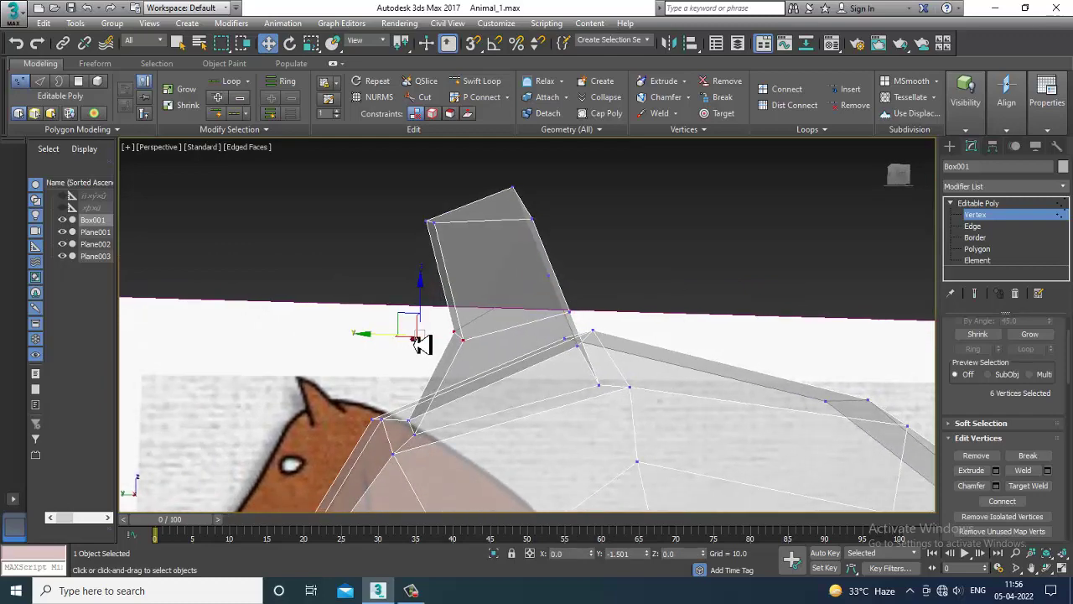
middle_click_drag(421, 344, 477, 269, "alt")
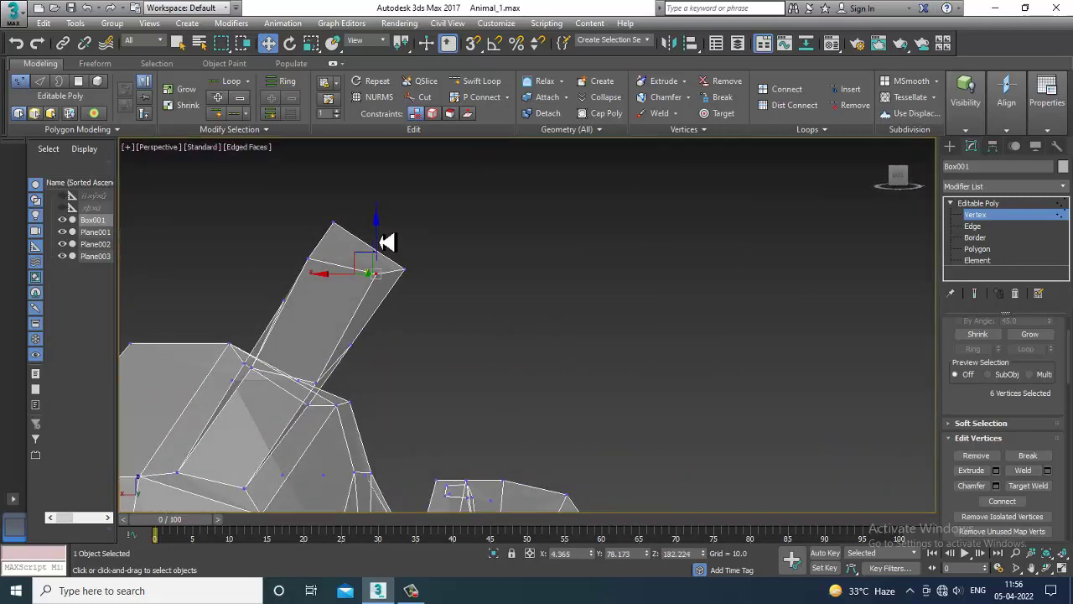
middle_click_drag(386, 242, 453, 246, "alt")
middle_click_drag(455, 295, 478, 337, "alt")
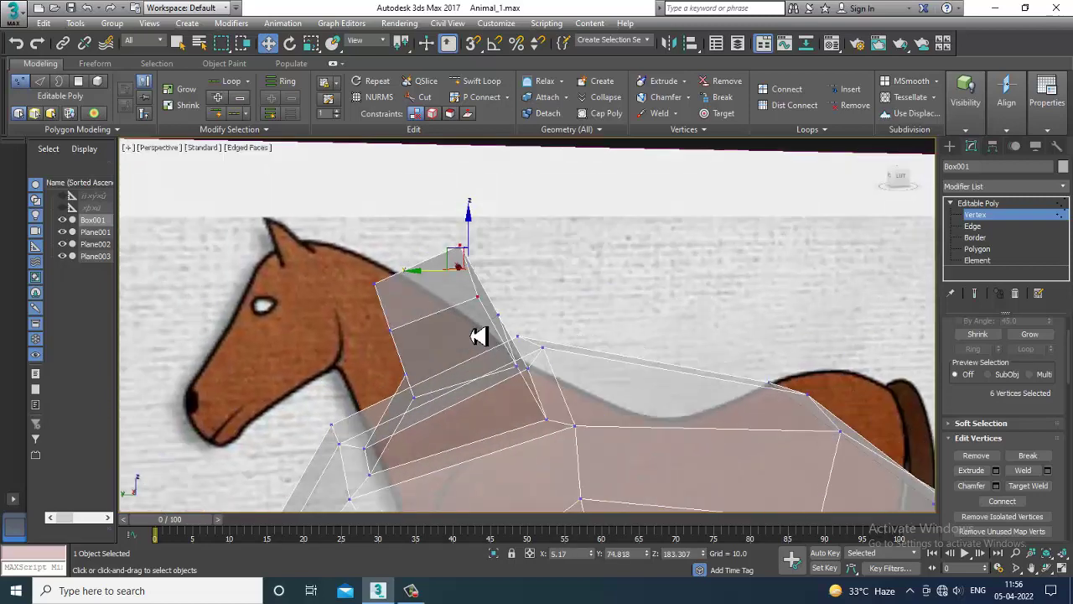
left_click_drag(435, 281, 414, 284)
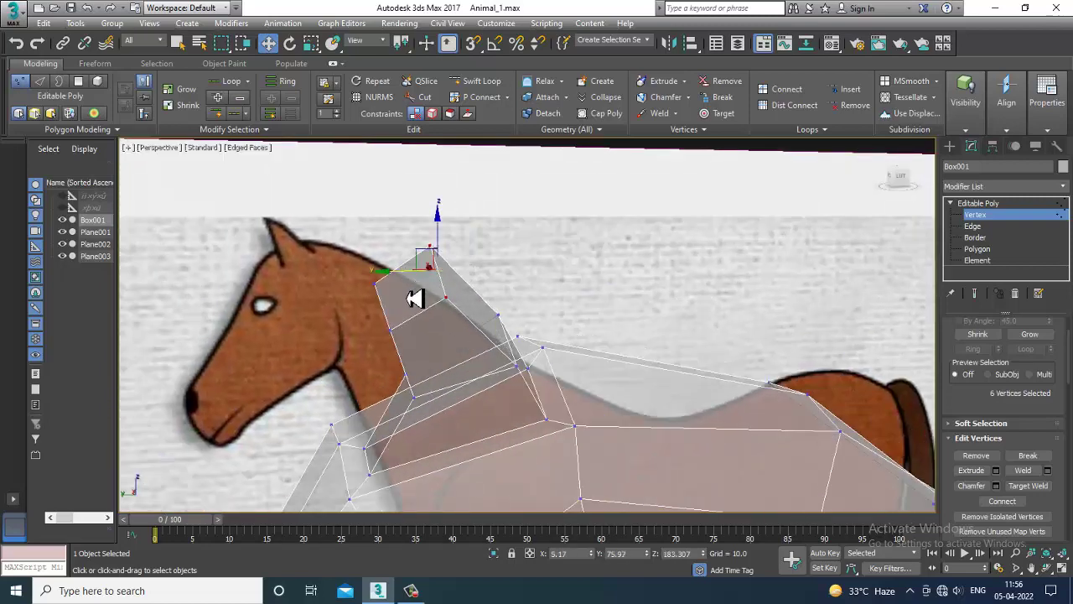
middle_click_drag(415, 299, 575, 371, "alt")
Fit the ear to the Front-view reference by spreading its middle-loop vertices outward and rotating and shifting its tip vertices
key("alt+w")
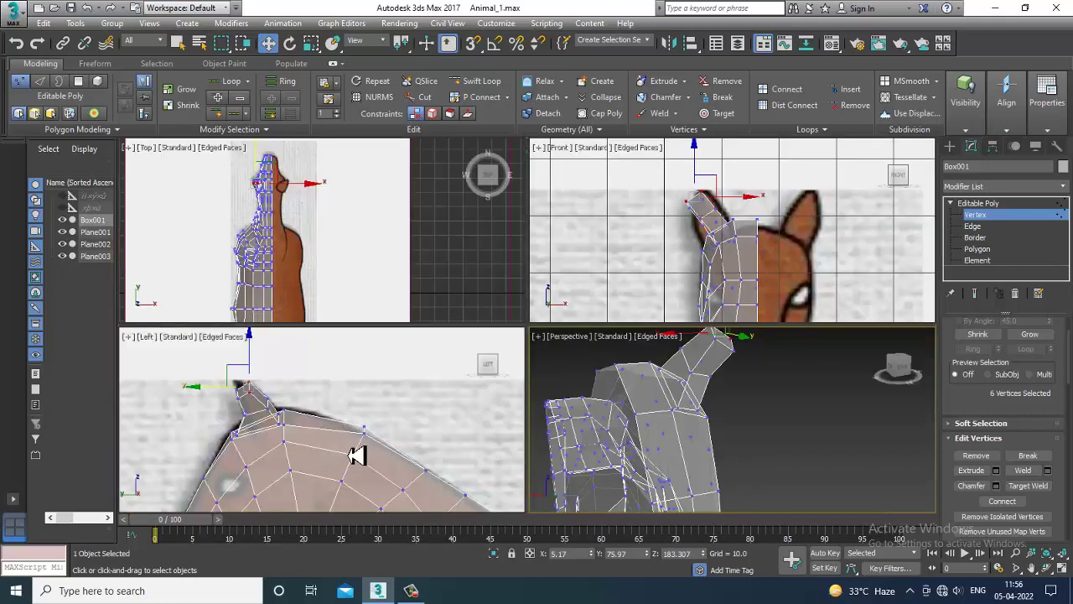
middle_click_drag(357, 454, 343, 452)
middle_click_drag(624, 224, 599, 218)
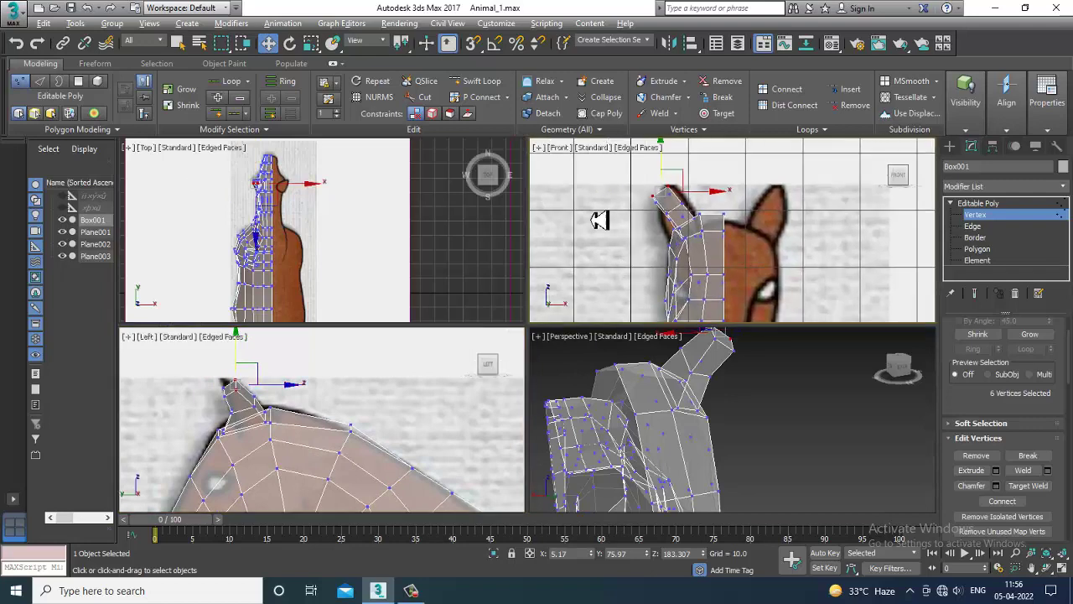
key("alt+w")
scroll(479, 276, "up", 2)
middle_click_drag(478, 276, 495, 281)
left_click_drag(486, 327, 487, 327)
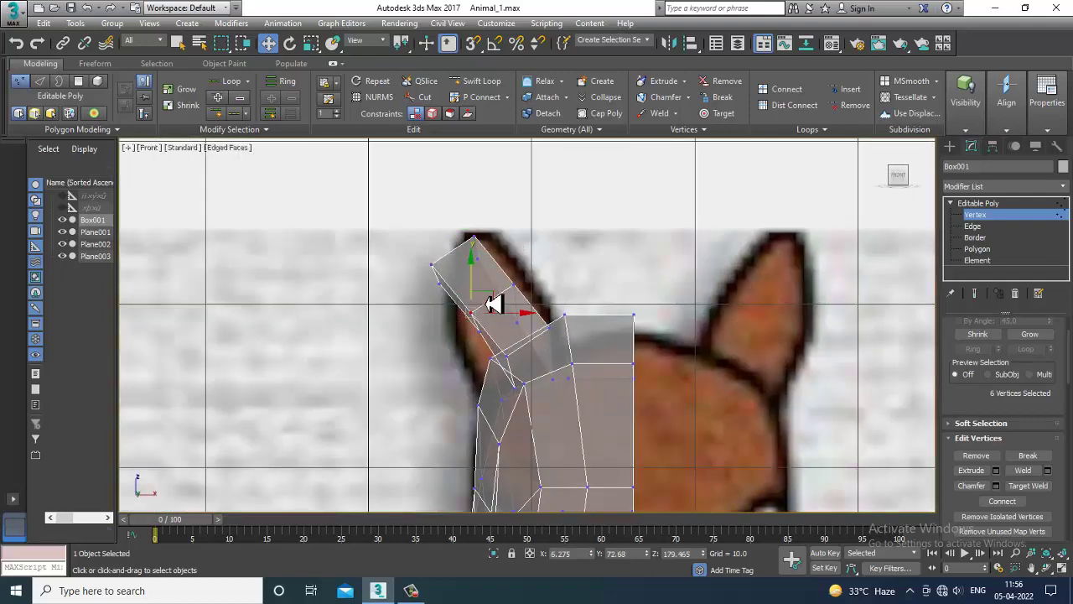
left_click_drag(487, 291, 483, 309)
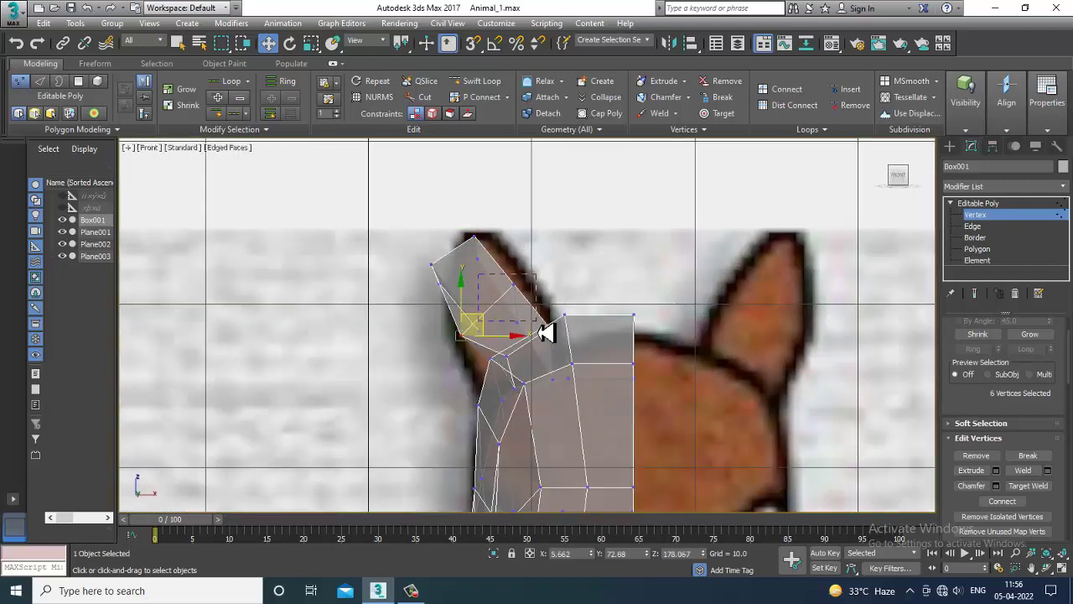
left_click_drag(545, 291, 506, 291)
key("e")
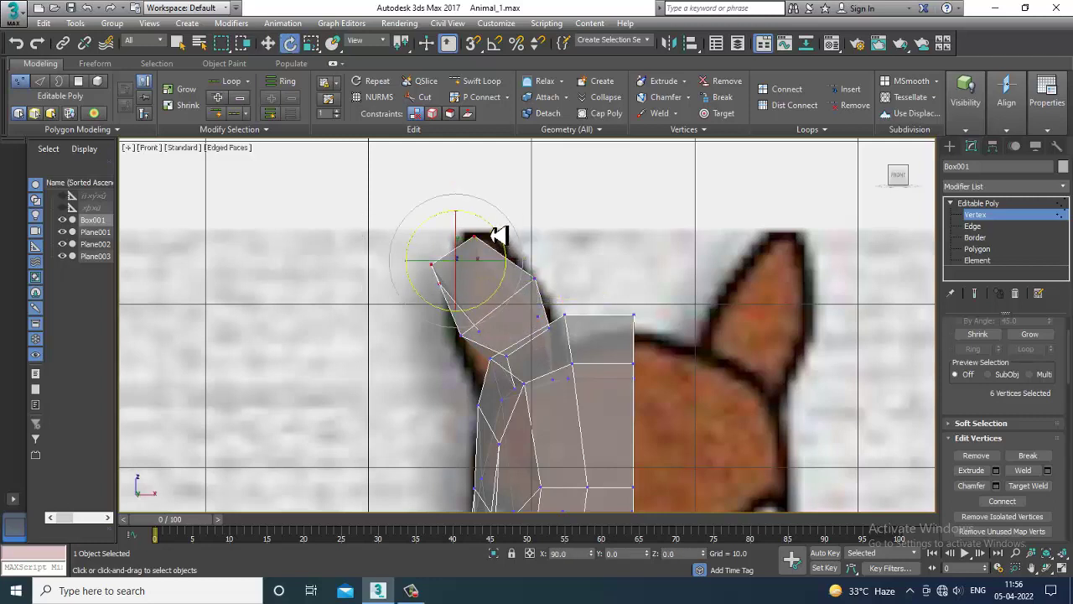
key("w")
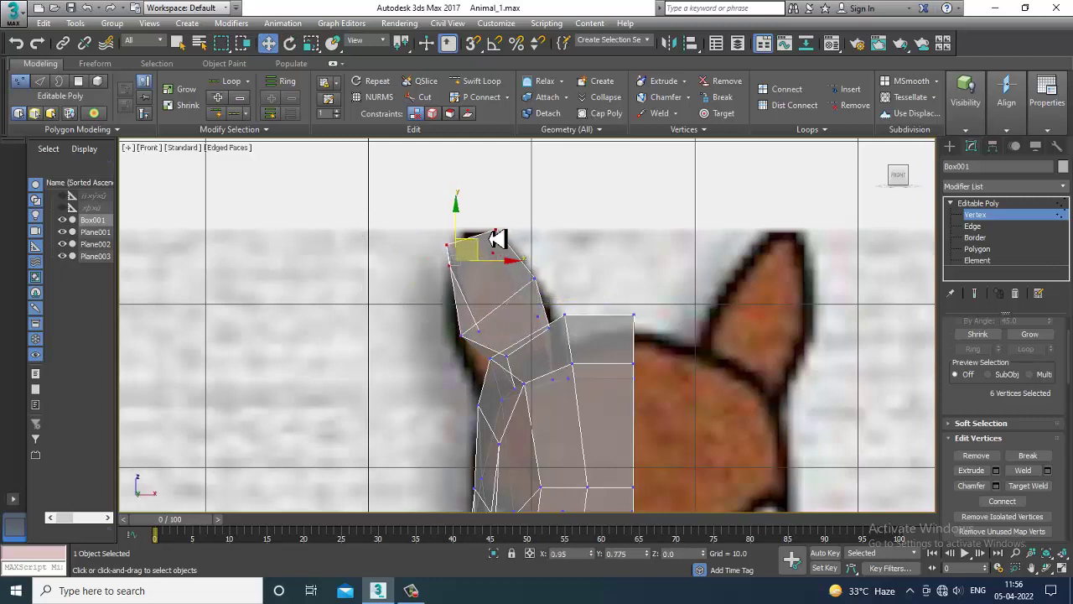
Frame the ear in perspective and turn off the model's see-through display
key("alt+w")
middle_click(738, 447)
key("z")
scroll(664, 404, "down", 3)
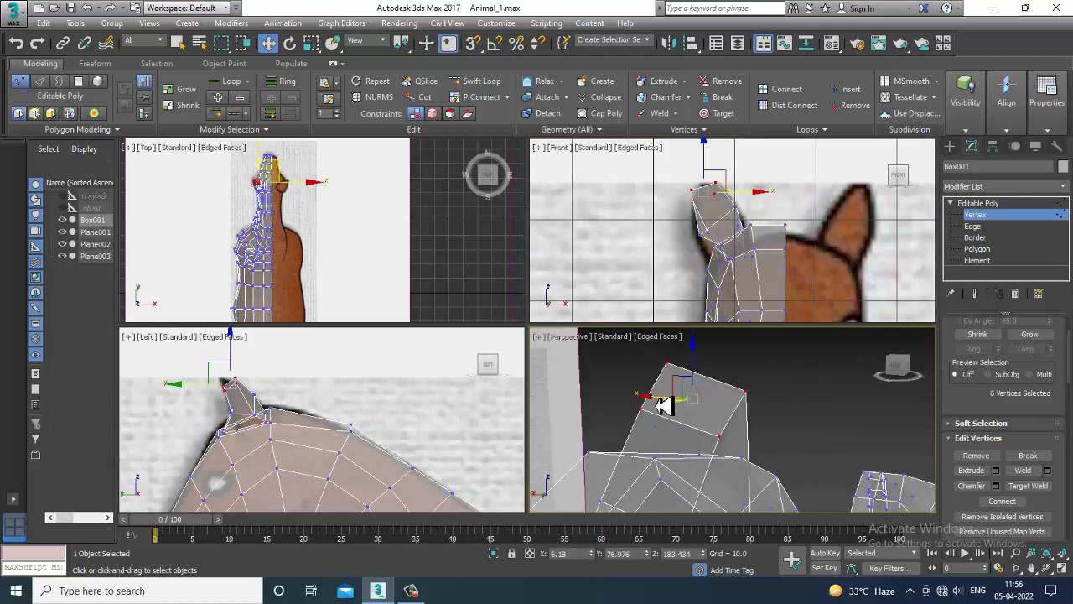
key("alt+x")
mouse_move(663, 405)
middle_mouse_down("alt")
mouse_move(692, 359)
mouse_move(537, 393)
mouse_move(799, 376)
mouse_move(632, 360)
mouse_move(512, 325)
mouse_move(478, 285)
middle_mouse_up("alt")
scroll(663, 403, "down", 3)
key("alt+w")
scroll(535, 394, "down", 3)
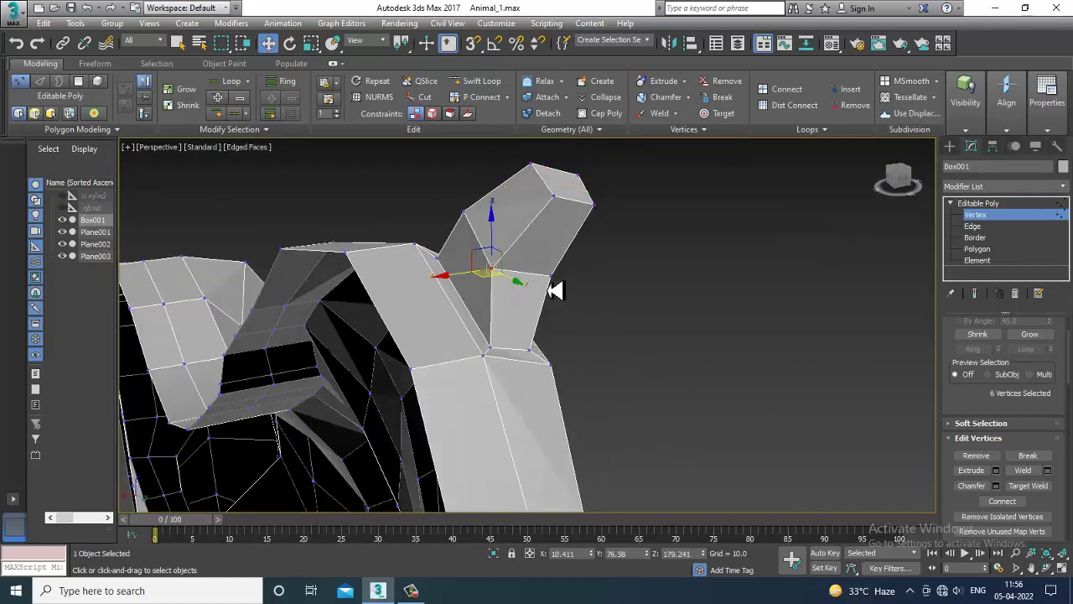
Scale the ear's front pair of middle-loop vertices along X
middle_click_drag(579, 308, 559, 294, "alt")
key("r")
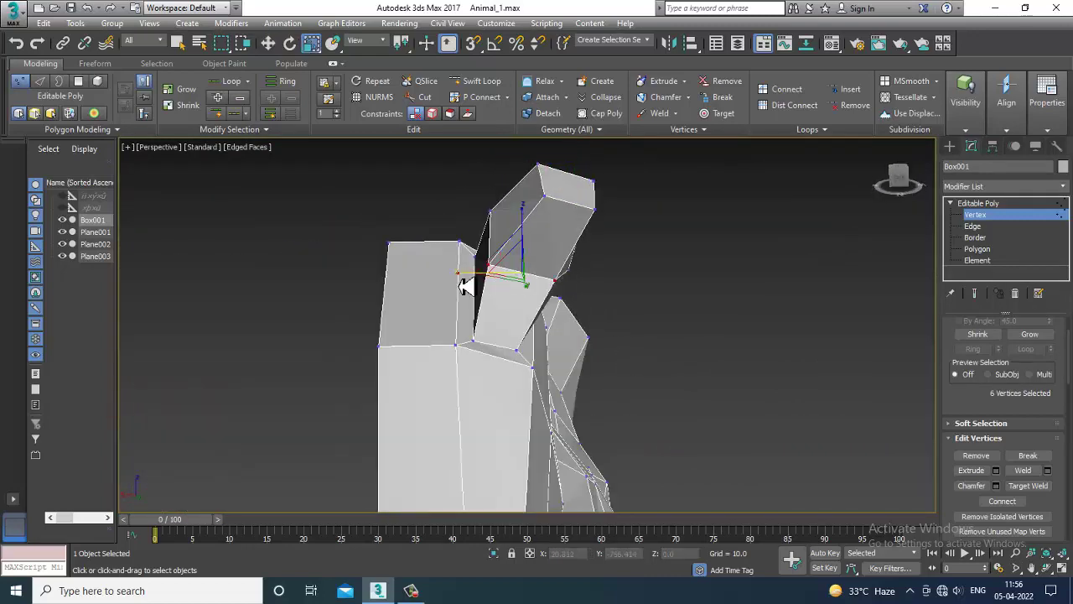
left_click_drag(448, 281, 446, 281)
Rotate the ear's rear pair of middle-loop vertices and raise them slightly along Z
middle_click_drag(625, 342, 498, 328, "alt")
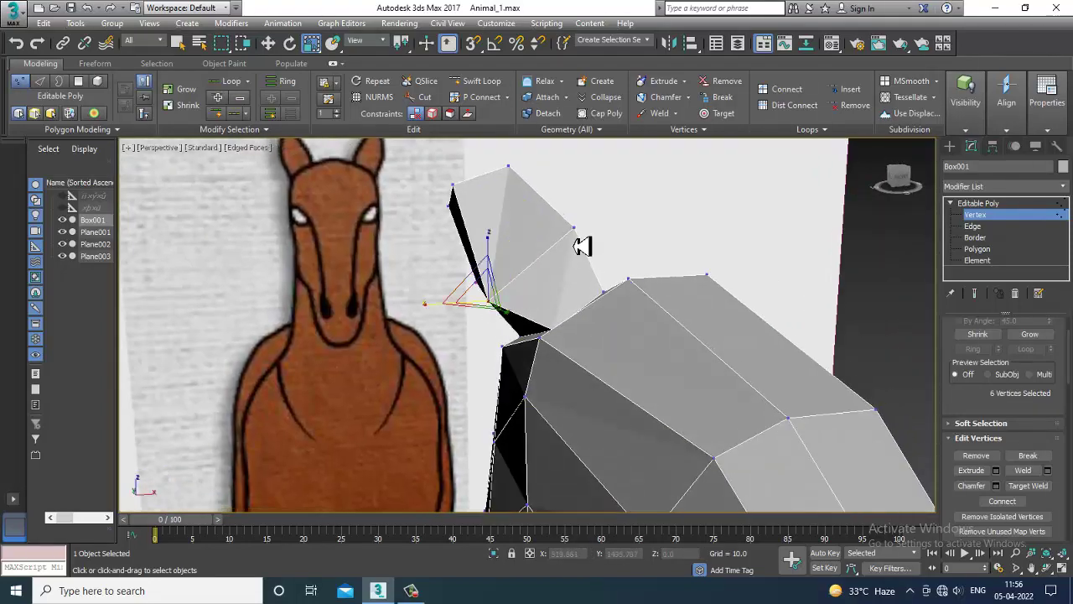
middle_click_drag(583, 244, 586, 282, "alt")
key("e")
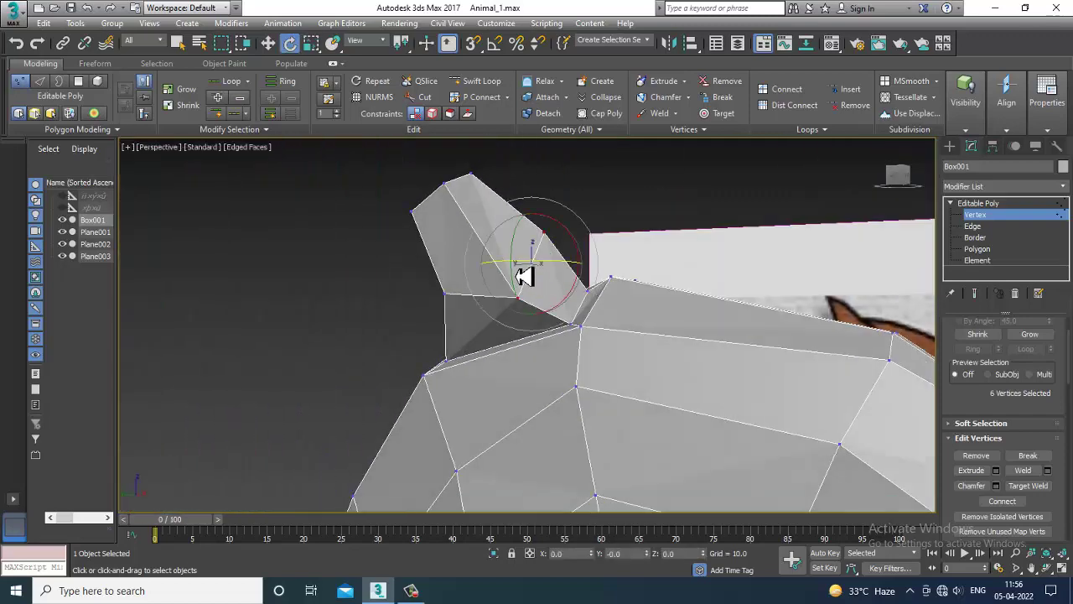
key("w")
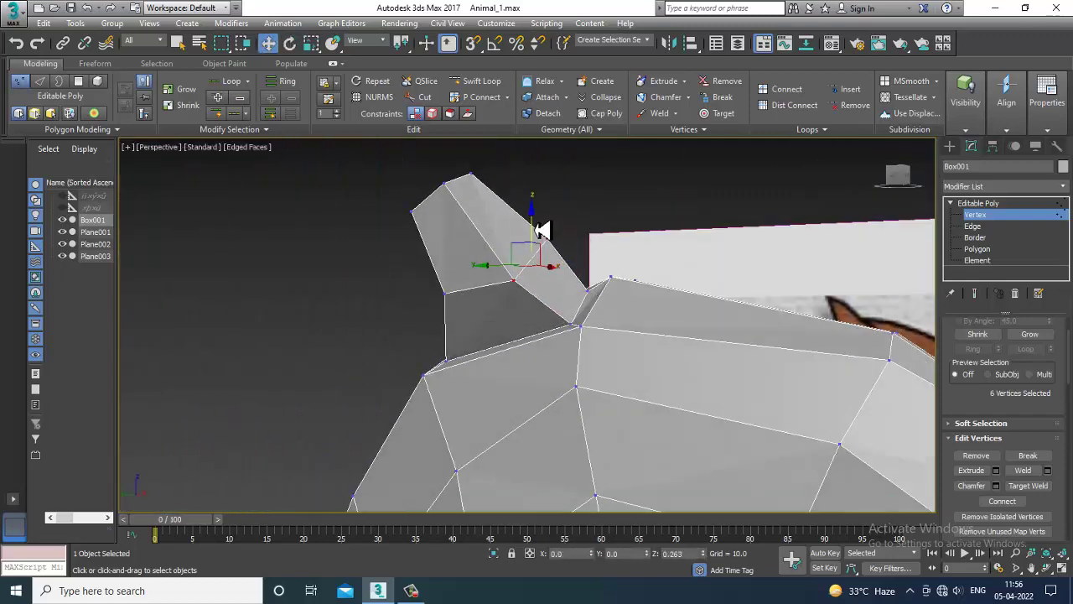
Raise the front vertices at the ear's base slightly along Z
middle_click_drag(530, 264, 482, 364, "alt")
scroll(575, 374, "up", 4)
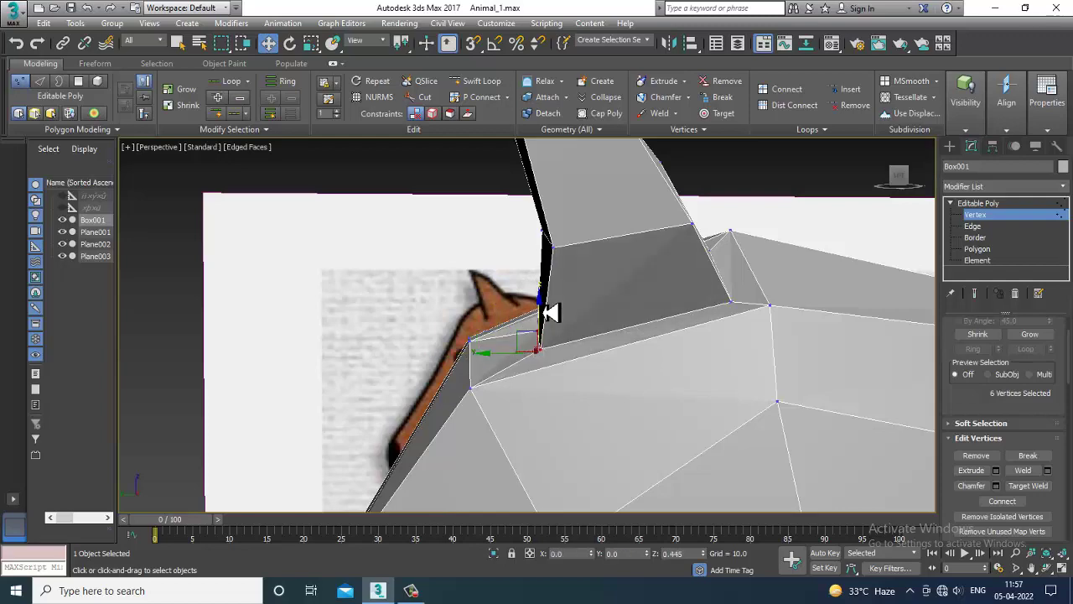
middle_click_drag(551, 307, 682, 343, "alt")
Preview the model with NURMS smoothing and examine the ear's shape against the Front-view reference
right_click(625, 331)
left_click(603, 154)
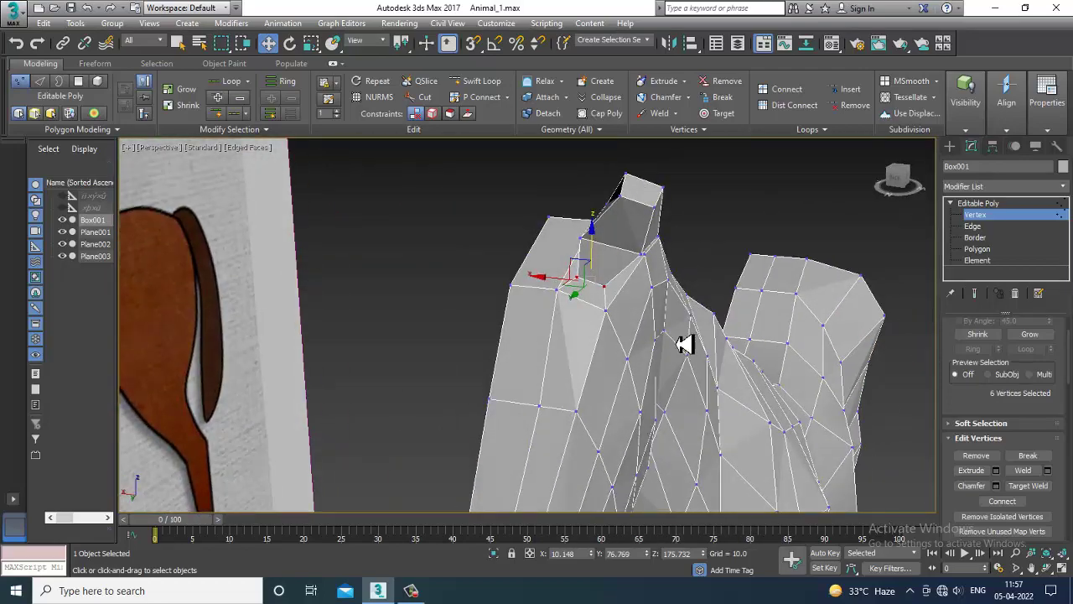
right_click(673, 328)
key("Escape")
key("ctrl+q")
middle_click_drag(747, 318, 673, 345, "alt")
key("alt+w")
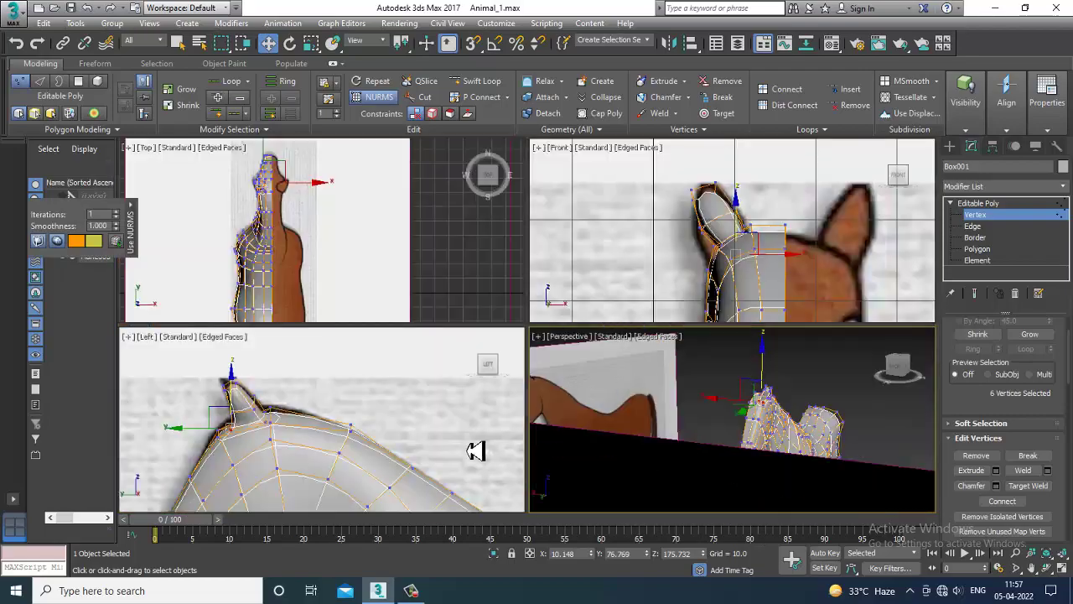
scroll(807, 240, "up", 2)
key("alt+w")
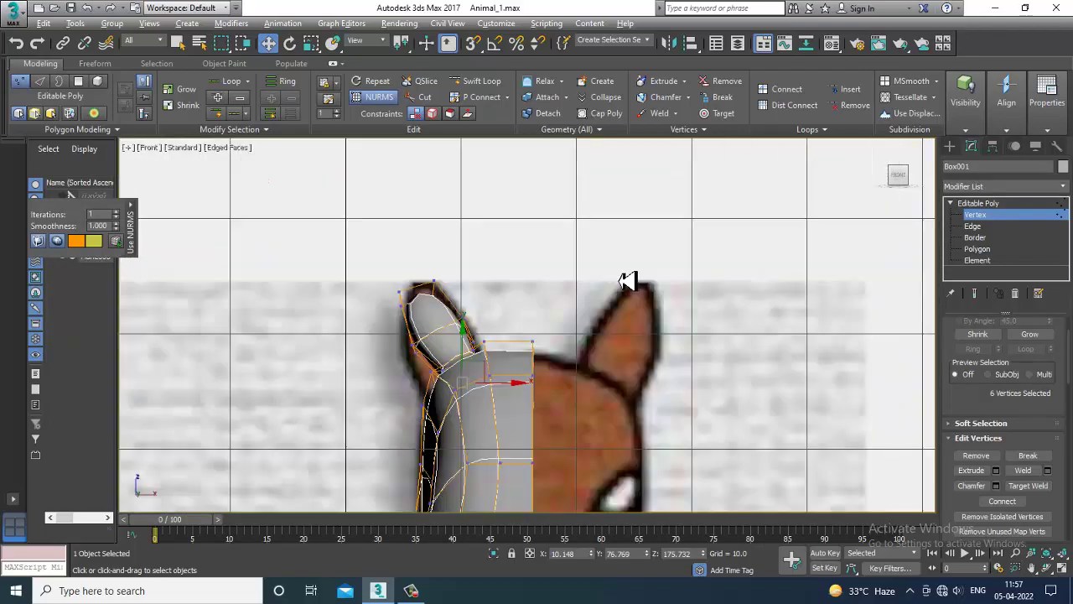
scroll(570, 311, "up", 2)
scroll(570, 311, "up", 2)
Turn NURMS smoothing off and view the whole horse in perspective
right_click(495, 360)
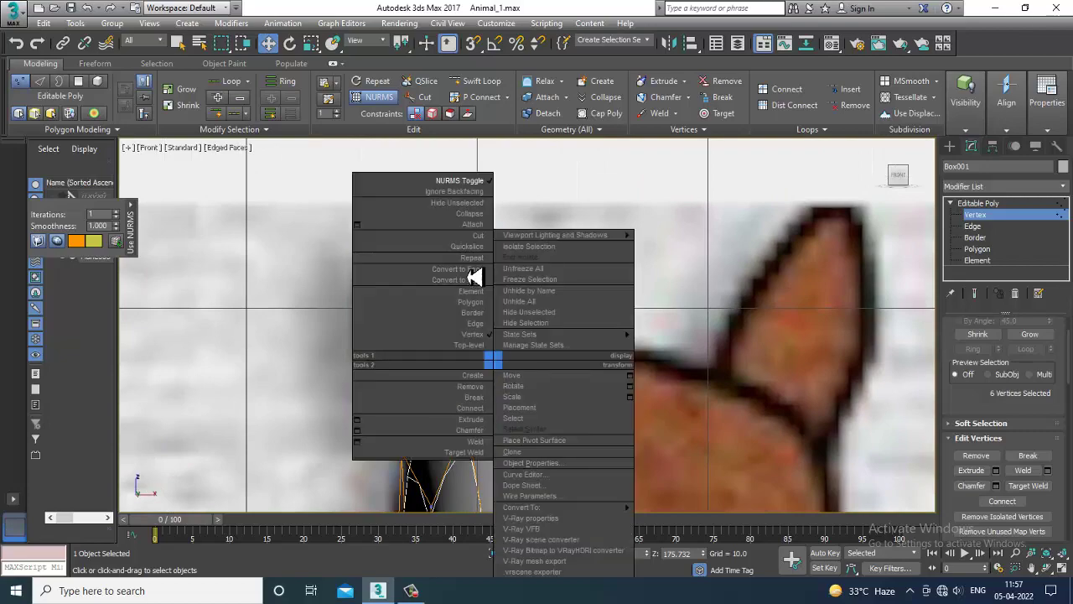
left_click(486, 187)
scroll(536, 336, "up", 2)
key("alt+w")
key("alt+w")
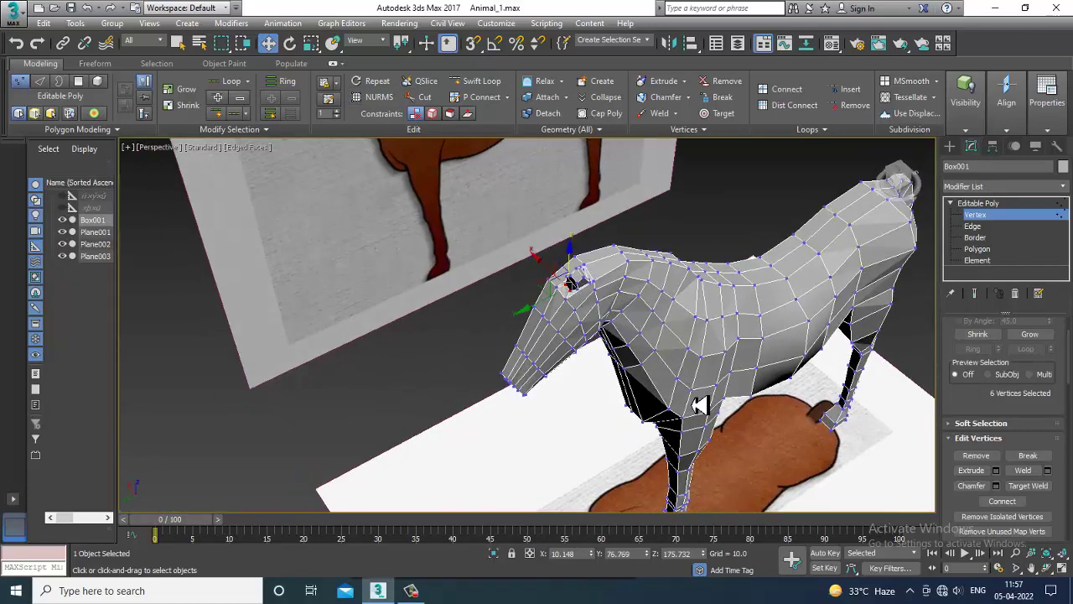
Adjust the vertex on the side of the head just below the rear of the ear's base
scroll(637, 334, "up", 3)
middle_click_drag(637, 333, 562, 344, "alt")
scroll(567, 307, "up", 2)
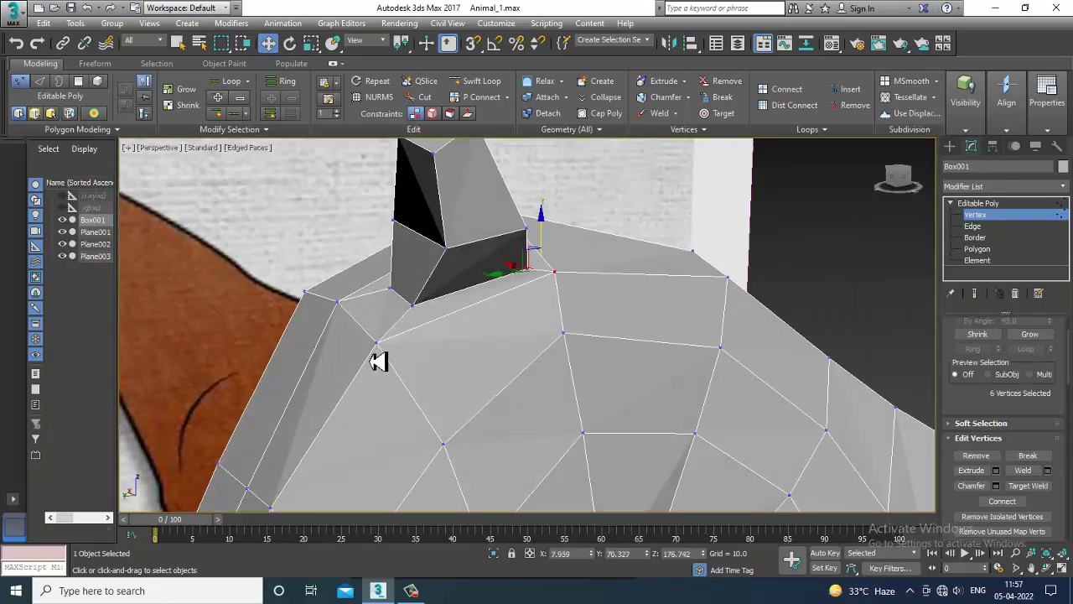
middle_click_drag(453, 311, 550, 328, "alt")
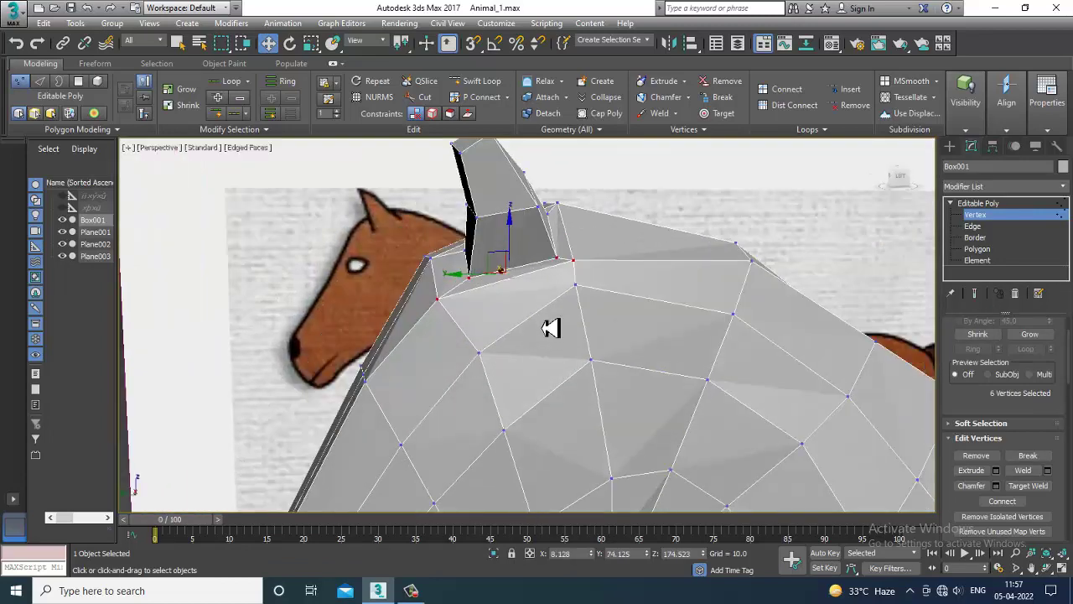
left_click(575, 285)
left_click_drag(578, 259, 585, 281)
Lower the vertex below the ear along Z and shift it and its neighbour along X to even out the head's side
middle_click_drag(585, 281, 630, 310, "alt")
left_click_drag(576, 312, 561, 383)
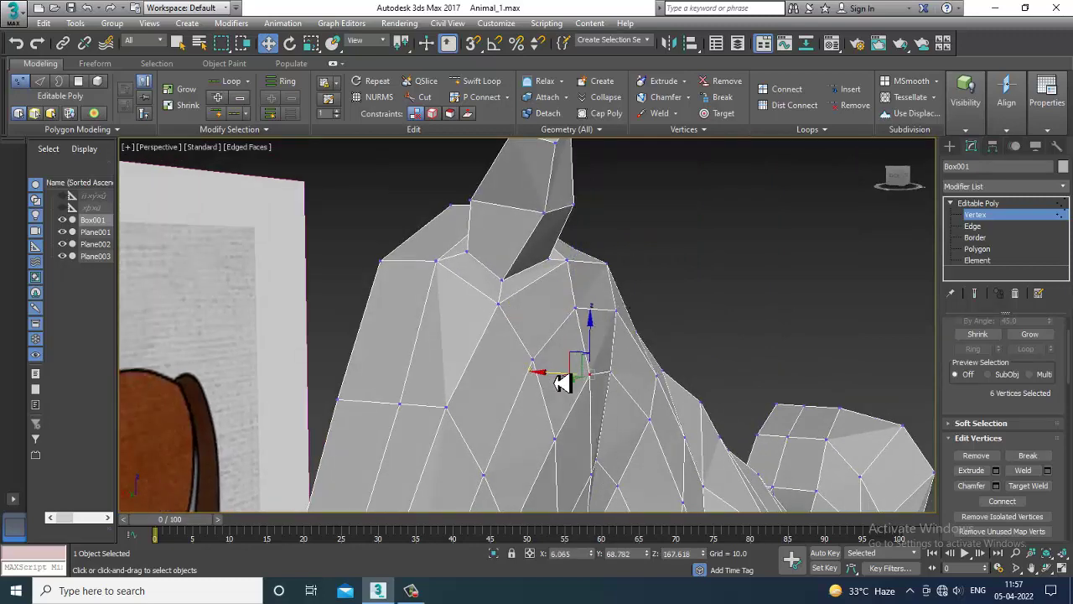
left_click_drag(557, 453, 578, 294)
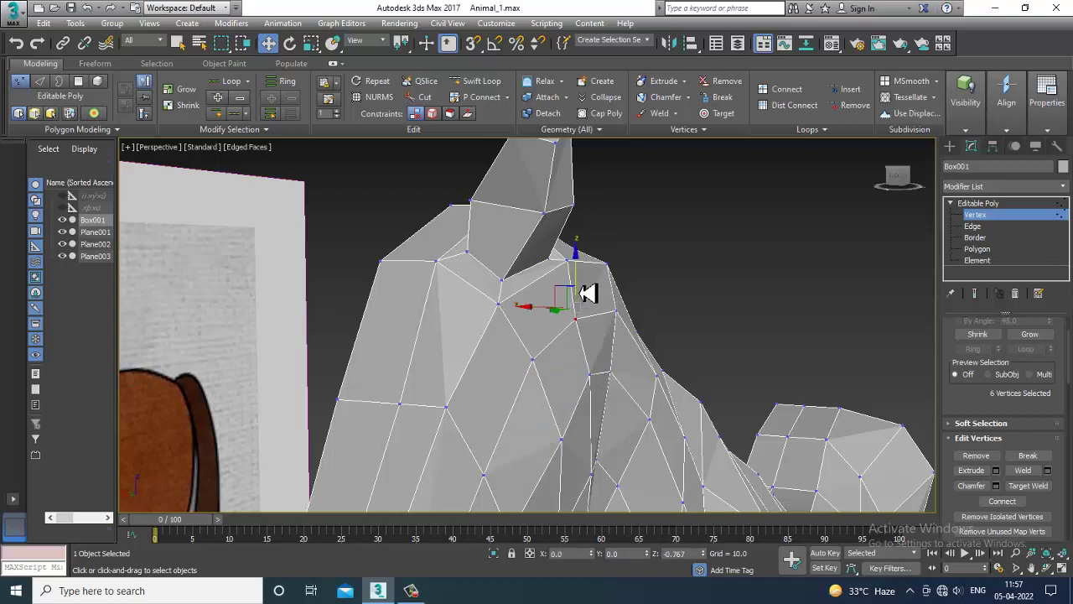
left_click_drag(535, 327, 544, 330)
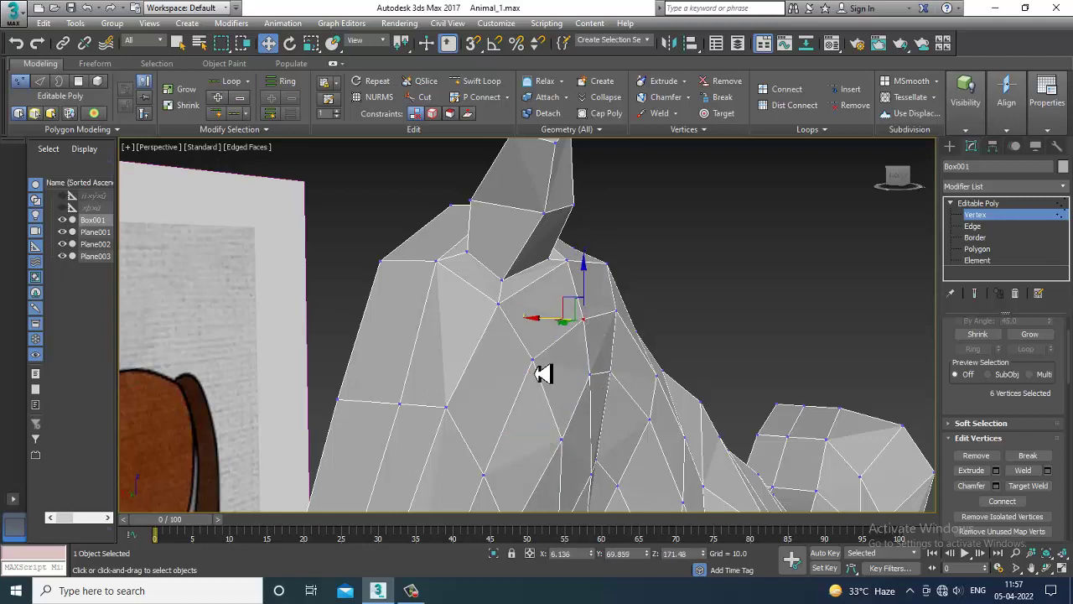
left_click_drag(543, 374, 508, 367)
scroll(641, 369, "down", 2)
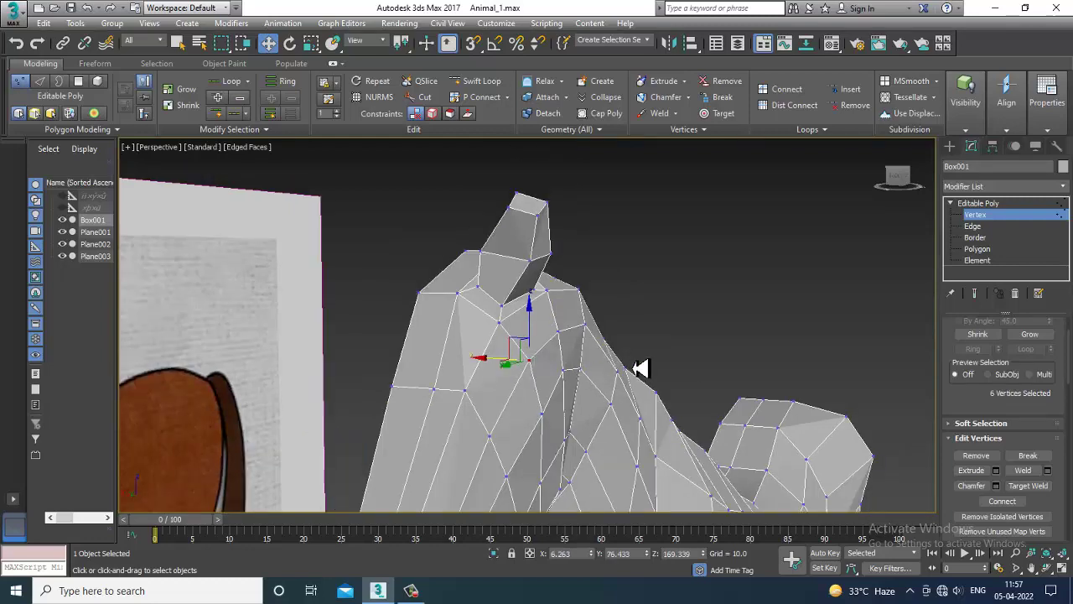
Scale the vertices at the ear's tip uniformly
middle_click_drag(641, 369, 543, 384, "alt")
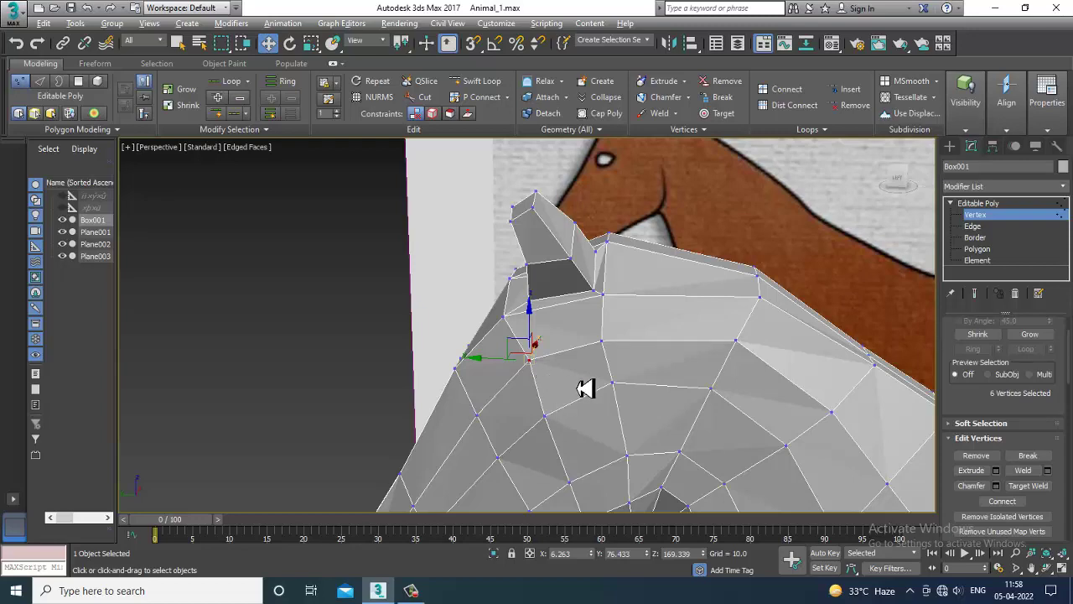
middle_click_drag(585, 388, 560, 295, "alt")
left_click_drag(640, 273, 644, 276)
middle_click_drag(644, 276, 545, 294, "alt")
key("r")
left_click_drag(582, 252, 605, 268)
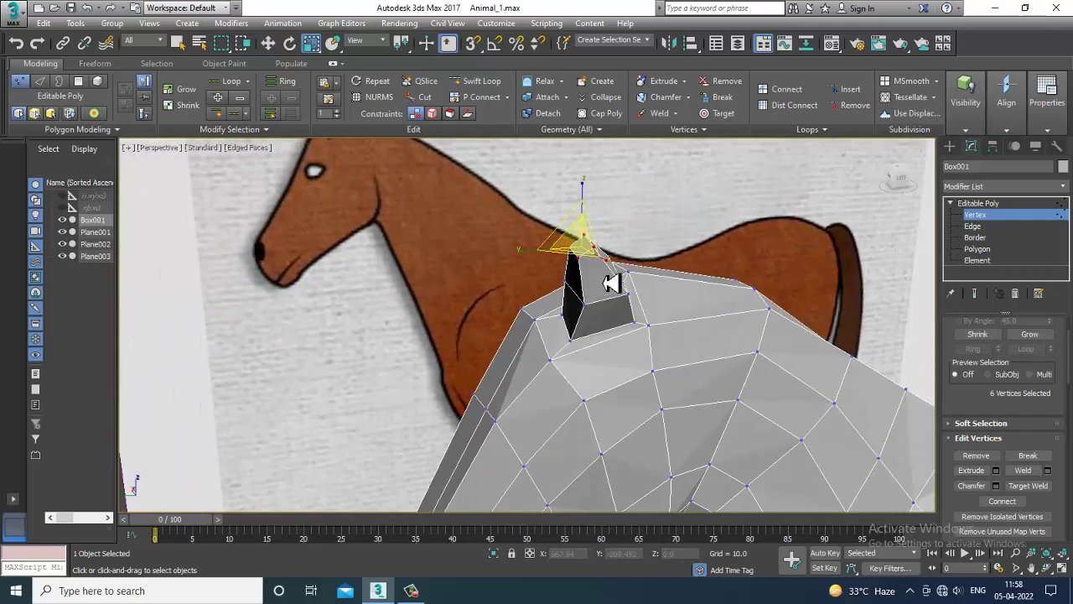
Move the two rear vertices at the base of the ear to reshape where it joins the head
middle_click_drag(613, 282, 519, 403, "alt")
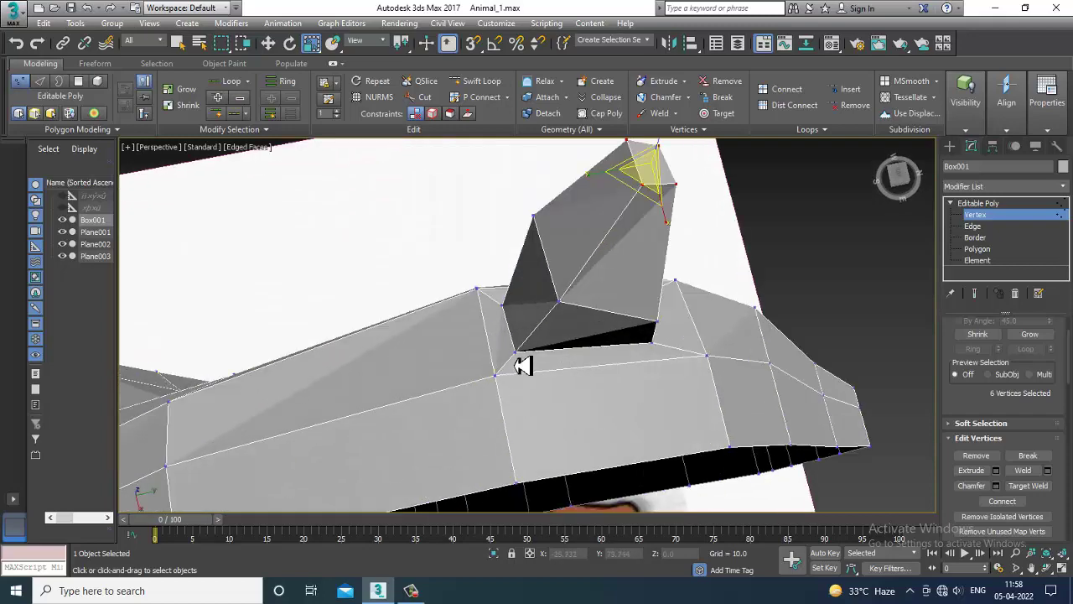
left_click(515, 353)
left_click(502, 305, "ctrl")
key("w")
left_click_drag(547, 336, 565, 331)
middle_click_drag(568, 333, 377, 292, "alt")
Inset the two front polygons of the ear as a group to leave a narrow rim around them
left_click(977, 249)
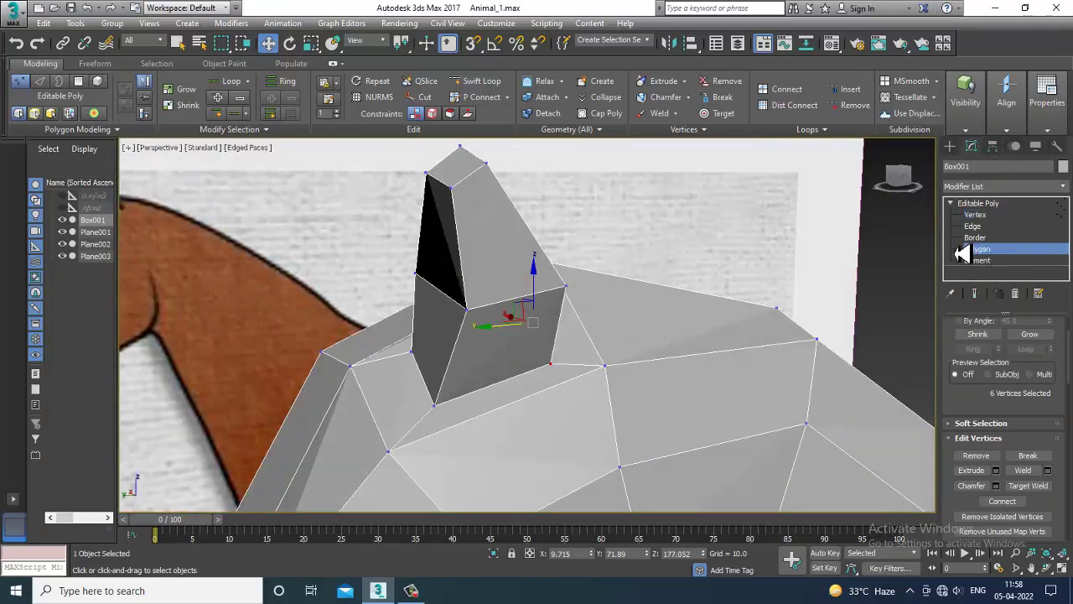
left_click(448, 342)
middle_click_drag(574, 308, 625, 314, "alt")
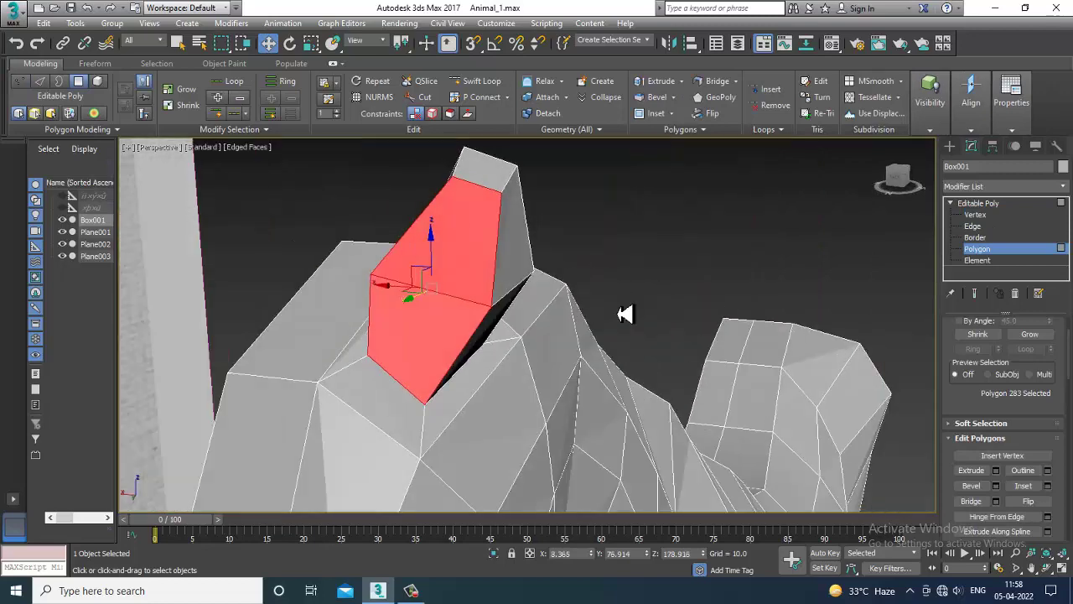
left_click(1048, 487)
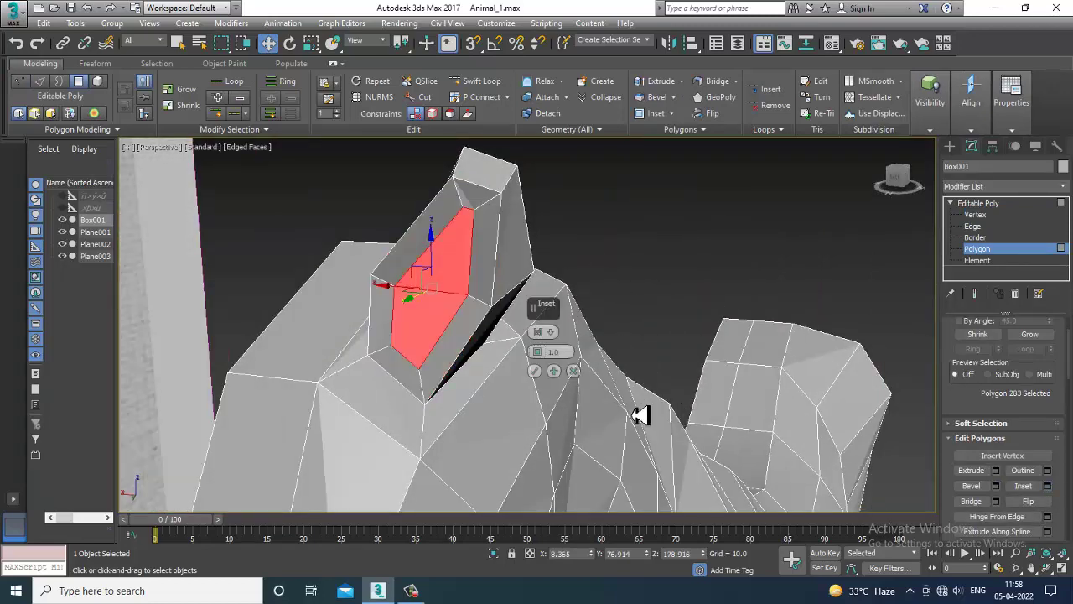
left_click_drag(542, 358, 546, 360)
left_click(535, 372)
Extrude the inset ear polygons inward with a height of -0.288
middle_click_drag(541, 377, 403, 310, "alt")
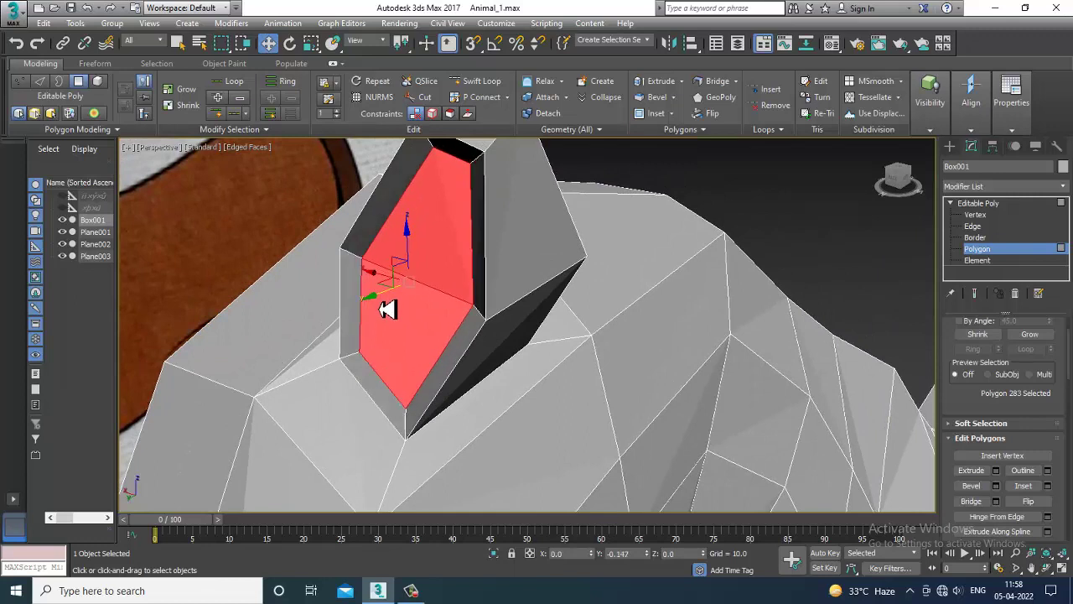
left_click(997, 471)
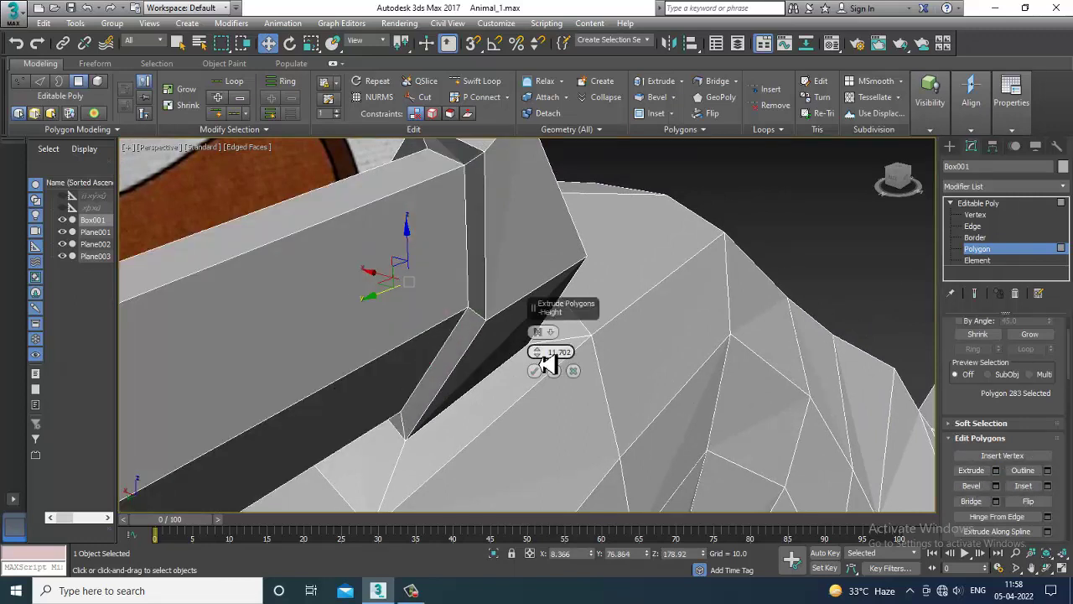
left_click_drag(547, 362, 572, 422)
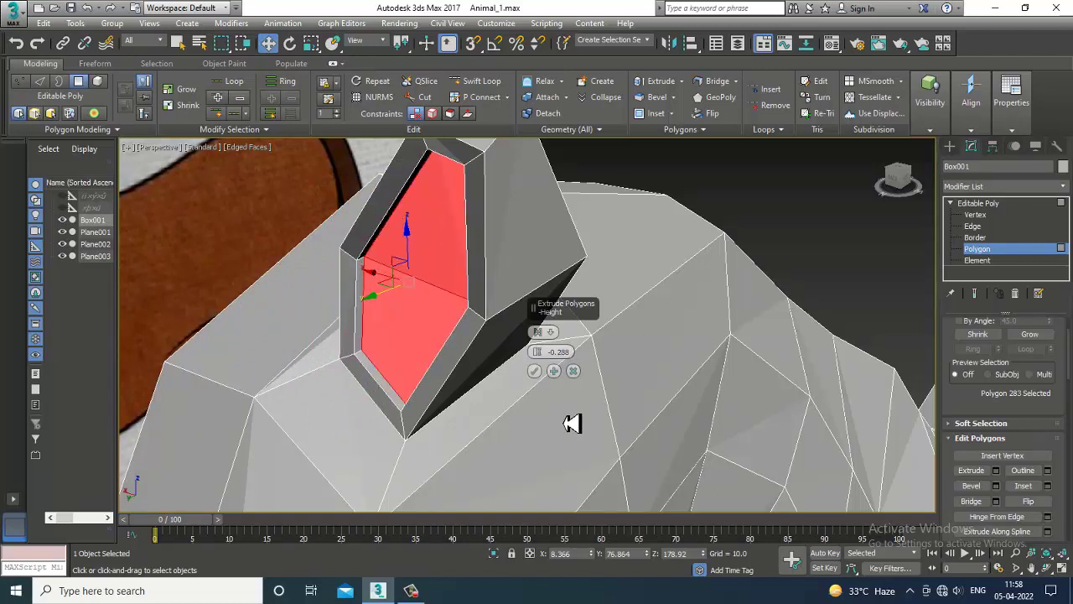
left_click(535, 372)
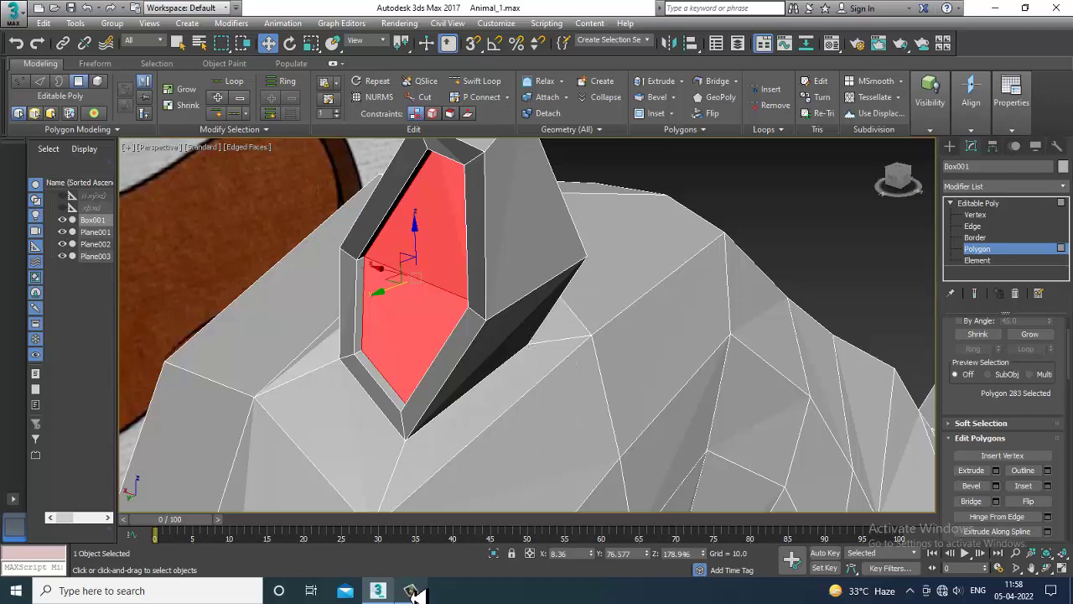
left_click(410, 590)
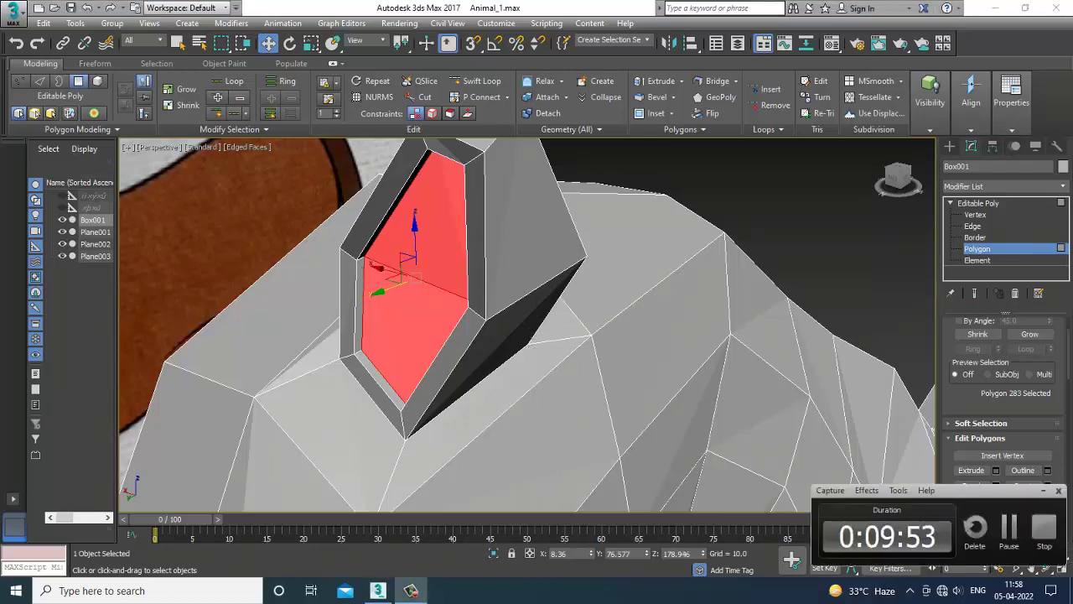
left_click(1010, 528)
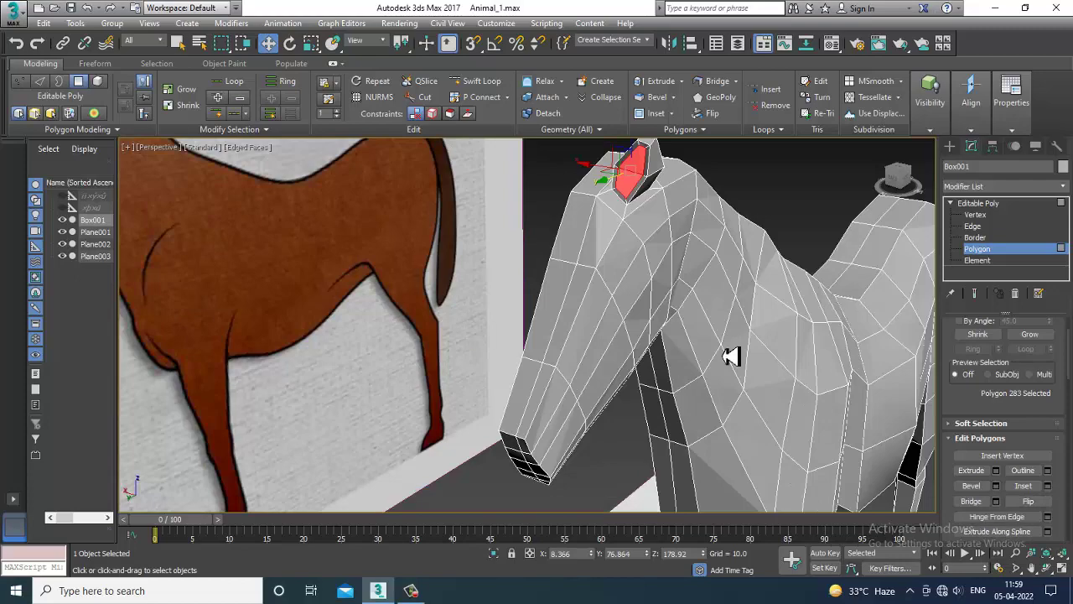
middle_click_drag(719, 273, 637, 329, "alt")
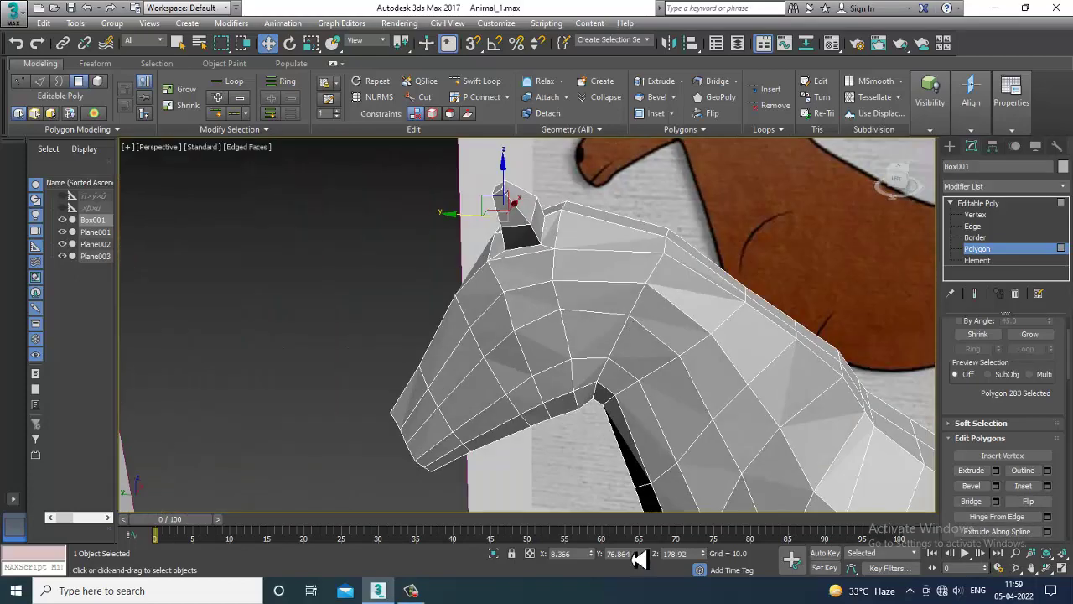
left_click(411, 590)
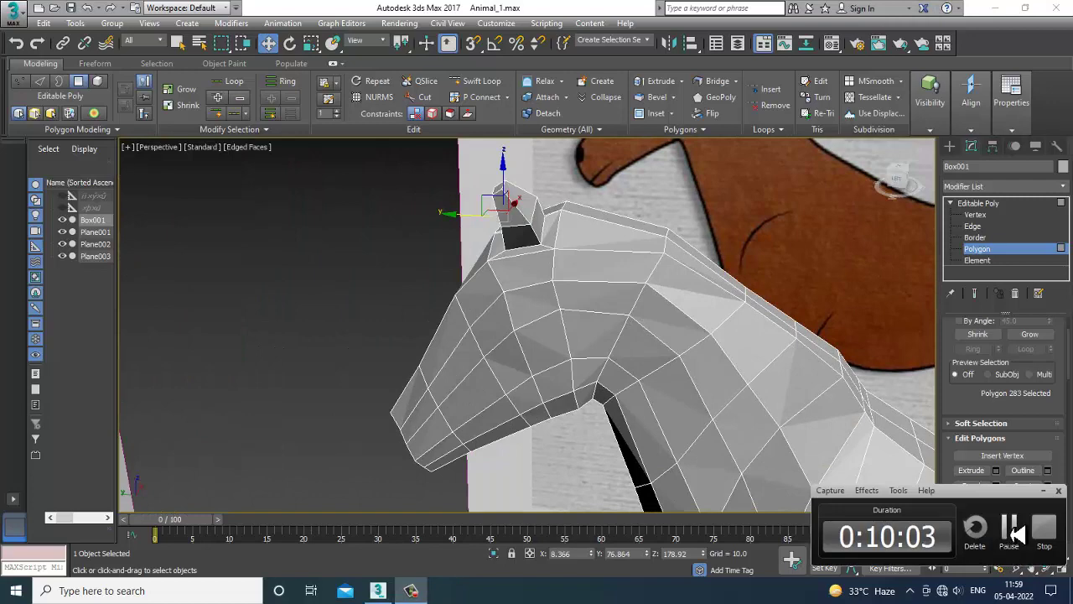
left_click(1011, 530)
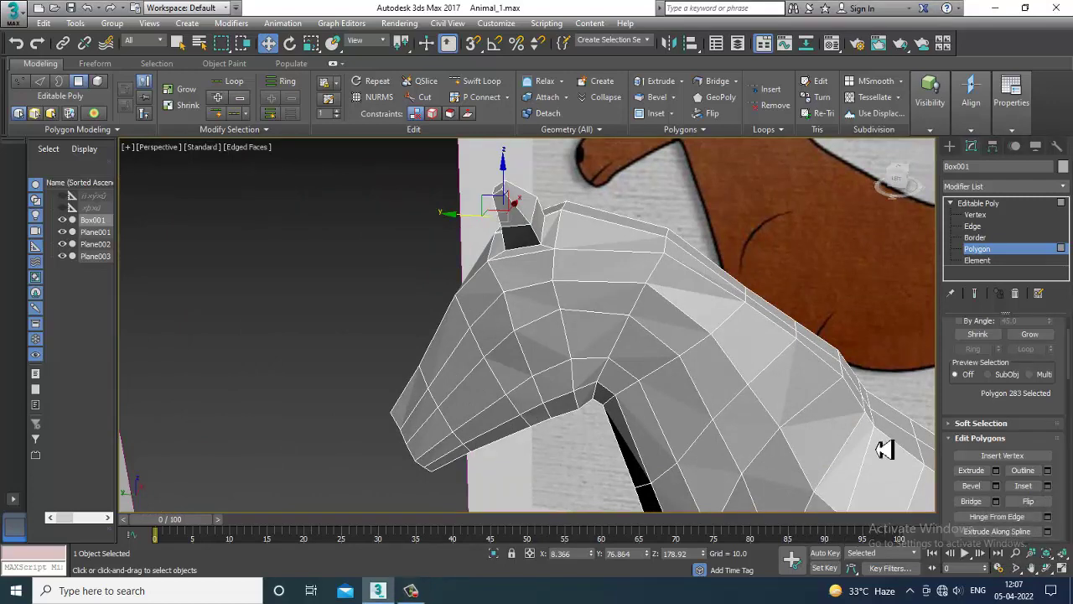
Compare the head mesh with the Left-view reference and select the two vertices in front of the ear's base
middle_click_drag(619, 315, 648, 372, "alt")
scroll(635, 344, "down", 3)
key("alt+w")
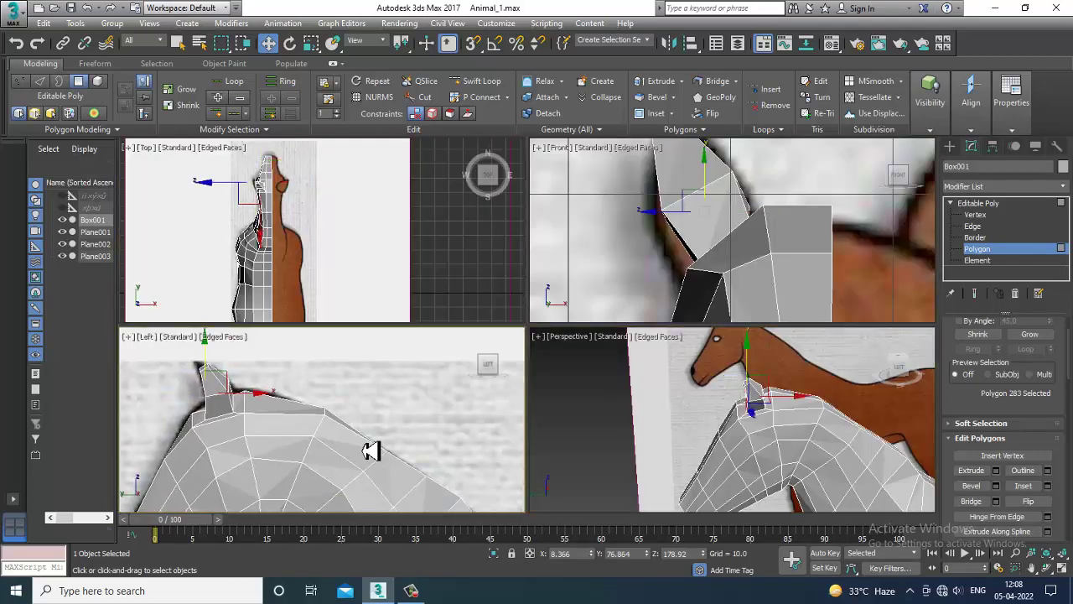
key("alt+w")
scroll(527, 344, "up", 3)
middle_click_drag(486, 257, 523, 352)
scroll(506, 285, "up", 3)
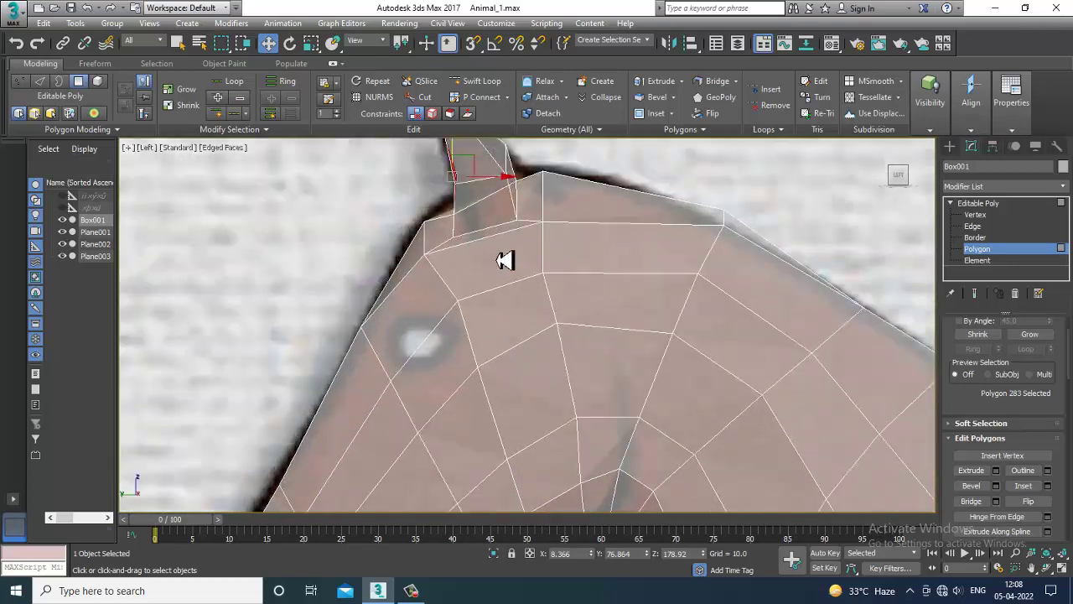
middle_click_drag(506, 259, 515, 290)
scroll(515, 290, "up", 2)
key("1")
left_click_drag(380, 239, 436, 320)
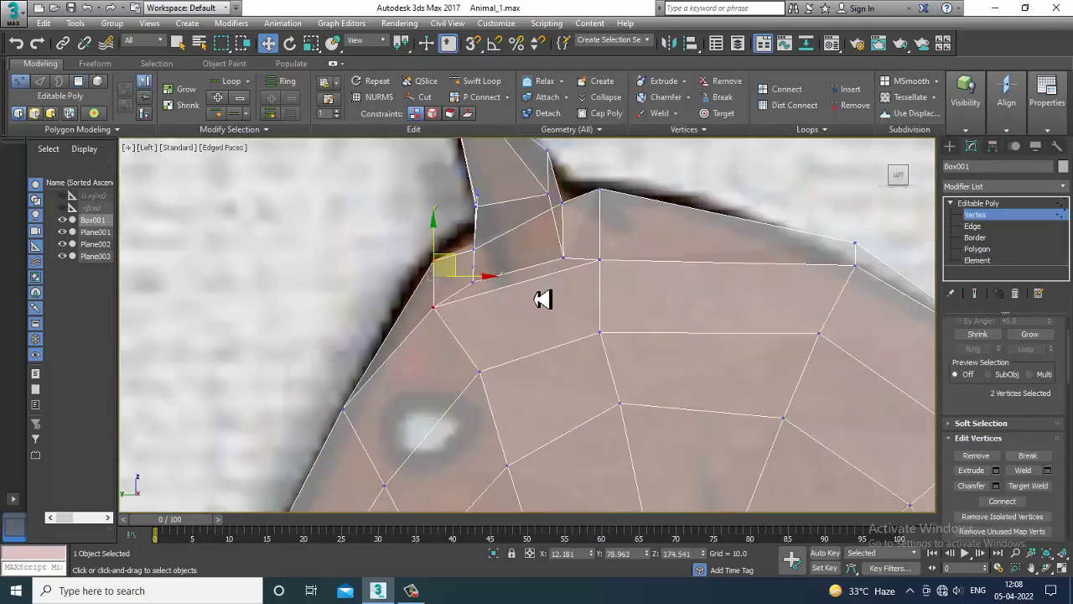
Select the vertices around the jaw corner in the Left view and reposition them in perspective where the jaw meets the neck
scroll(543, 299, "down", 3)
middle_click_drag(545, 341, 545, 226)
scroll(508, 318, "up", 2)
middle_click_drag(597, 277, 545, 301)
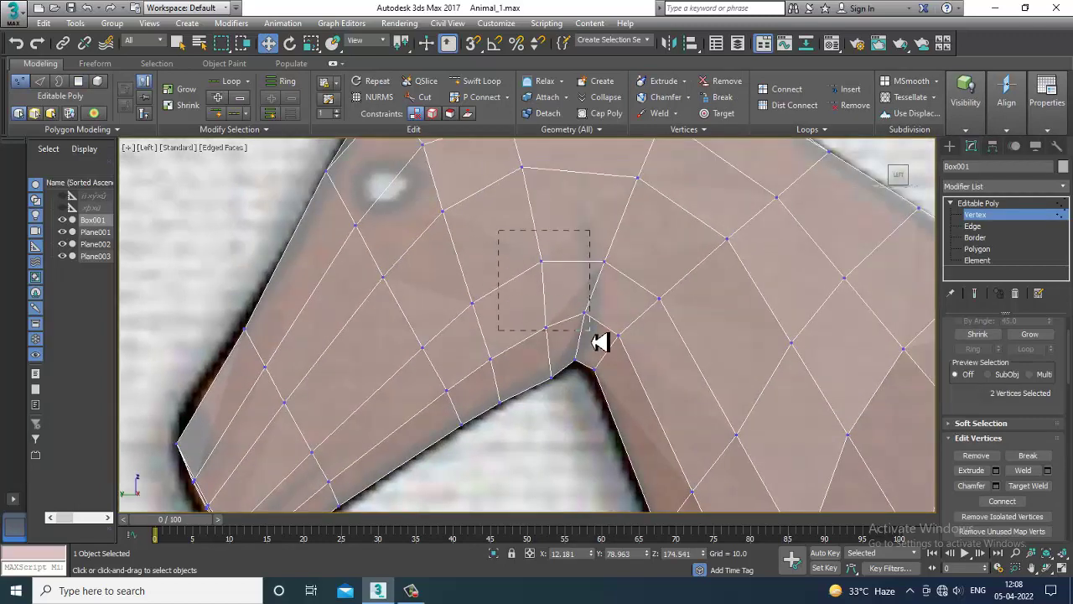
key("alt+w")
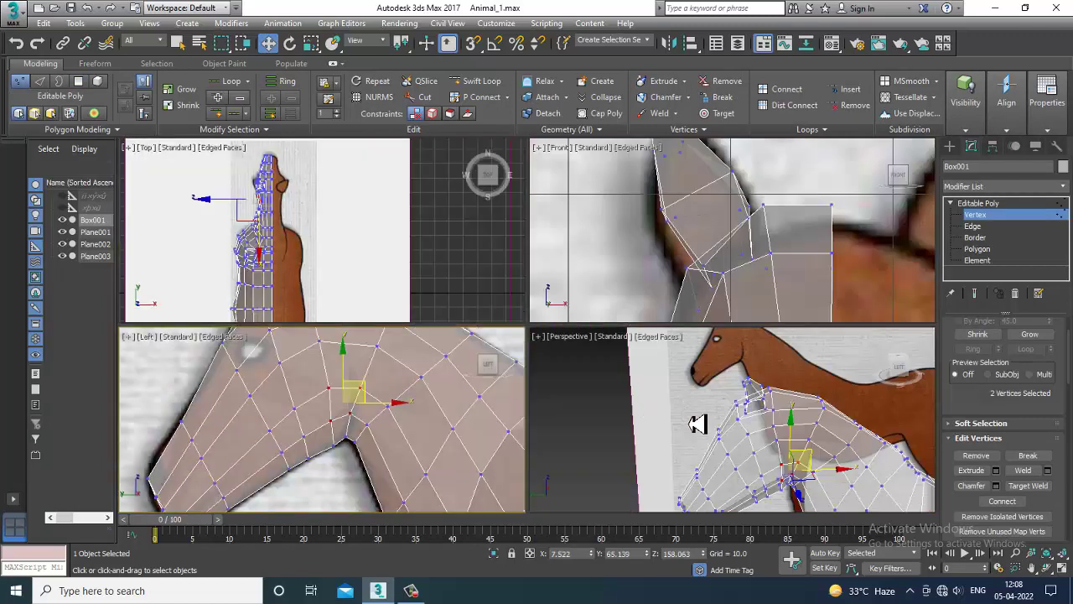
middle_click_drag(696, 423, 688, 320, "alt")
key("alt+x")
scroll(737, 422, "up", 3)
key("alt+w")
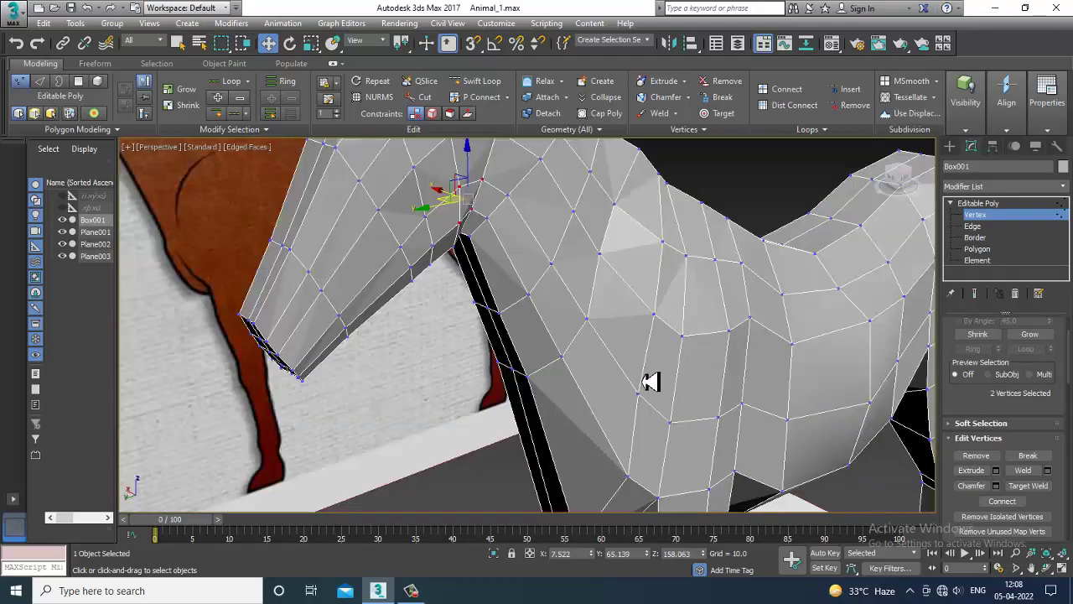
middle_click_drag(648, 381, 494, 353, "alt")
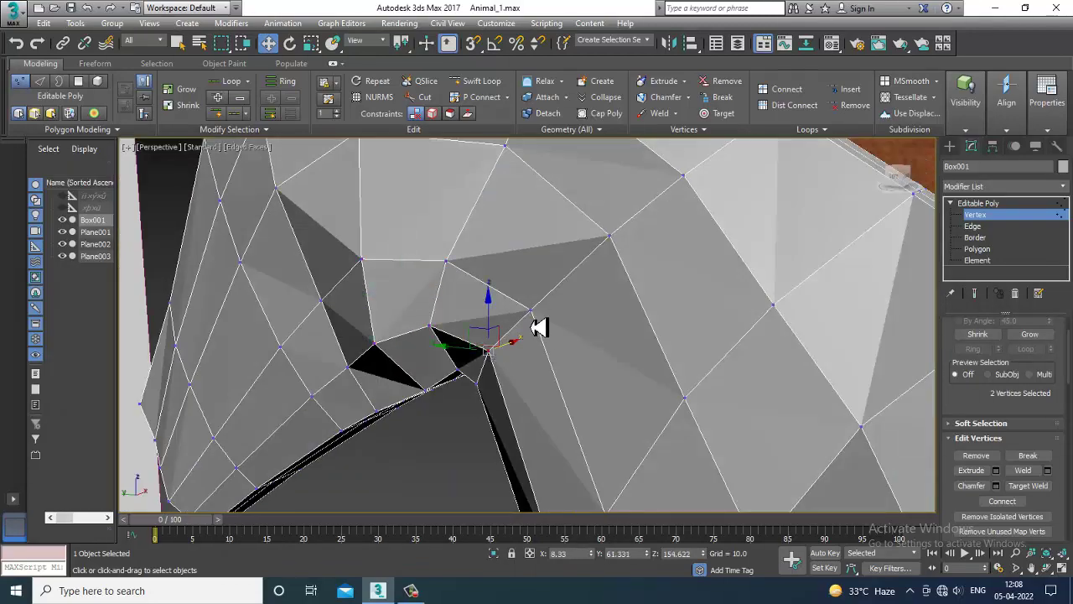
middle_click_drag(560, 349, 751, 345, "alt")
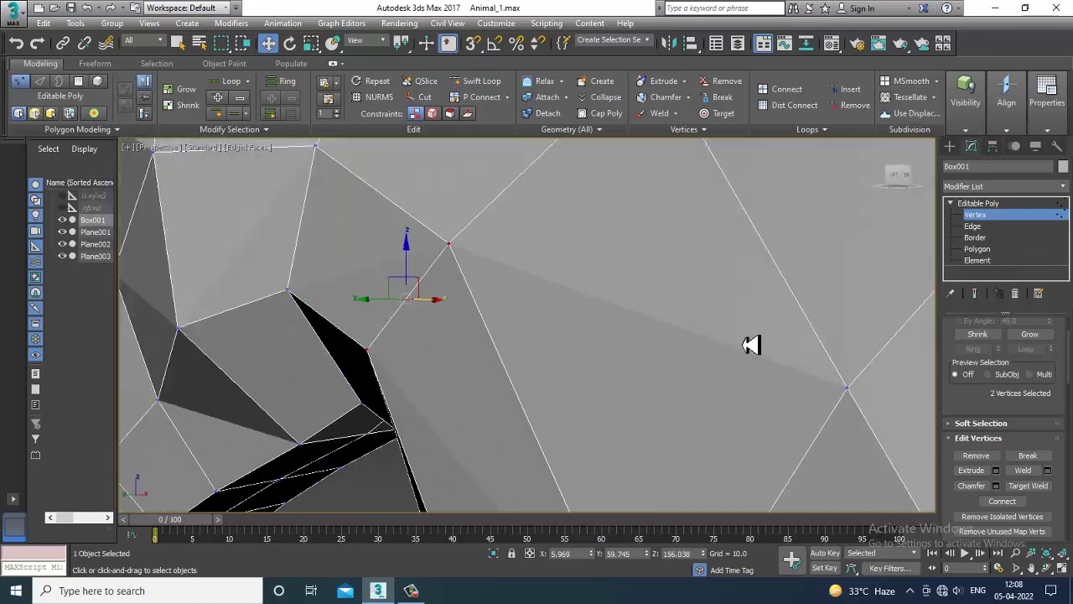
Shift the column of vertices along the cheek slightly outward along X
left_click(974, 226)
scroll(686, 381, "down", 5)
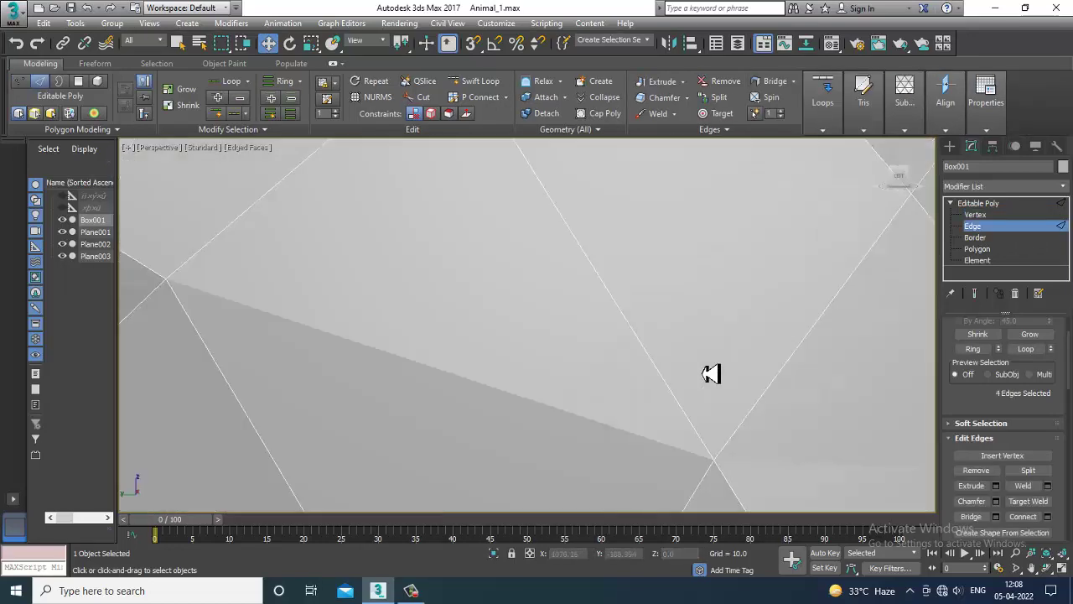
scroll(608, 354, "up", 4)
middle_click_drag(596, 373, 451, 303, "alt")
key("1")
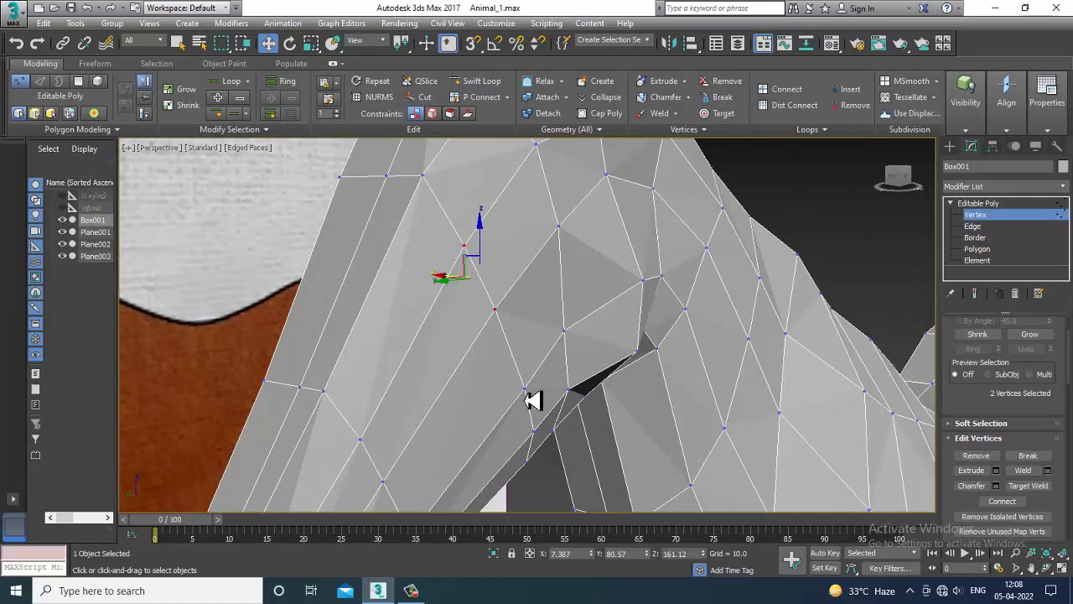
left_click_drag(461, 325, 473, 325)
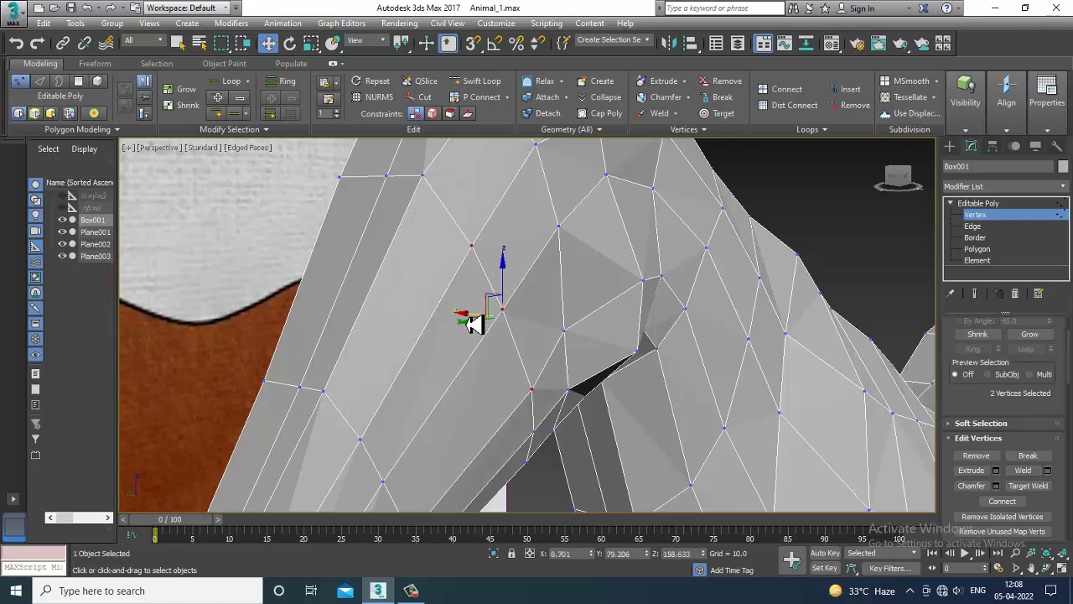
Shift the vertices on the muzzle tip and at the throat under the jaw along X to refine the head's width
middle_click_drag(474, 326, 505, 243, "alt")
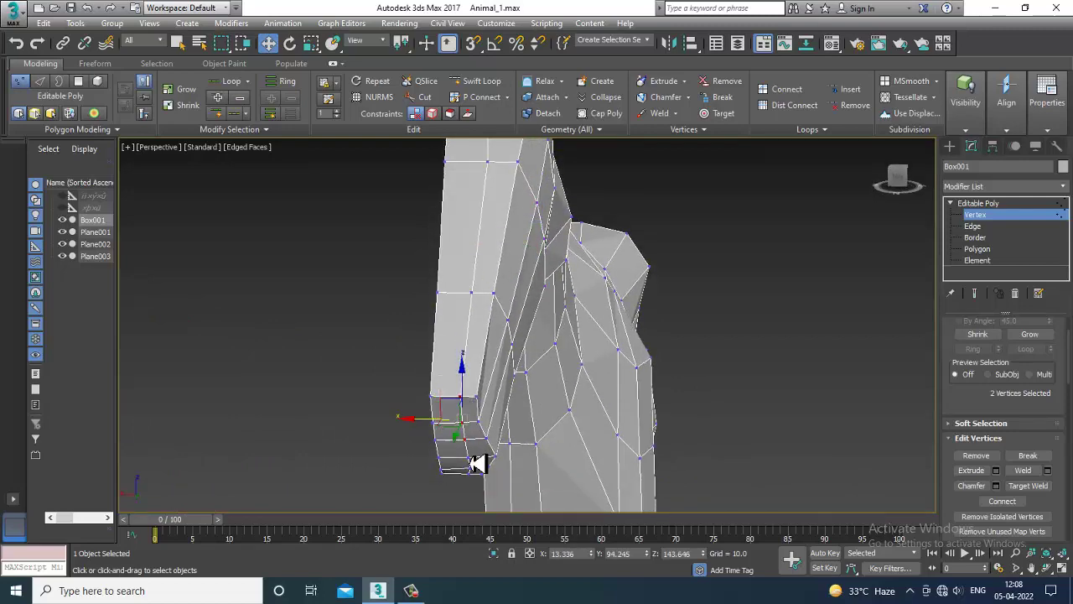
middle_click_drag(476, 463, 515, 352, "alt")
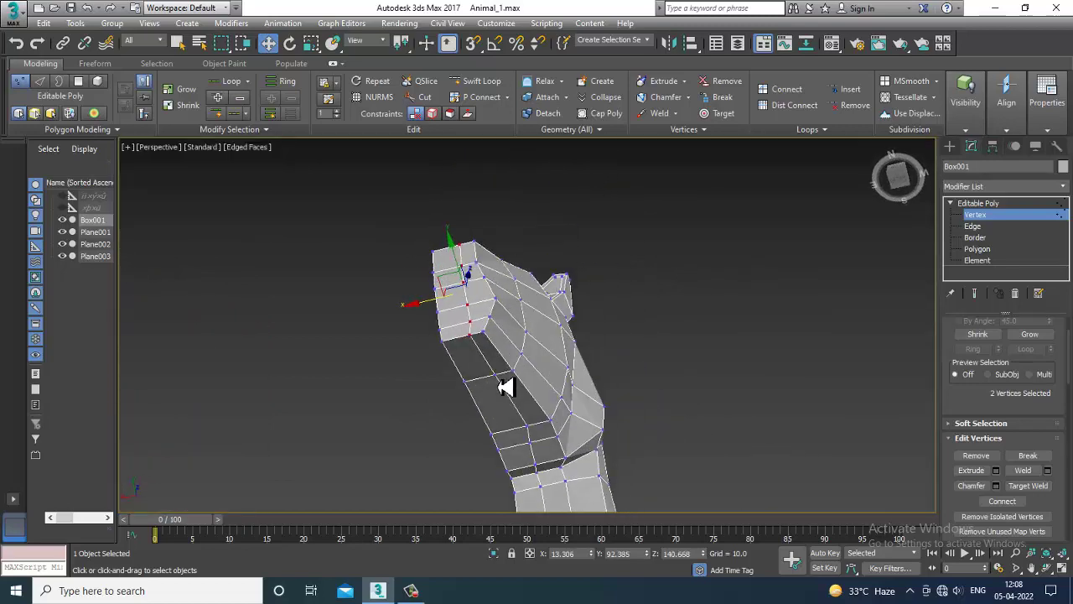
middle_click_drag(437, 267, 515, 363, "alt")
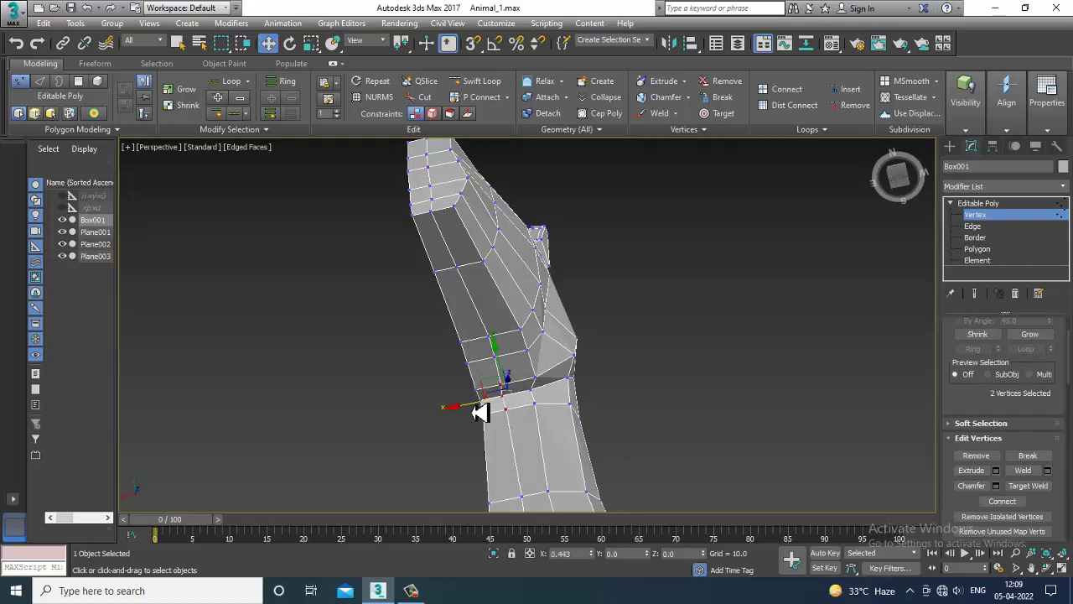
middle_click_drag(567, 426, 446, 275, "alt")
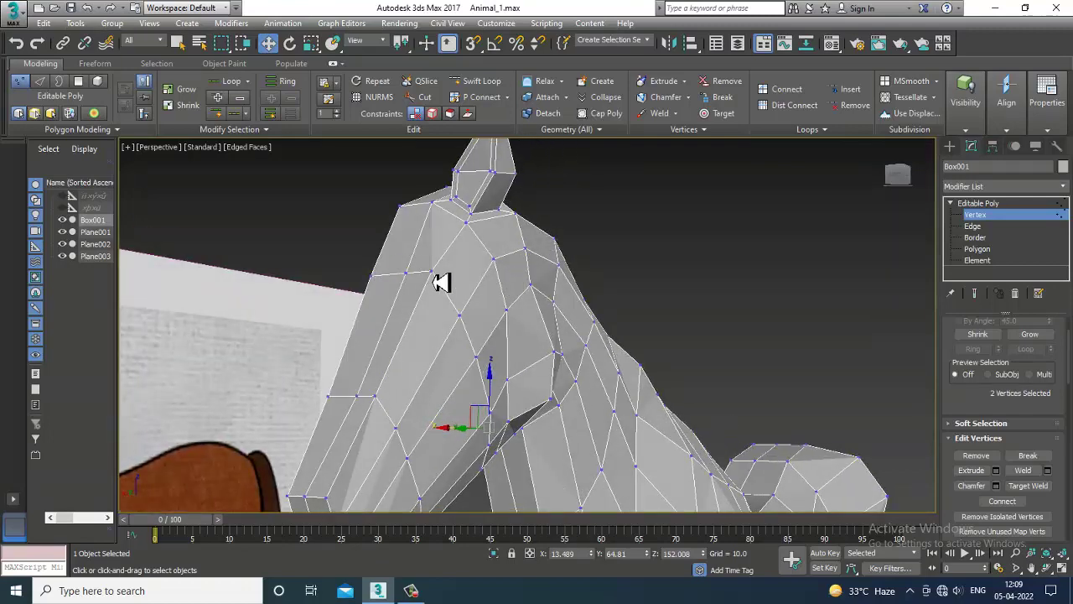
Reposition the vertices along the side of the face, from the brow down to the muzzle, to round the cheek
mouse_move(510, 299)
middle_mouse_down("alt")
mouse_move(472, 299)
mouse_move(469, 266)
mouse_move(448, 256)
middle_mouse_up("alt")
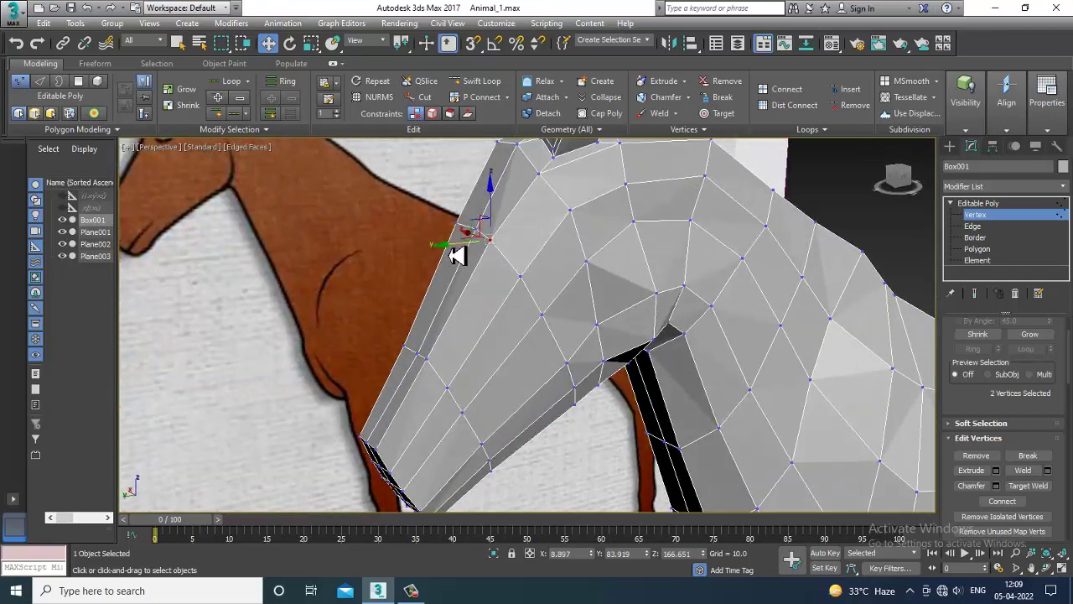
mouse_move(464, 340)
middle_mouse_down("alt")
mouse_move(488, 276)
mouse_move(458, 307)
mouse_move(462, 335)
mouse_move(434, 313)
mouse_move(493, 346)
mouse_move(493, 319)
middle_mouse_up("alt")
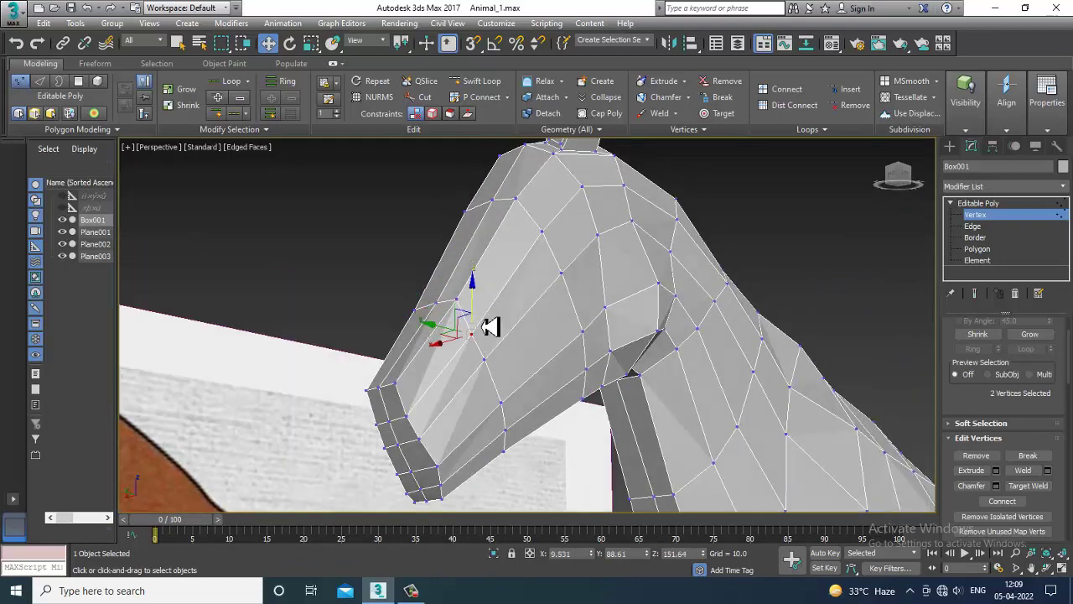
middle_click_drag(503, 348, 523, 369, "alt")
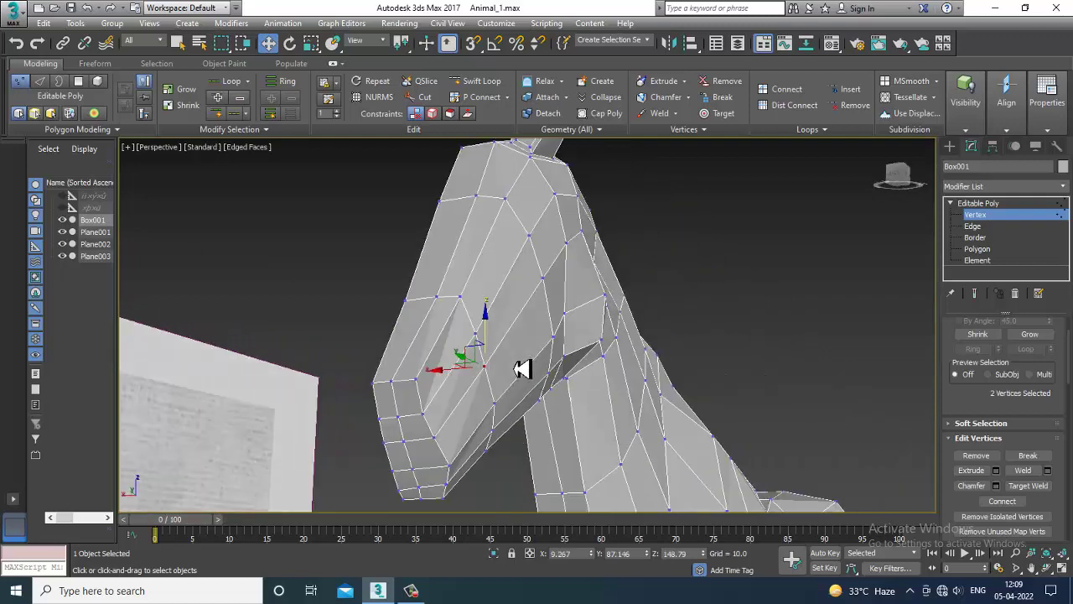
middle_click_drag(449, 380, 597, 273, "alt")
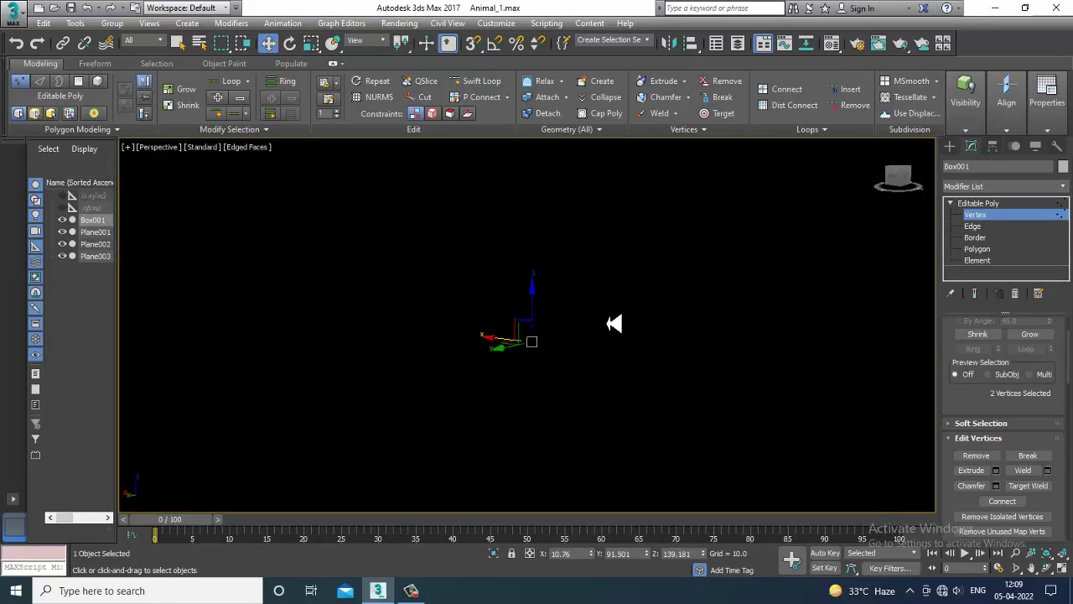
mouse_move(615, 323)
middle_mouse_down("alt")
mouse_move(654, 324)
mouse_move(613, 333)
mouse_move(711, 314)
mouse_move(644, 297)
mouse_move(695, 336)
mouse_move(630, 349)
mouse_move(579, 333)
mouse_move(565, 355)
mouse_move(635, 333)
mouse_move(604, 337)
middle_mouse_up("alt")
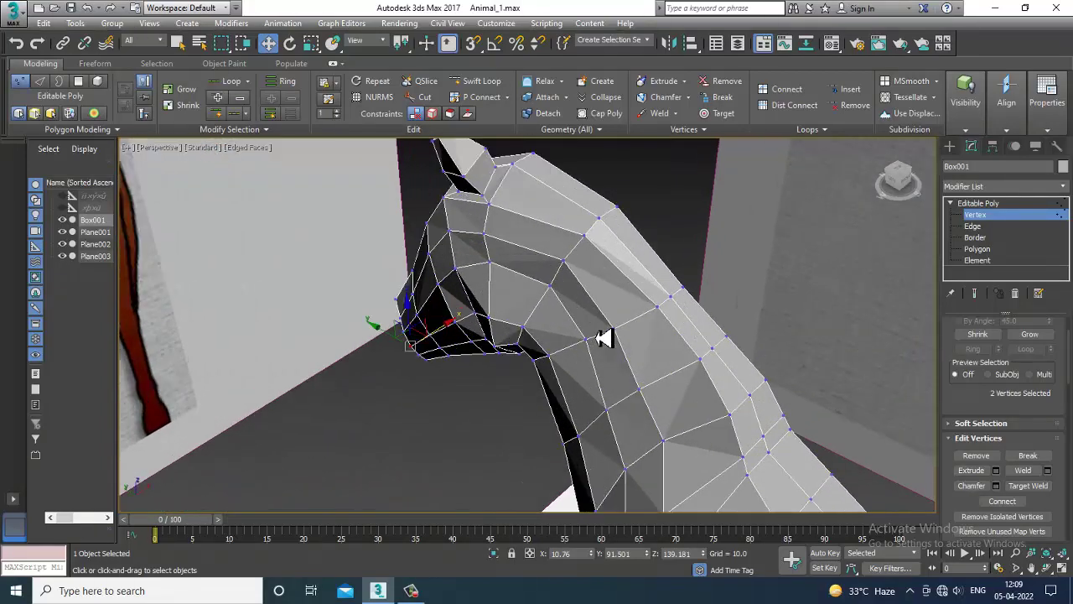
Leave vertex editing and turn on NURMS smoothing for the horse mesh
left_click(977, 214)
right_click(566, 238)
left_click(533, 90)
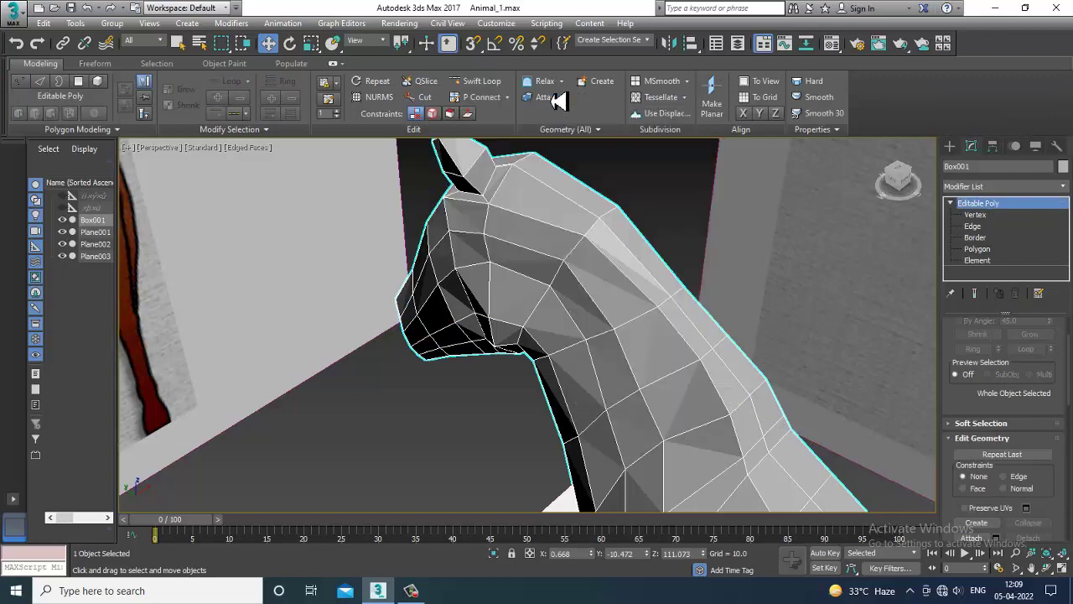
mouse_move(621, 335)
middle_mouse_down("alt")
mouse_move(611, 343)
mouse_move(643, 311)
mouse_move(623, 342)
middle_mouse_up("alt")
scroll(621, 343, "down", 3)
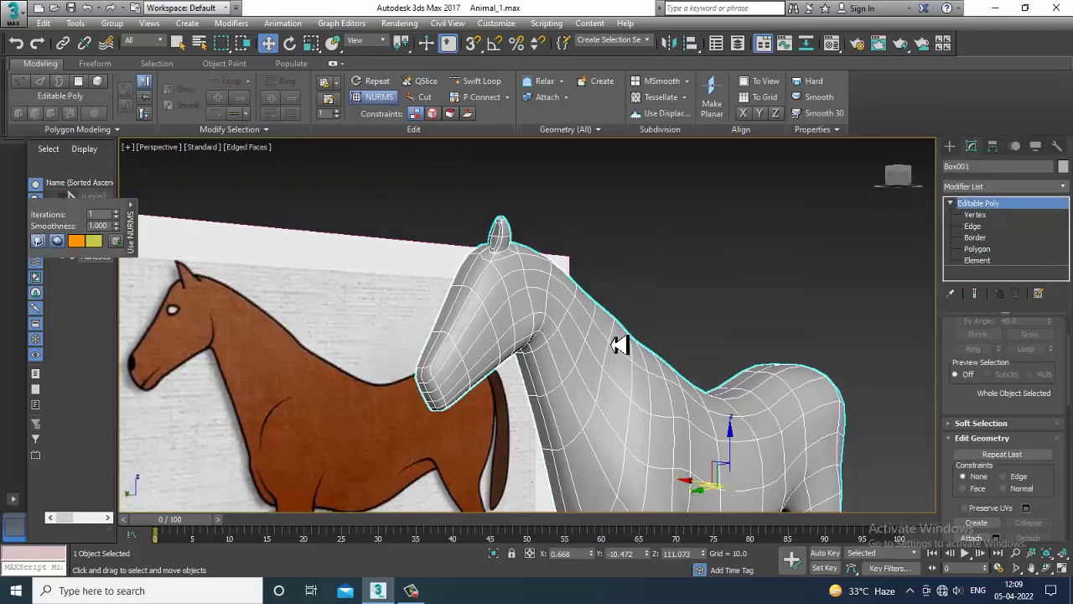
Compare the smoothed head, ear and muzzle with the reference images in the Front and Left views
middle_click_drag(702, 357, 608, 403, "alt")
key("alt+w")
left_click(739, 277)
key("alt+w")
scroll(711, 335, "down", 4)
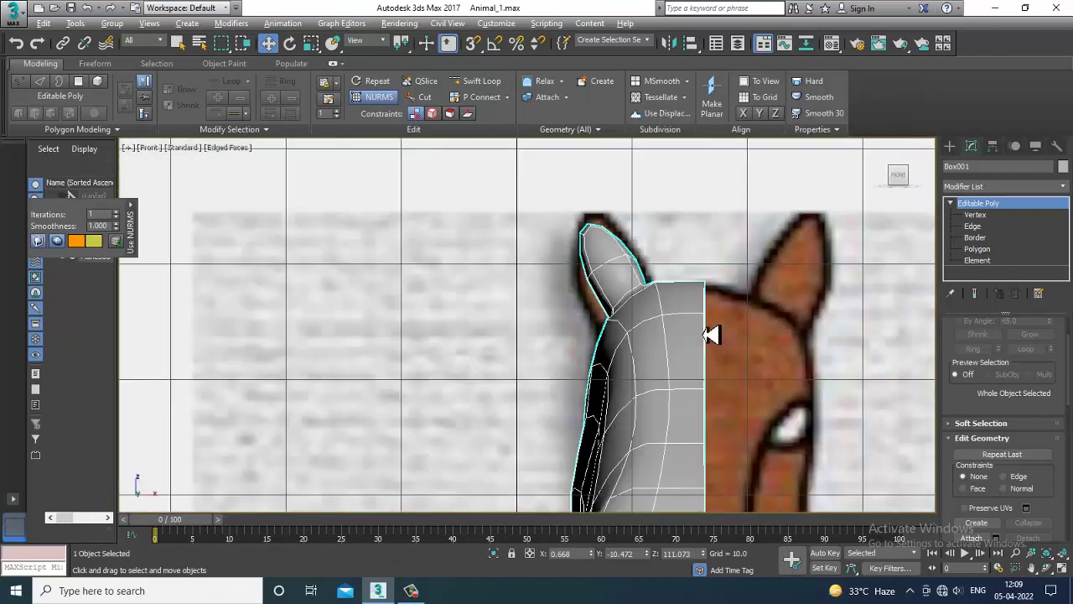
key("alt+w")
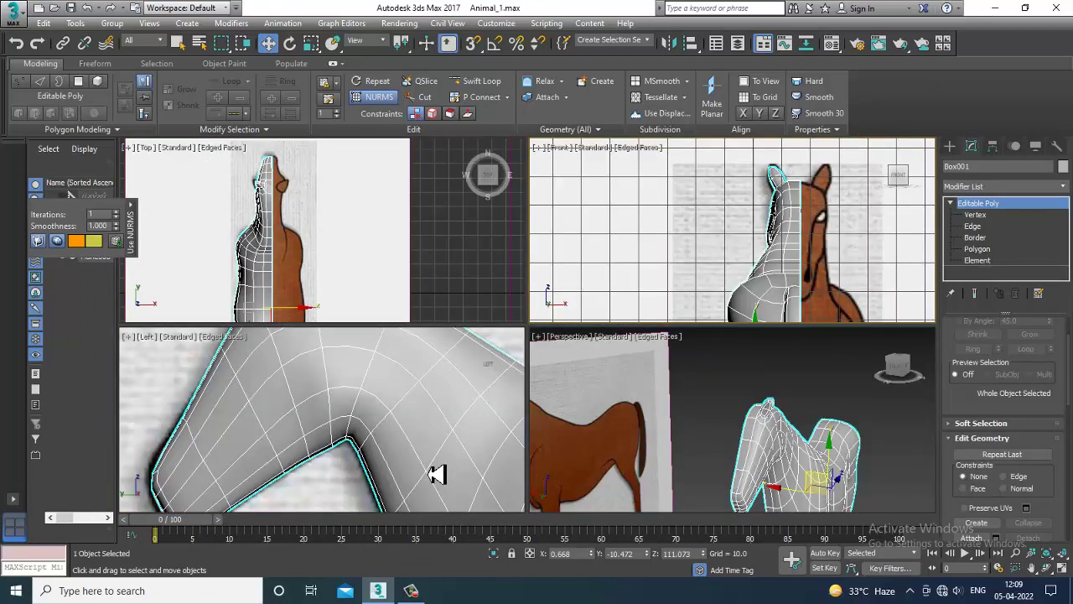
key("alt+w")
scroll(537, 419, "down", 3)
scroll(496, 392, "up", 2)
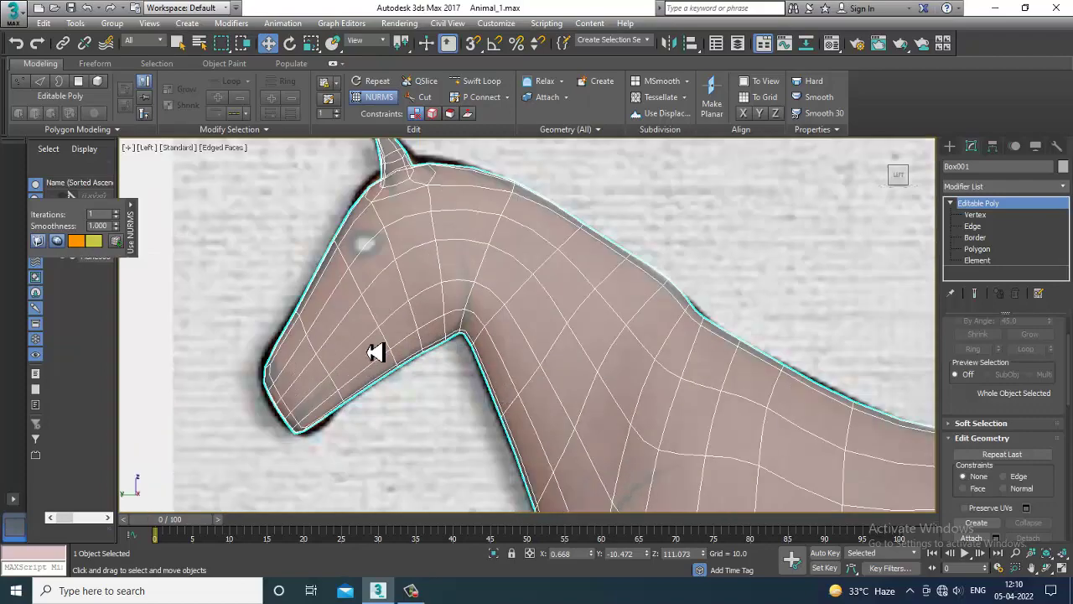
scroll(376, 352, "up", 2)
key("alt+w")
scroll(328, 431, "up", 1)
key("alt+w")
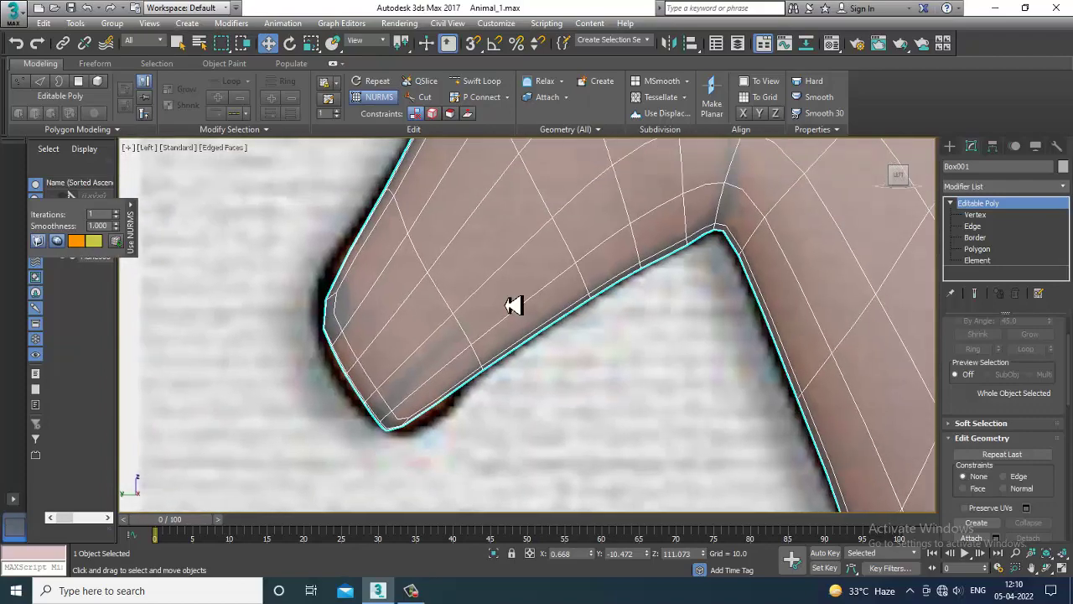
Move the vertex on the nose bridge onto the reference outline in the Left view
scroll(513, 305, "up", 3)
key("1")
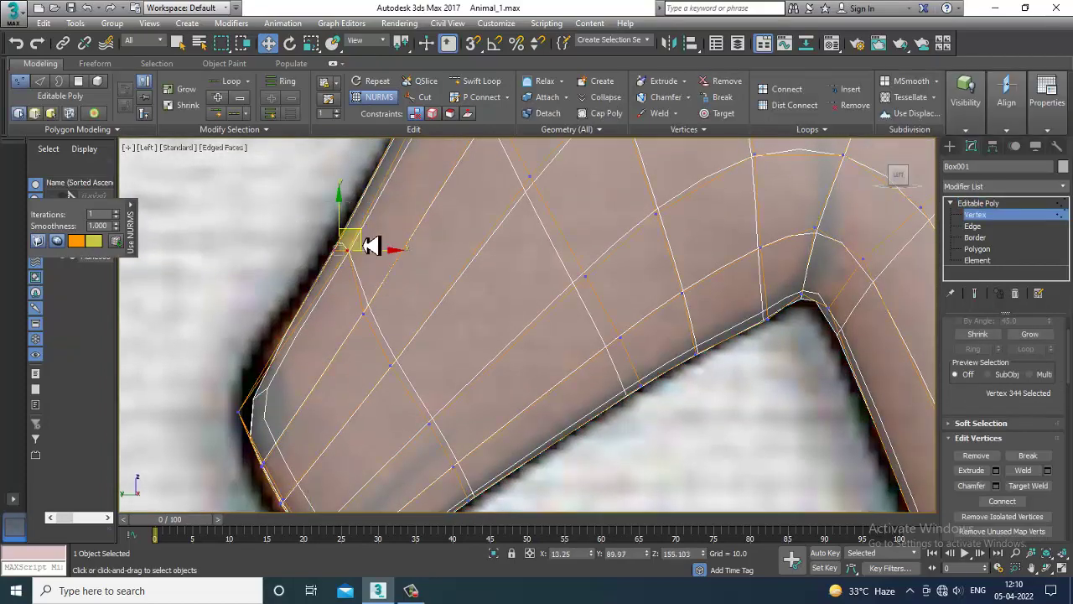
scroll(353, 240, "down", 3)
scroll(455, 398, "up", 1)
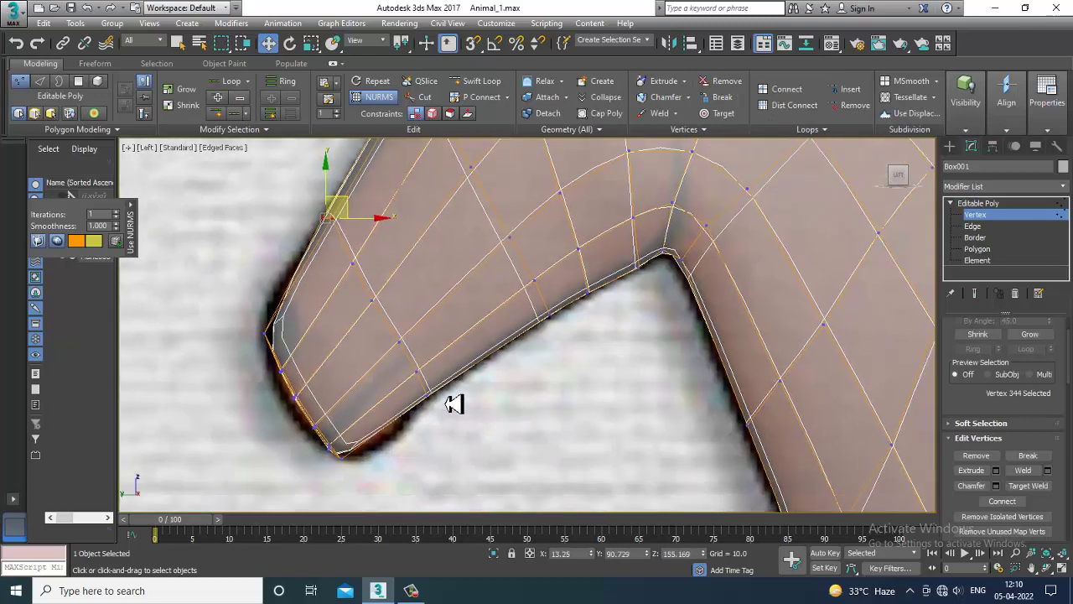
Add an edge loop around the muzzle just behind its tip with Swift Loop
scroll(341, 453, "up", 3)
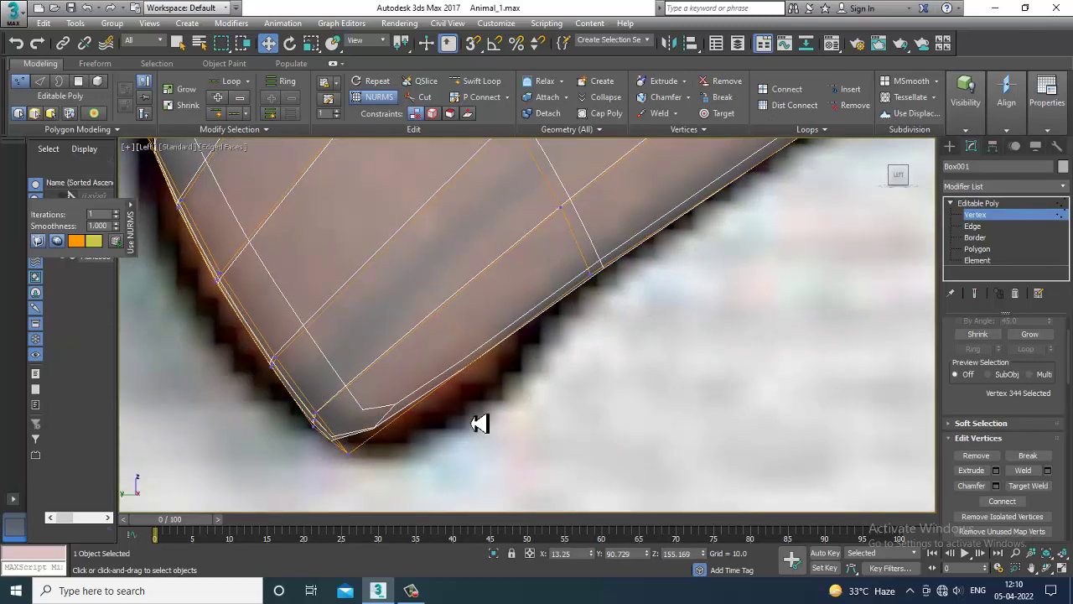
middle_click_drag(630, 312, 630, 371)
scroll(630, 372, "down", 3)
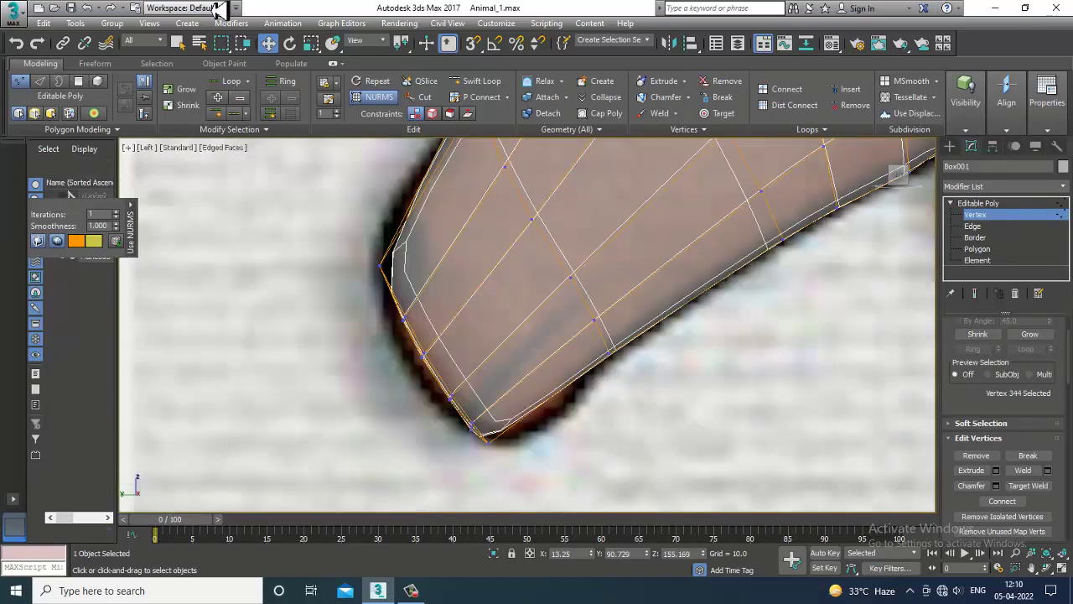
left_click(482, 82)
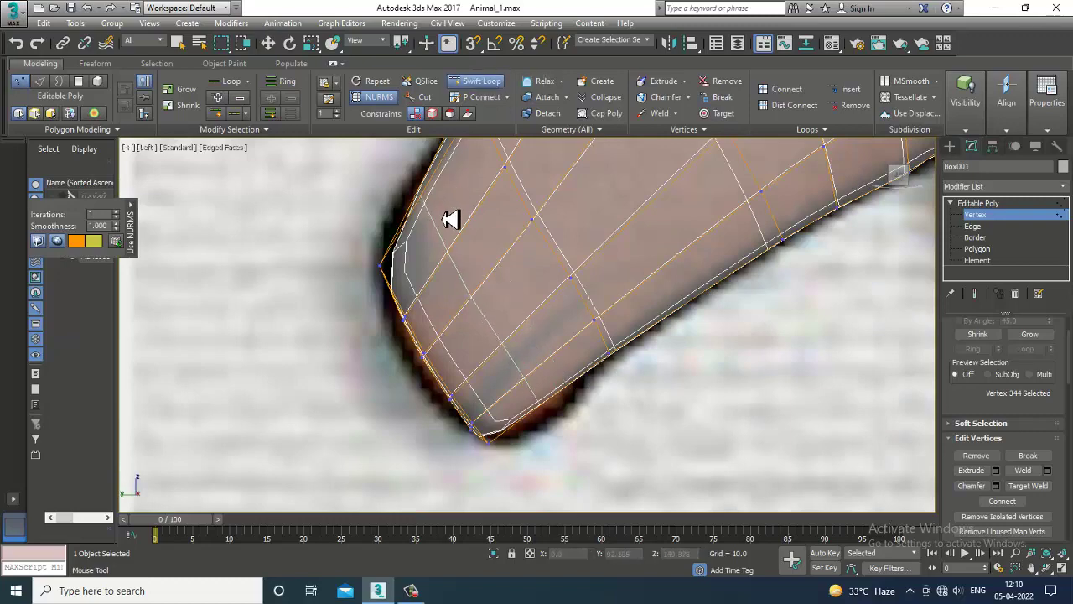
scroll(450, 226, "up", 3)
left_click(462, 246)
key("w")
Move the new loop's lower vertices down and back onto the chin outline of the Left-view reference
middle_click_drag(595, 453, 541, 237)
scroll(593, 318, "down", 3)
scroll(583, 342, "up", 3)
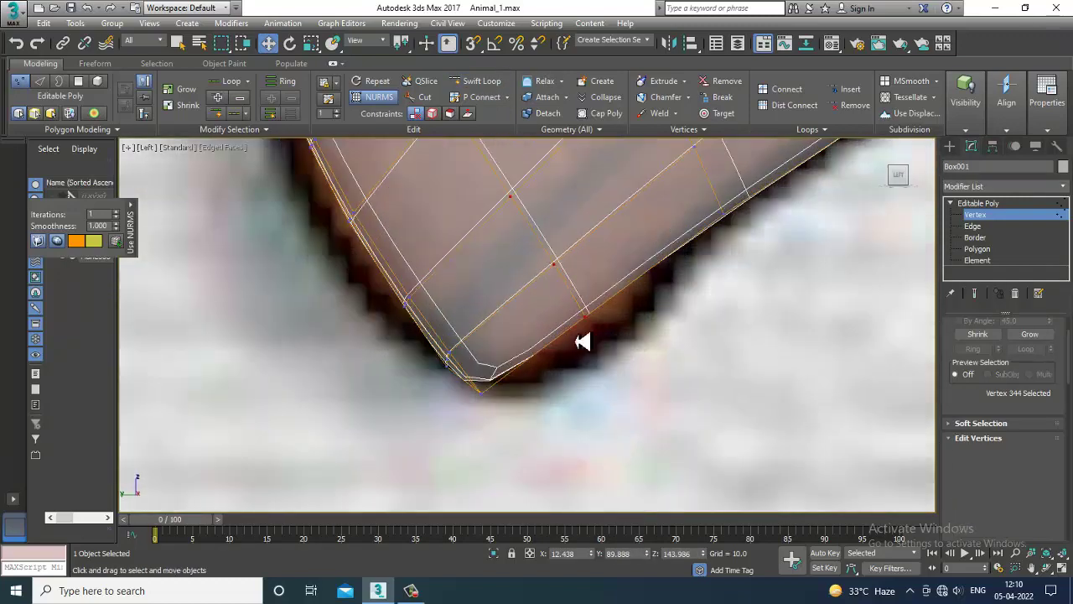
key("1")
key("1")
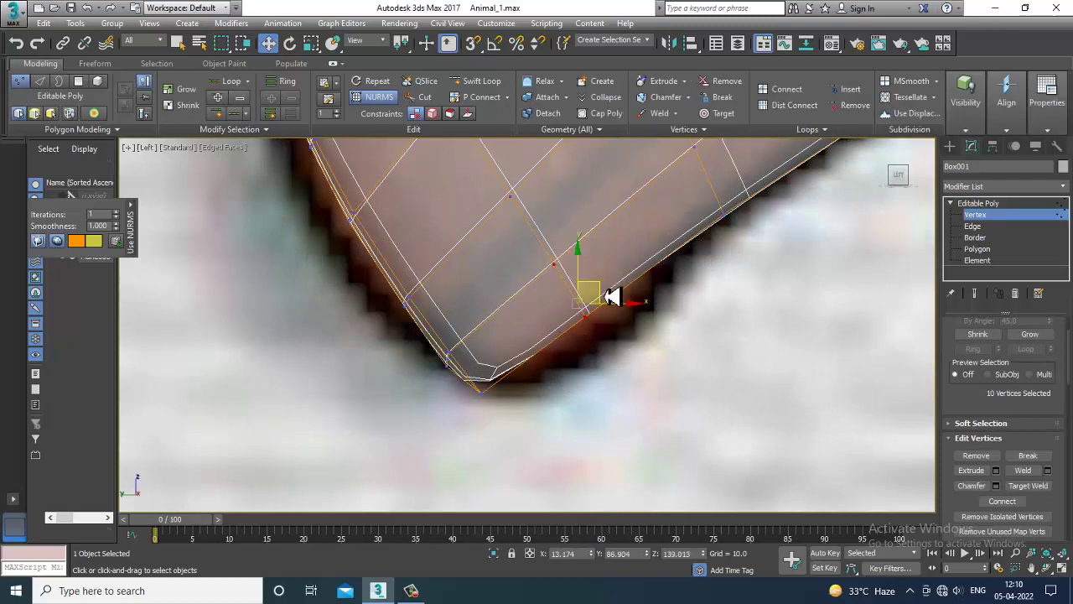
left_click_drag(605, 296, 627, 337)
scroll(642, 347, "down", 4)
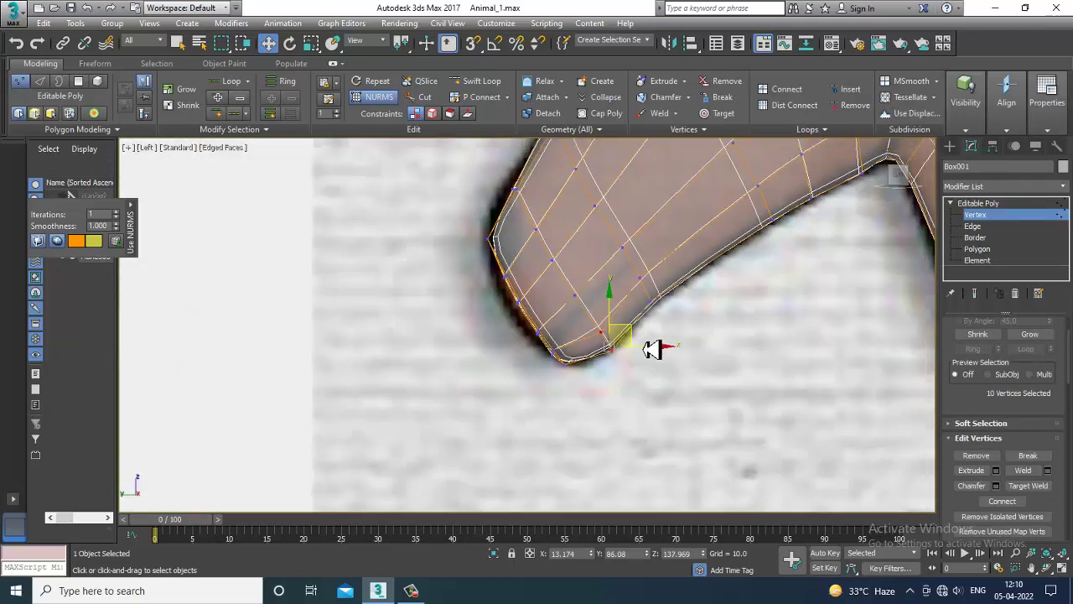
Move the vertices along the front of the muzzle outward in the Left view to follow the reference outline
scroll(637, 352, "up", 1)
scroll(570, 356, "up", 1)
scroll(523, 360, "up", 2)
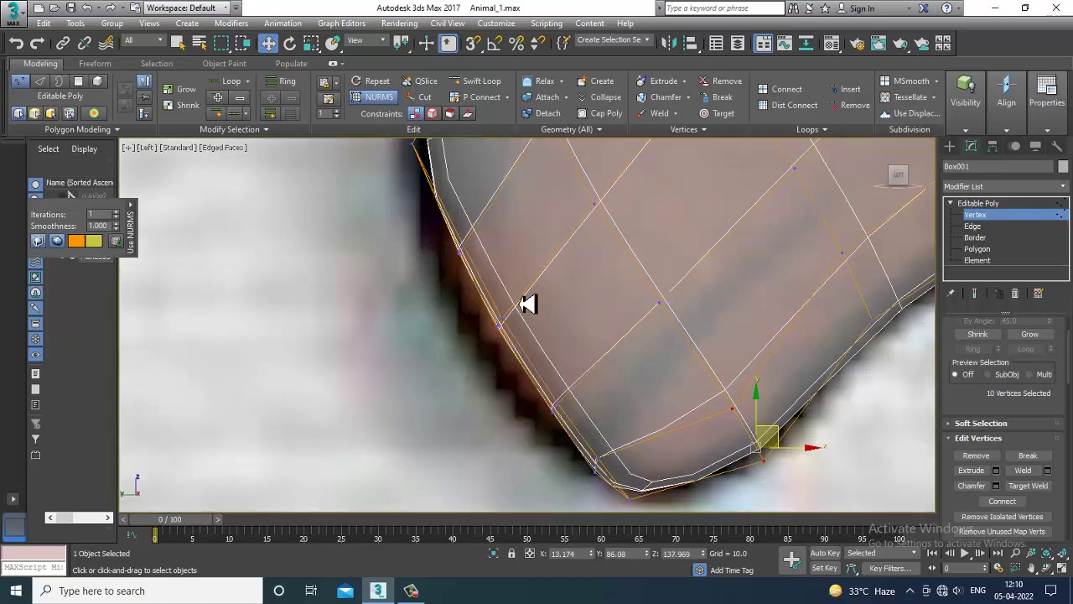
left_click(458, 247)
left_click_drag(482, 244, 469, 264)
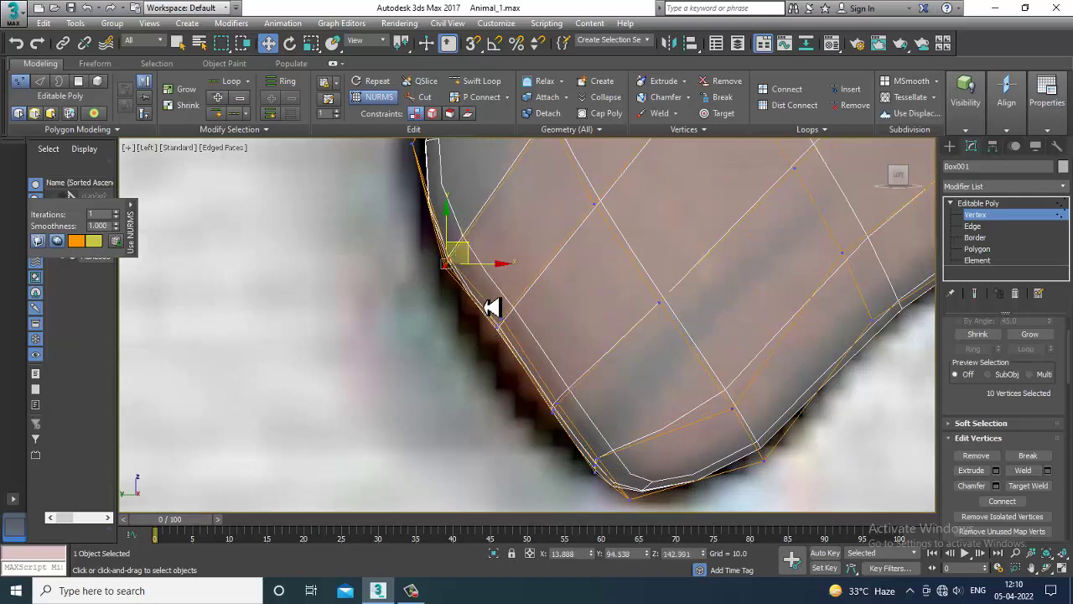
left_click_drag(484, 307, 521, 367)
left_click_drag(520, 312, 504, 344)
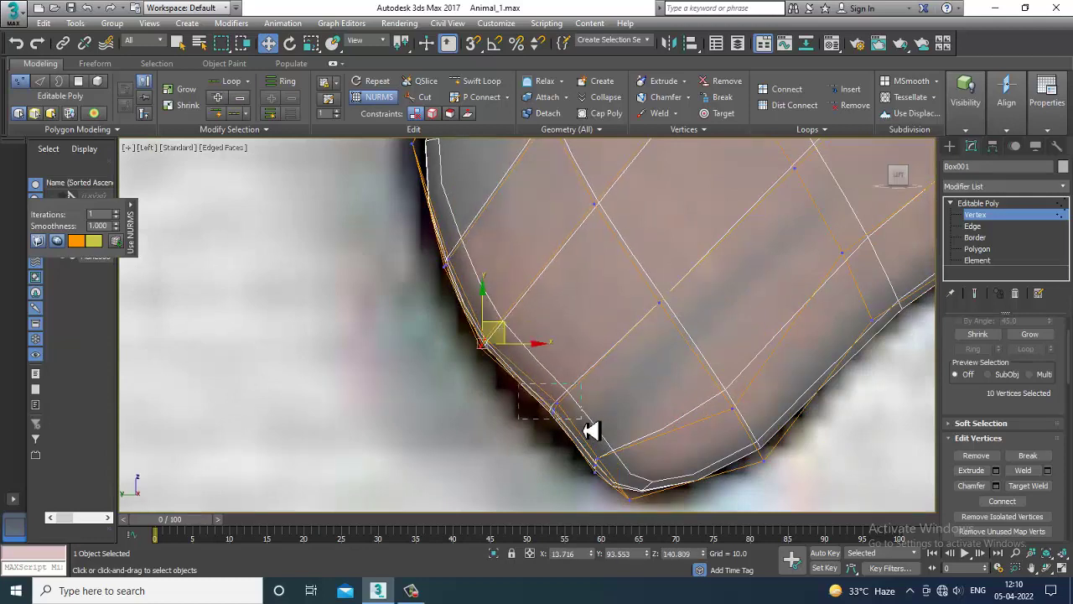
left_click_drag(582, 422, 559, 409)
Align the vertices on the upper neck crest behind the ear with the reference outline in the Left view
scroll(565, 407, "down", 3)
middle_click_drag(622, 396, 577, 444)
scroll(577, 444, "down", 3)
middle_click_drag(696, 359, 636, 389)
middle_click_drag(712, 389, 644, 395)
scroll(644, 396, "up", 3)
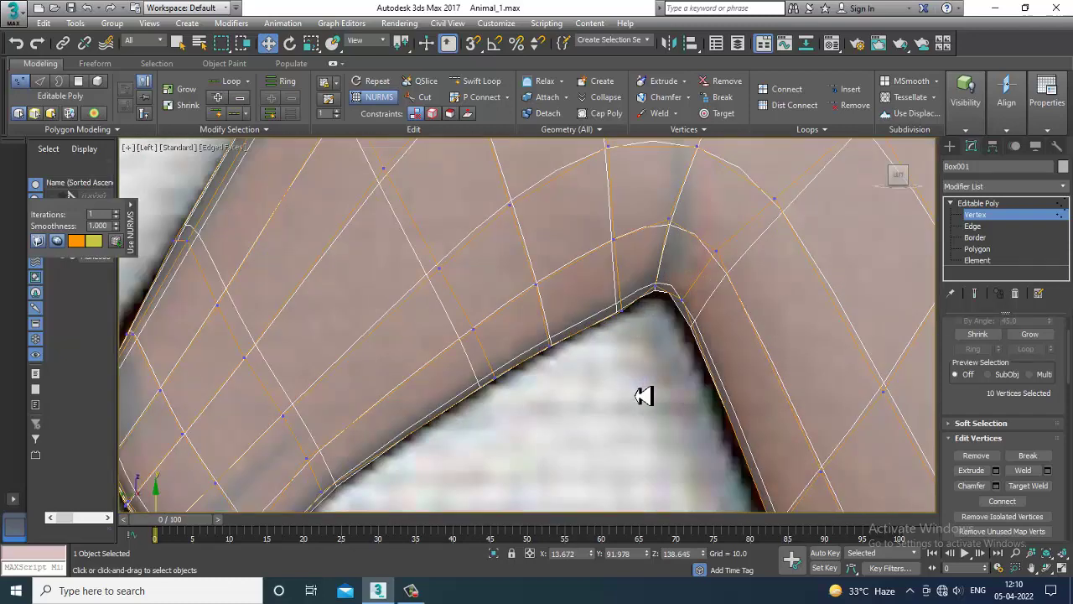
scroll(635, 390, "down", 4)
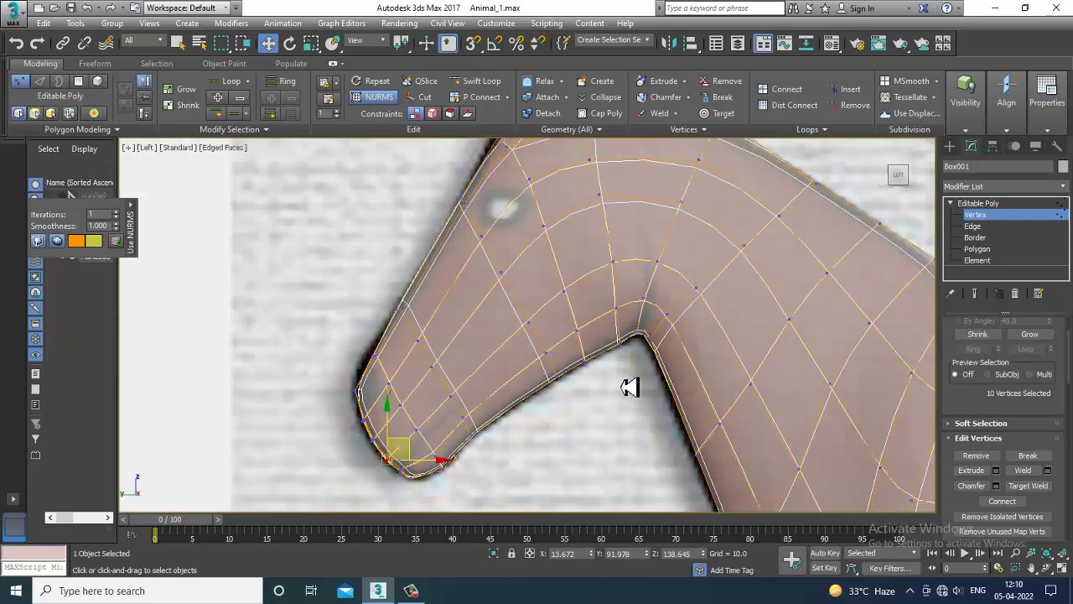
middle_click_drag(657, 383, 581, 381)
scroll(590, 377, "down", 2)
middle_click_drag(616, 328, 570, 327)
scroll(568, 254, "up", 4)
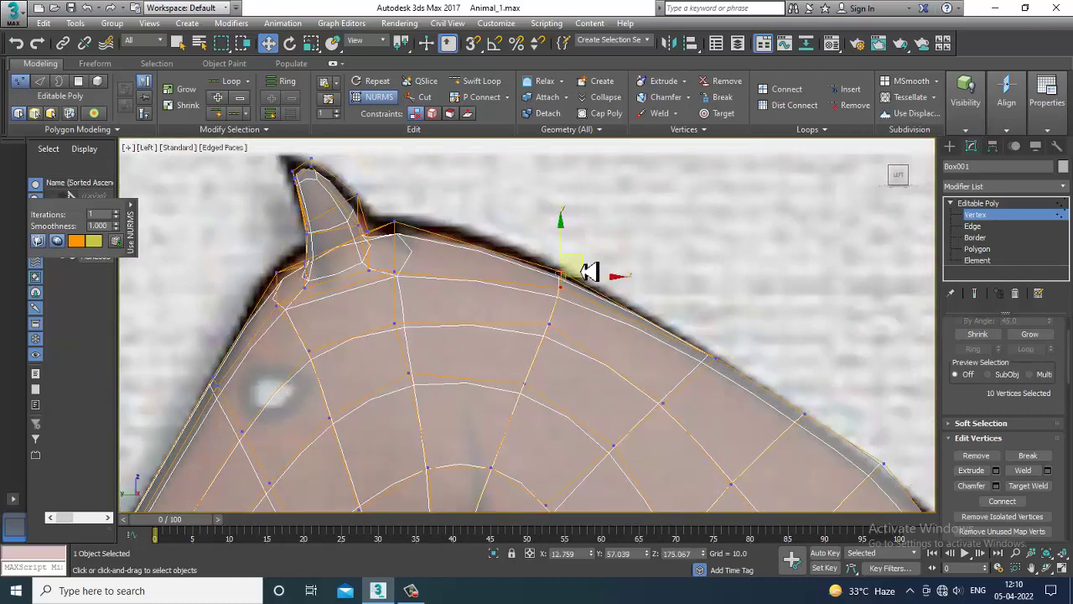
Check the neck and back outline against the Left-view reference and examine the smoothed horse in perspective
scroll(589, 271, "down", 3)
key("alt+w")
scroll(464, 431, "down", 4)
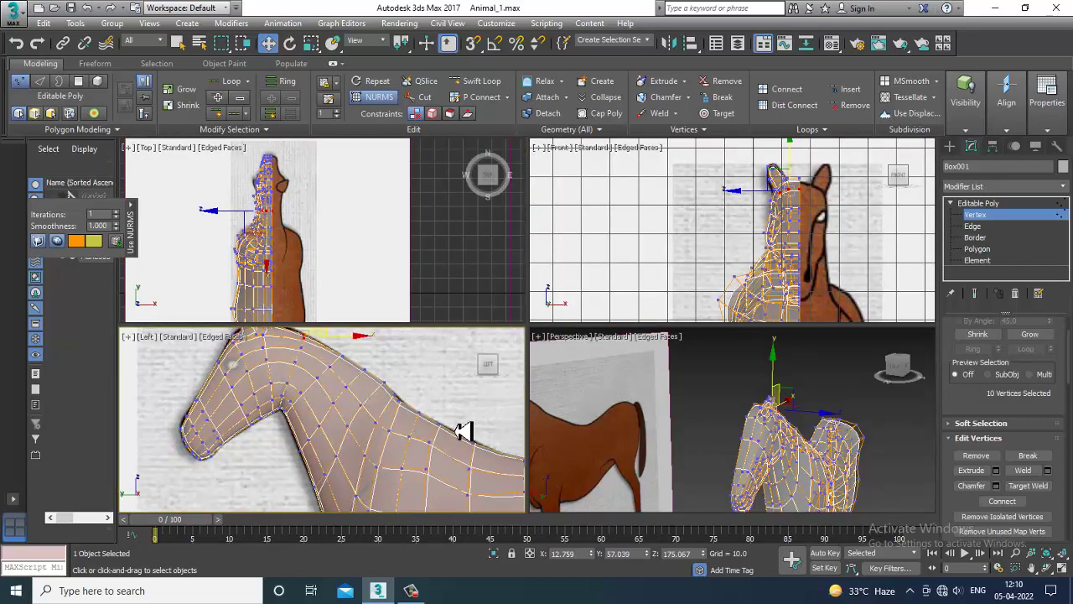
key("alt+w")
middle_click_drag(688, 428, 463, 293)
middle_click_drag(594, 352, 635, 223)
key("alt+w")
middle_click_drag(774, 450, 724, 420, "alt")
key("alt+w")
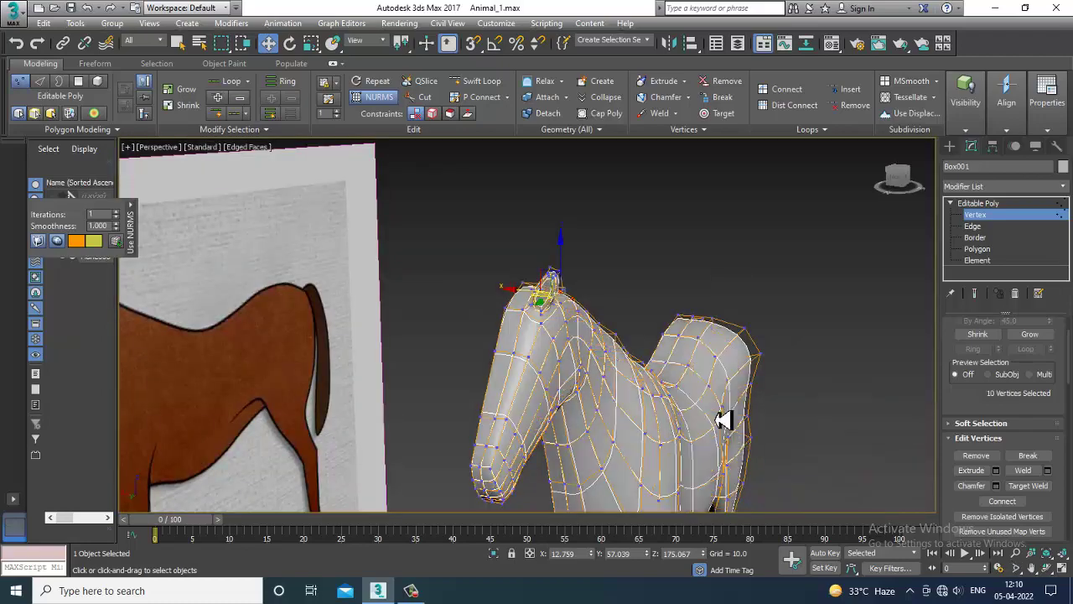
Turn off NURMS smoothing and reposition the vertices on the side of the head between the ear and the jaw corner
middle_click_drag(663, 366, 537, 232, "alt")
right_click(569, 360)
left_click(538, 182)
scroll(622, 323, "up", 2)
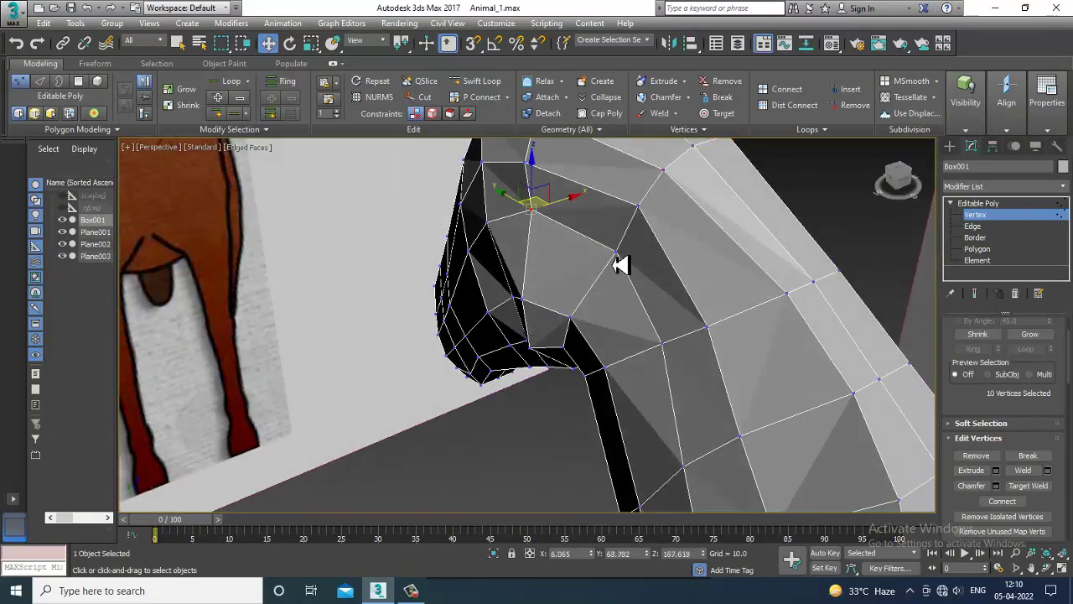
middle_click_drag(642, 265, 578, 302, "alt")
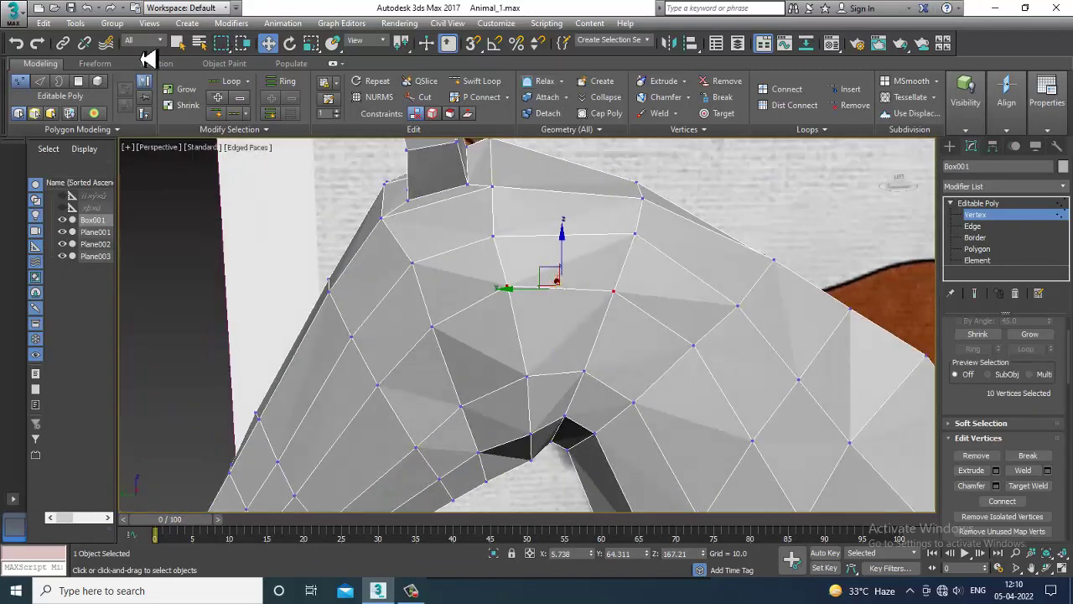
Relax the mesh on the side of the head below the ear with the Relax/Soften brush, working on the whole object
left_click(109, 65)
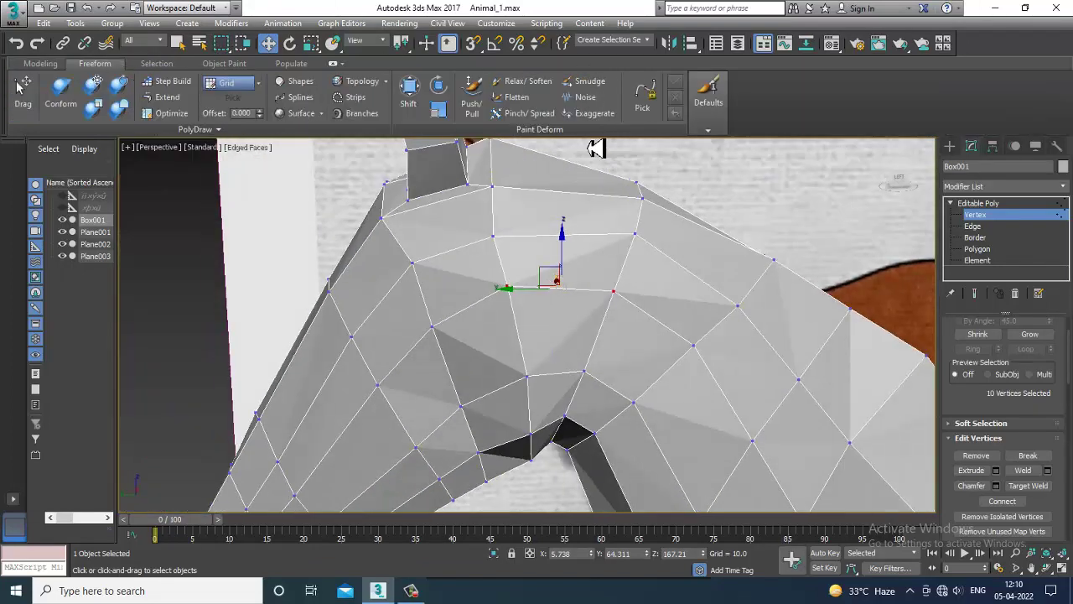
left_click(528, 82)
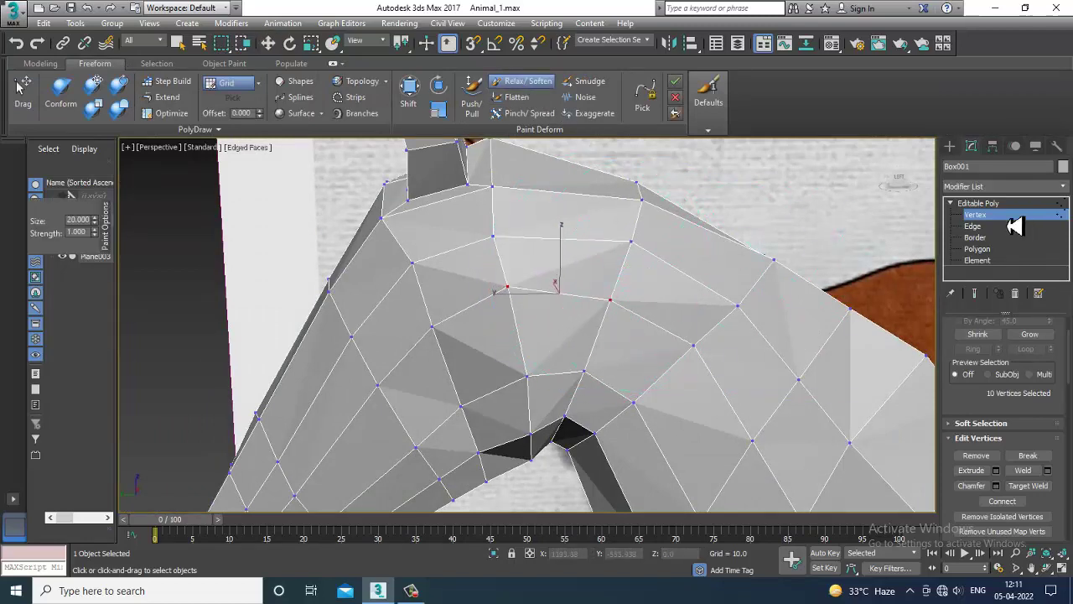
left_click(978, 203)
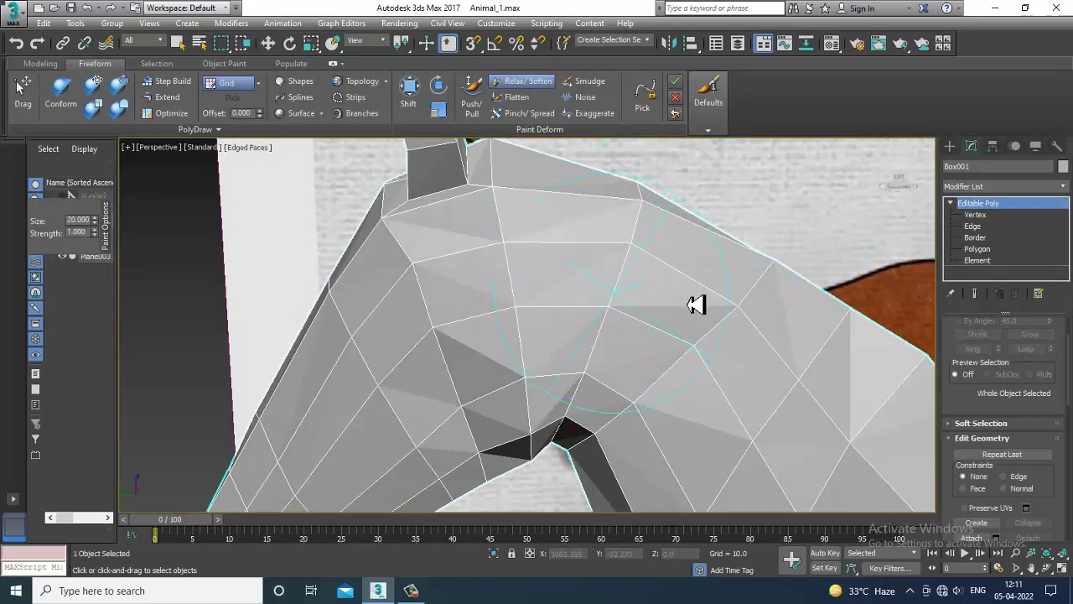
mouse_move(695, 304)
middle_mouse_down("alt")
mouse_move(599, 299)
mouse_move(589, 232)
mouse_move(611, 293)
mouse_move(594, 315)
middle_mouse_up("alt")
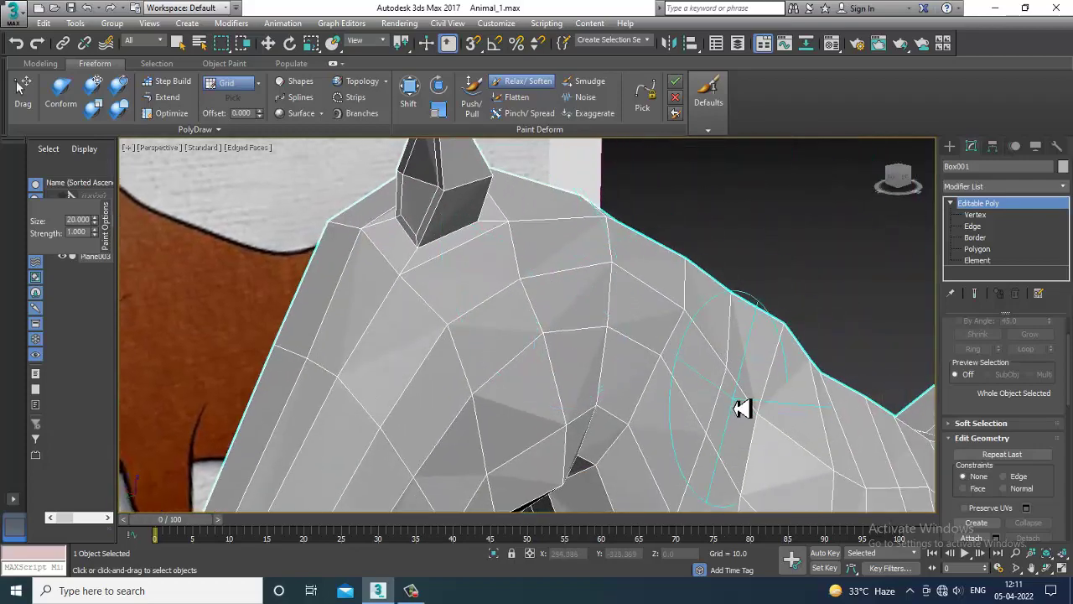
left_click_drag(742, 408, 819, 458)
key("ctrl+z")
End the Relax/Soften brush and turn on NURMS smoothing for the whole half-body horse
scroll(850, 467, "down", 5)
middle_click_drag(732, 428, 486, 333)
mouse_move(633, 395)
middle_mouse_down("alt")
mouse_move(646, 355)
mouse_move(721, 344)
mouse_move(712, 400)
mouse_move(626, 397)
mouse_move(612, 408)
mouse_move(478, 395)
mouse_move(439, 314)
mouse_move(395, 327)
mouse_move(548, 371)
mouse_move(501, 327)
middle_mouse_up("alt")
middle_click_drag(534, 342, 736, 395, "alt")
key("w")
middle_click_drag(654, 360, 688, 391, "alt")
scroll(585, 330, "down", 5)
scroll(577, 347, "up", 3)
right_click(551, 359)
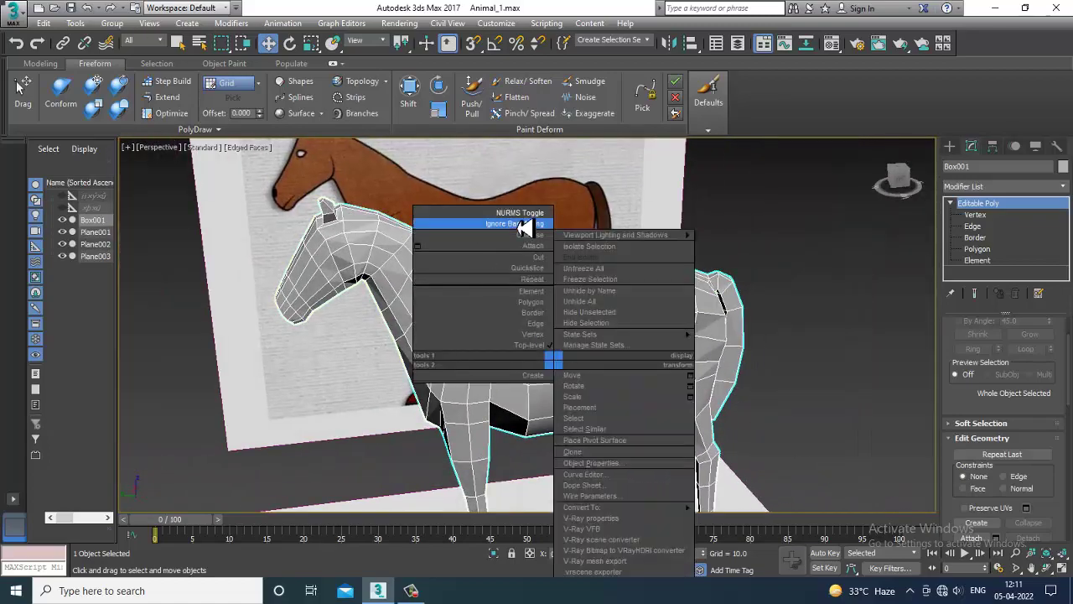
left_click(518, 213)
Examine the smoothed horse from several angles, comparing it with the reference images in the four-viewport layout
middle_click_drag(518, 213, 615, 318, "alt")
key("alt+w")
scroll(412, 422, "down", 3)
key("alt+w")
middle_click_drag(408, 391, 416, 400)
key("alt+w")
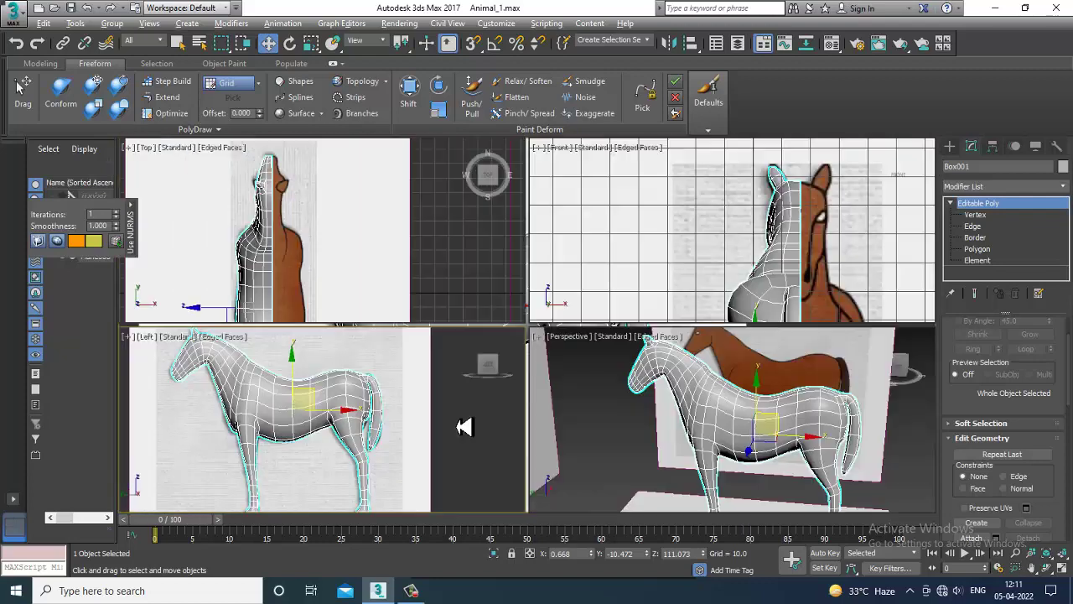
middle_click_drag(637, 420, 810, 452, "alt")
scroll(771, 440, "up", 3)
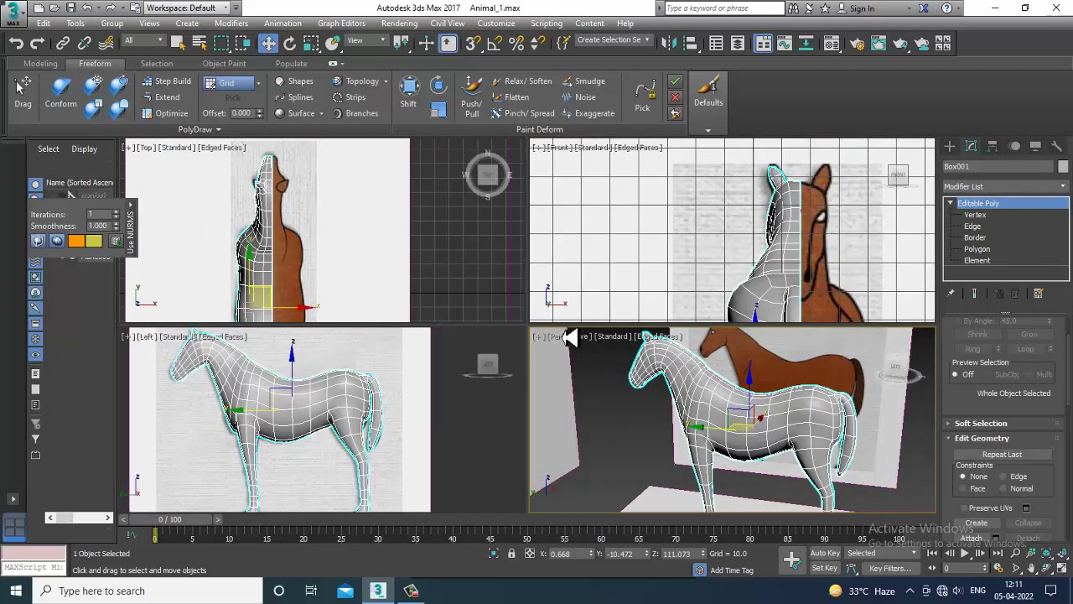
scroll(707, 432, "down", 4)
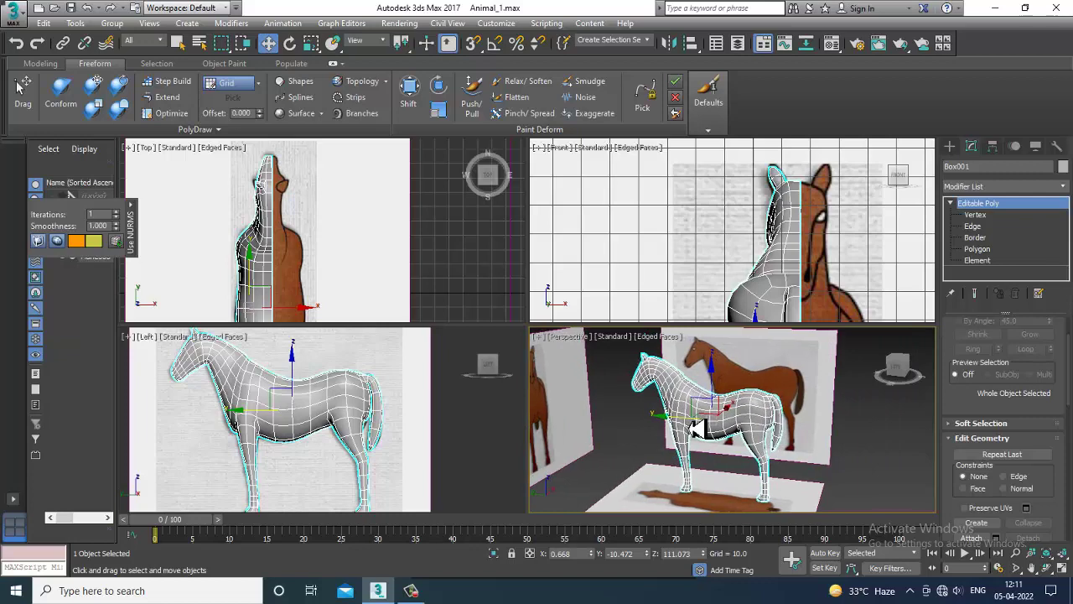